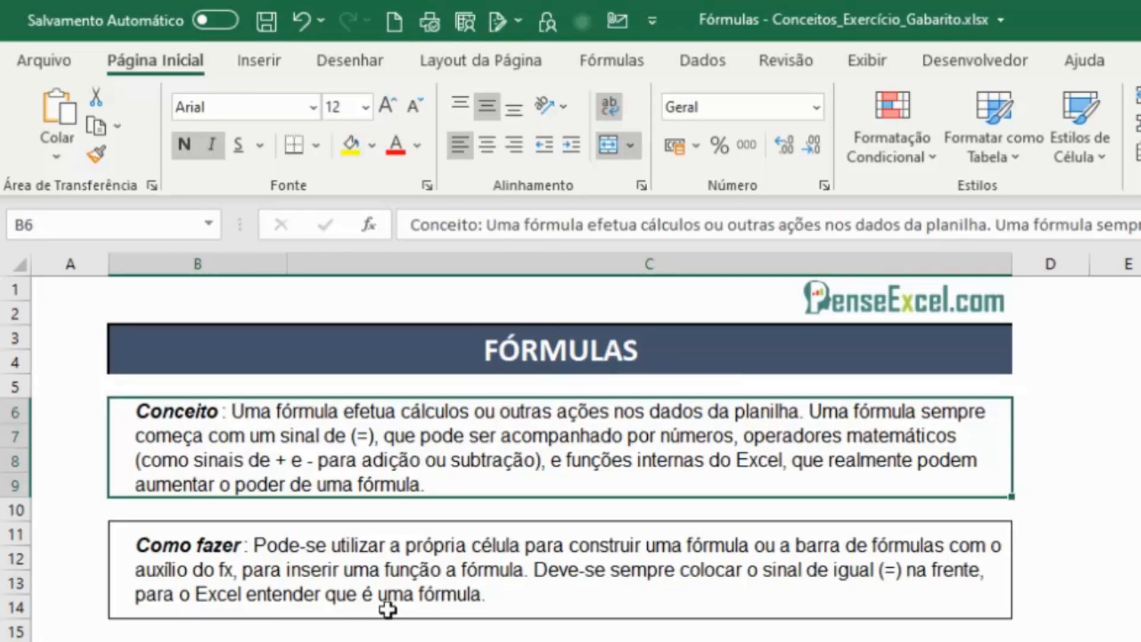
Step: Review the how-to note, the example formulas with their descriptions in rows 17 to 22, and the exercise list on the Fórmulas sheet
scroll(728, 476, down, 2)
drag(500, 537, 472, 619)
click(378, 536)
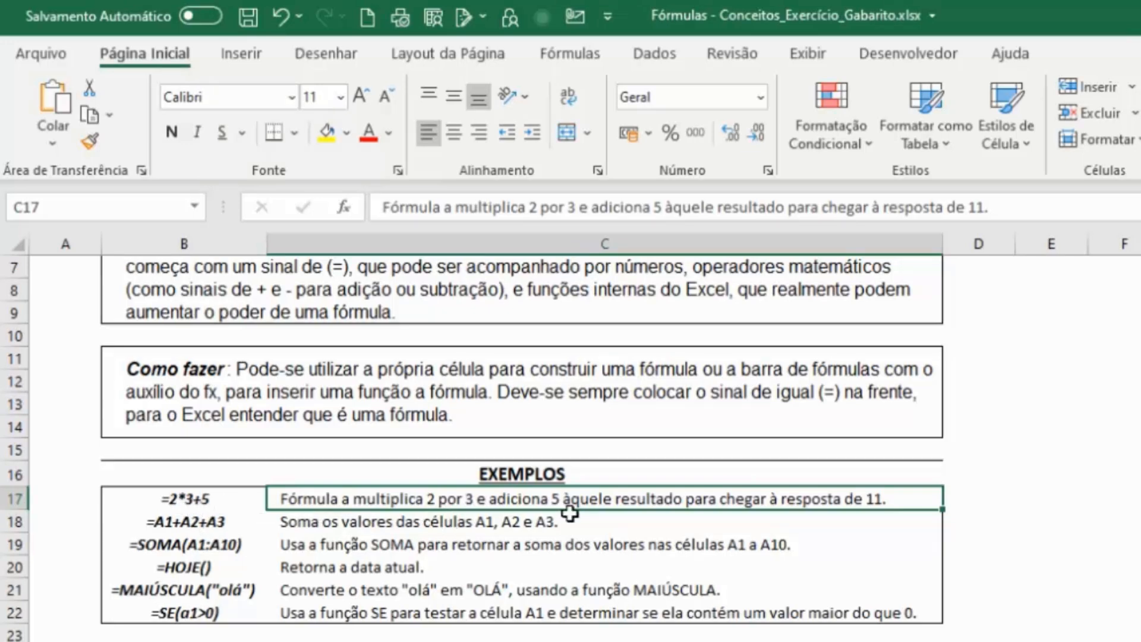
click(209, 524)
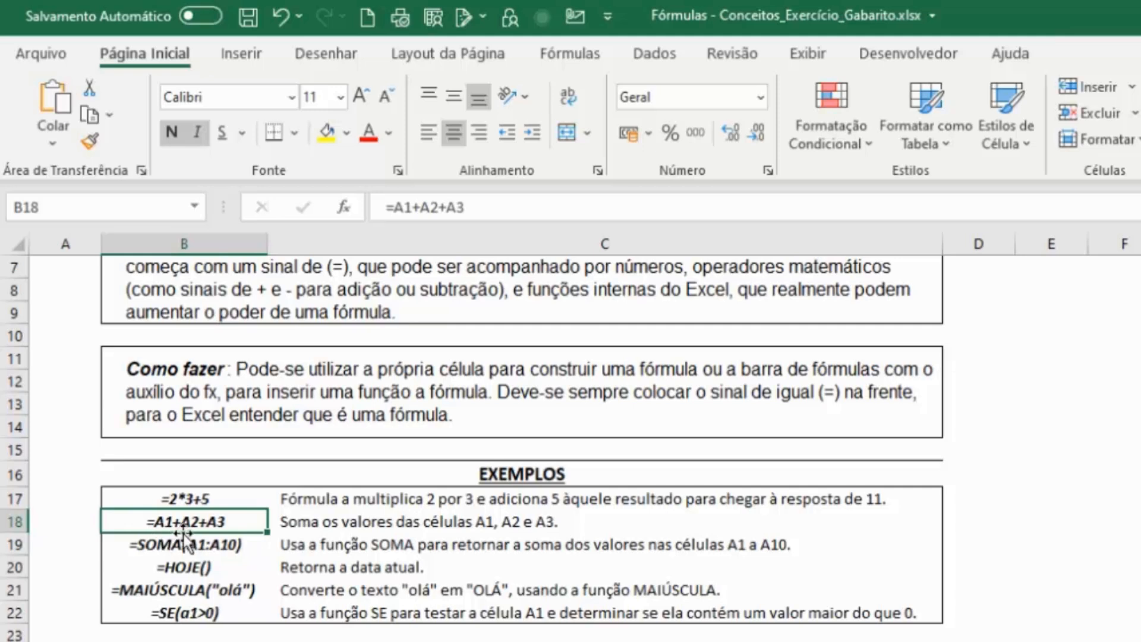
click(581, 514)
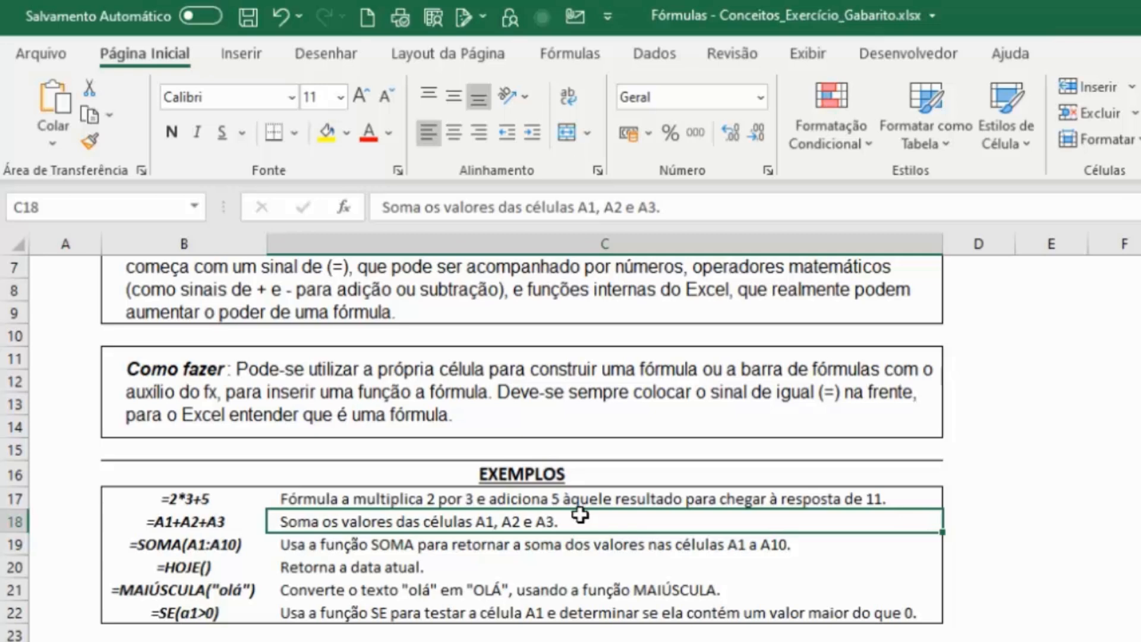
key(Return)
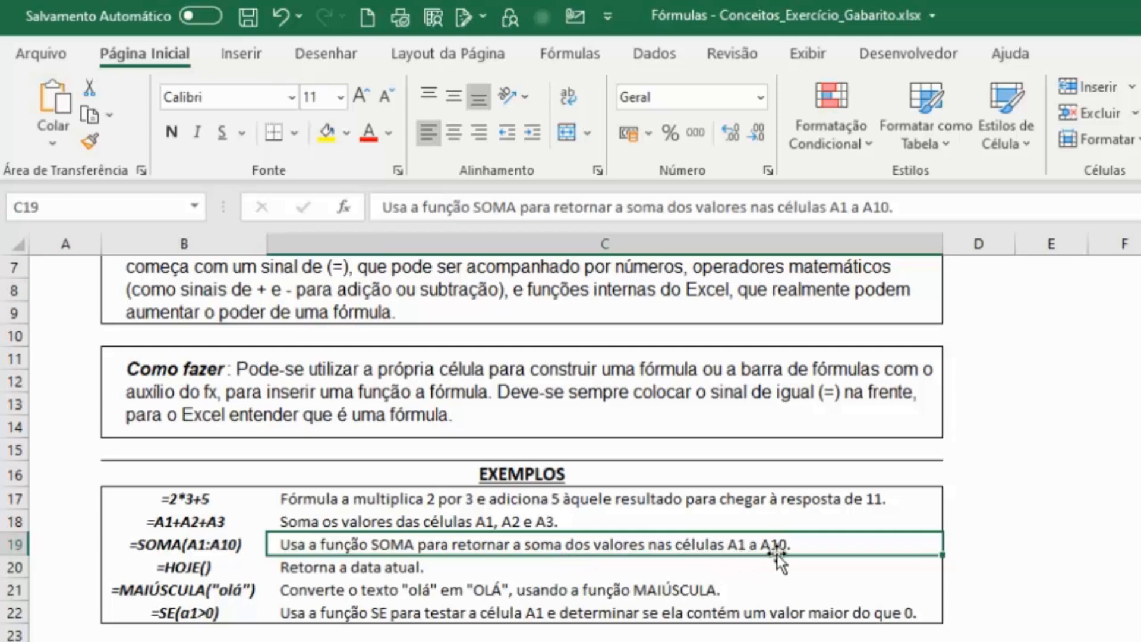
click(459, 569)
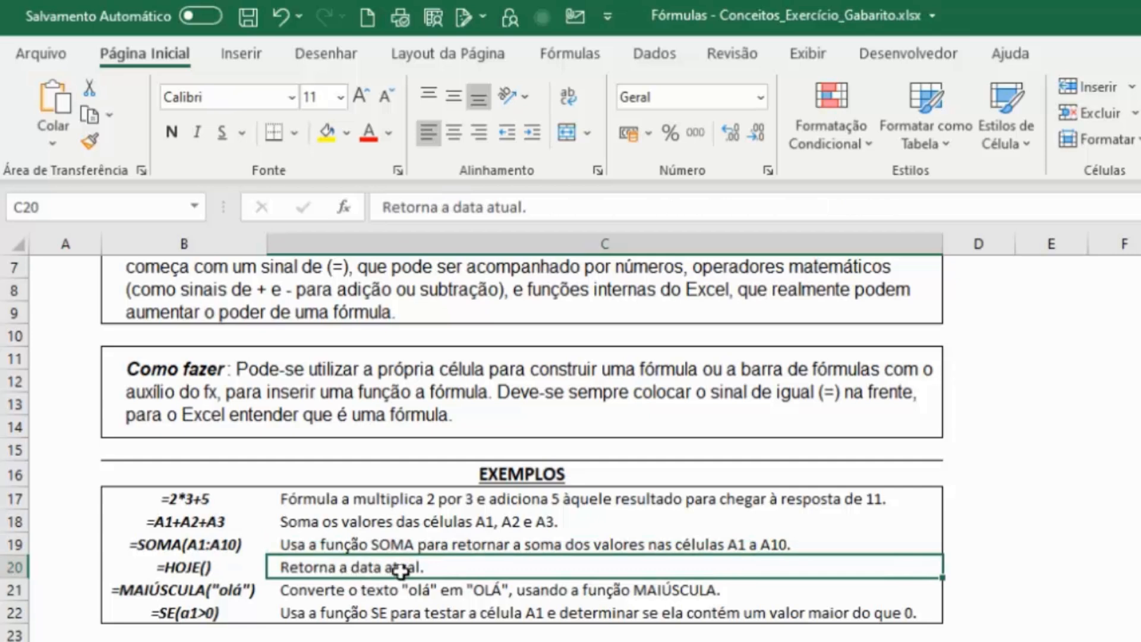
click(379, 592)
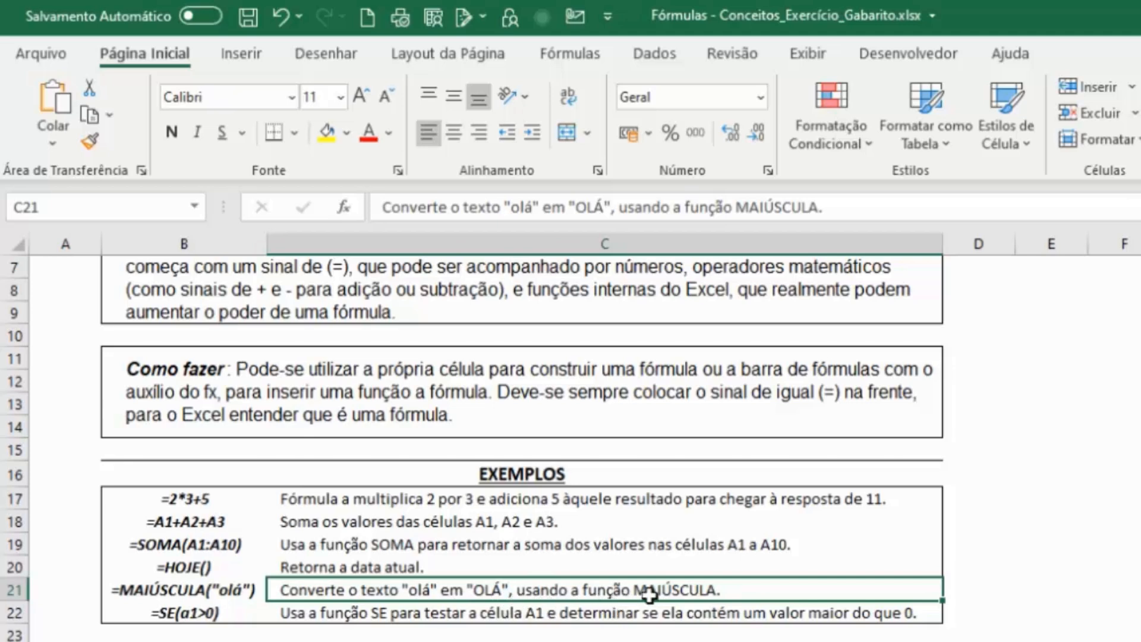
click(377, 613)
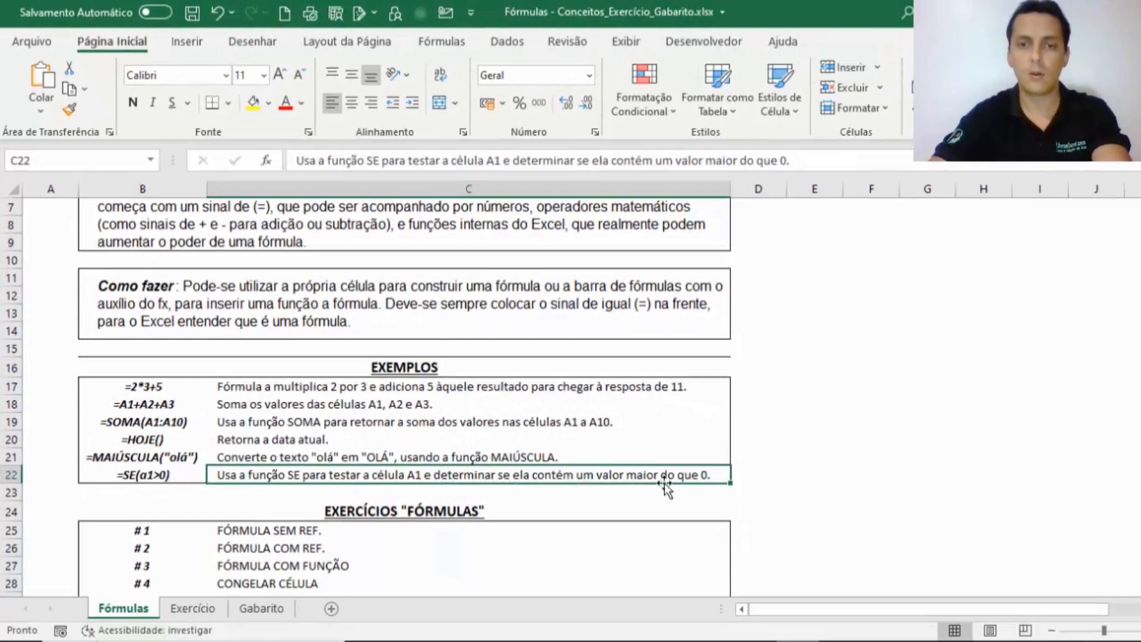
scroll(689, 483, down, 2)
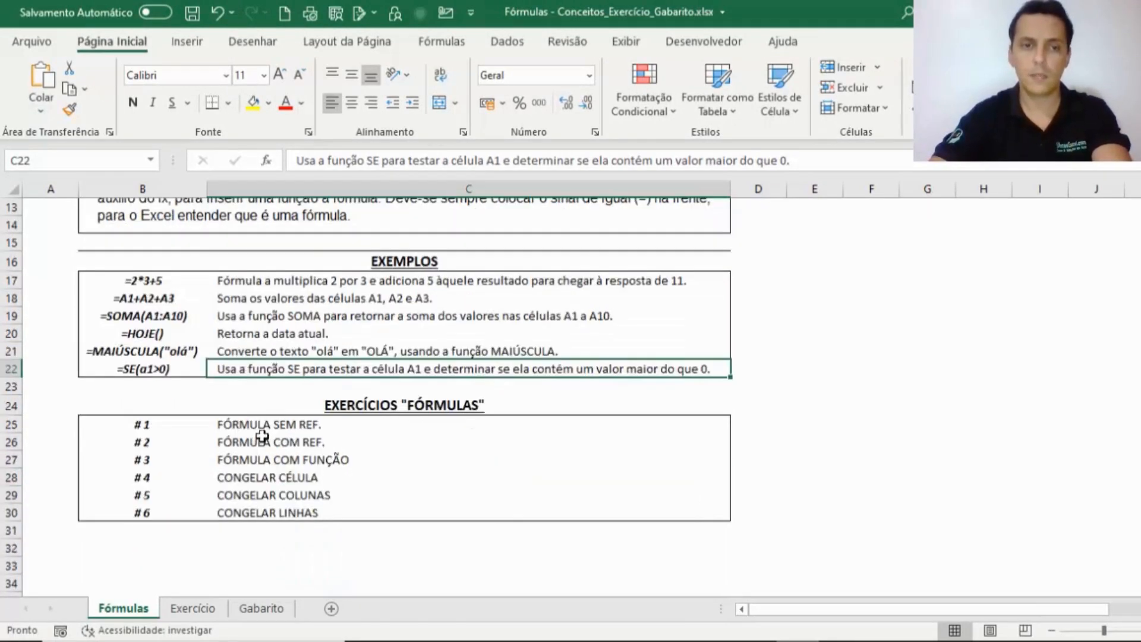
drag(269, 425, 268, 499)
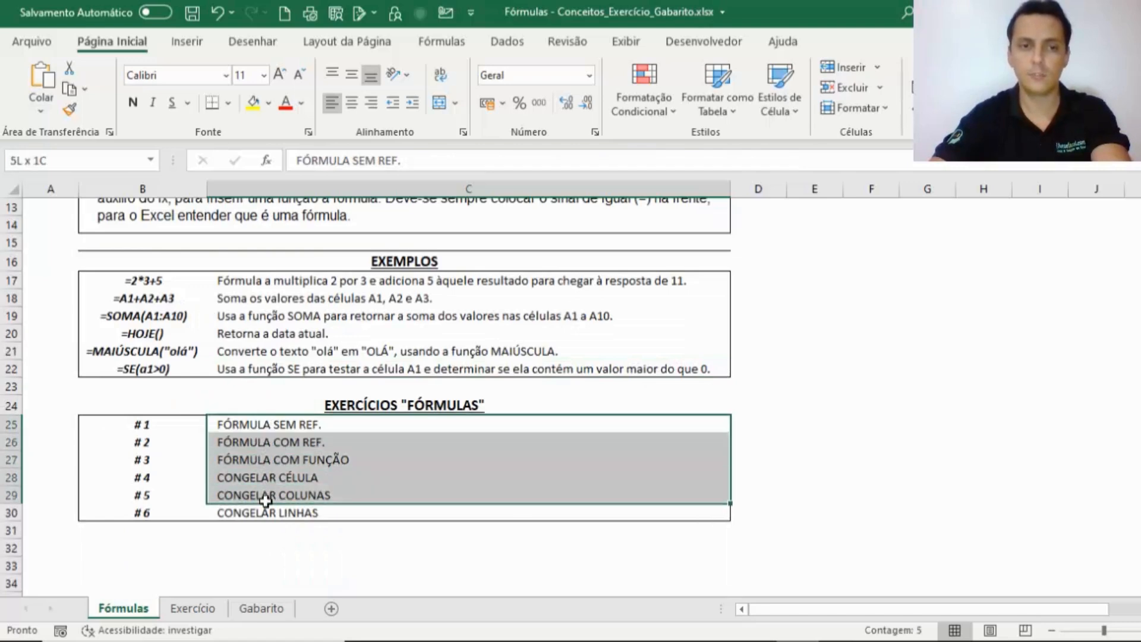
Step: Switch to the Exercício sheet and examine the SEG to SEX values of the first exercise in row 3
key(ctrl+Page_Down)
click(396, 236)
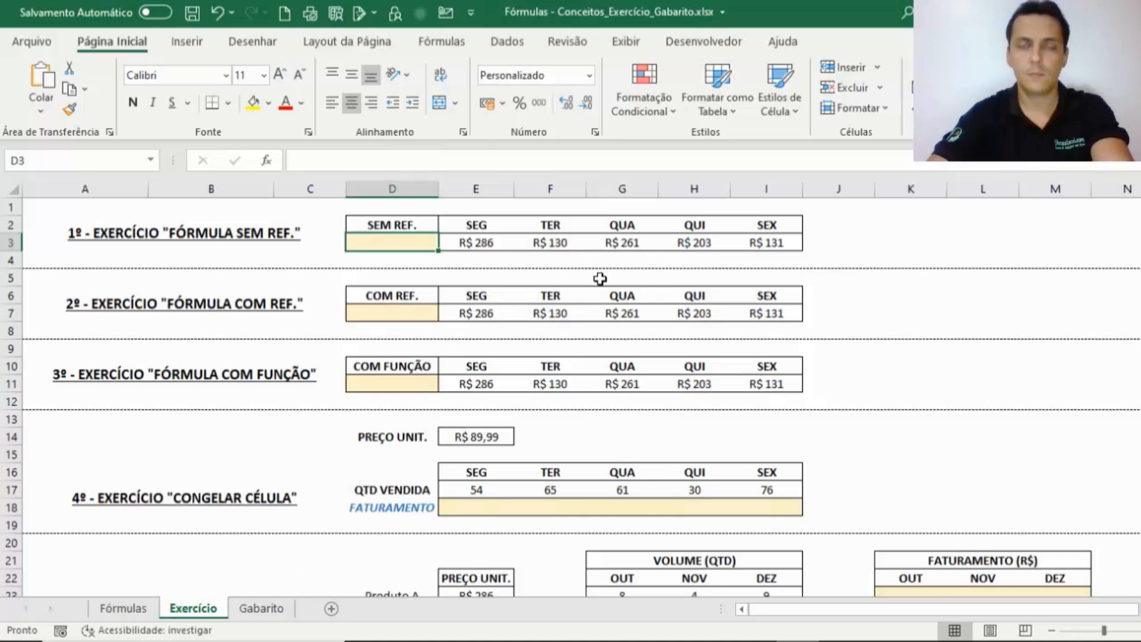
click(489, 241)
click(564, 240)
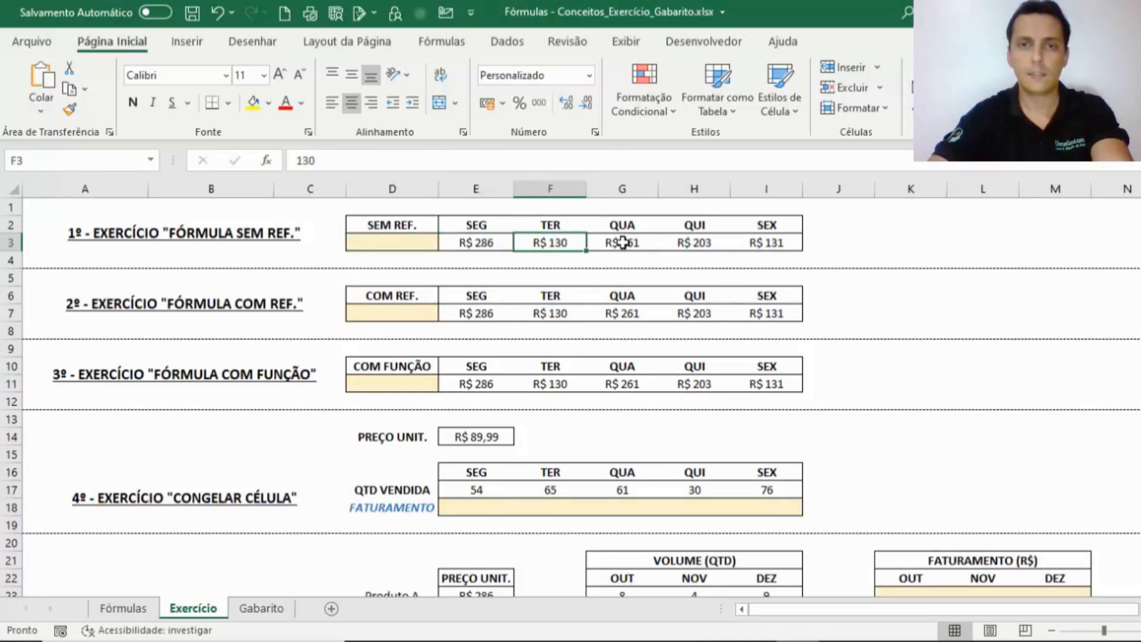
click(623, 243)
click(468, 242)
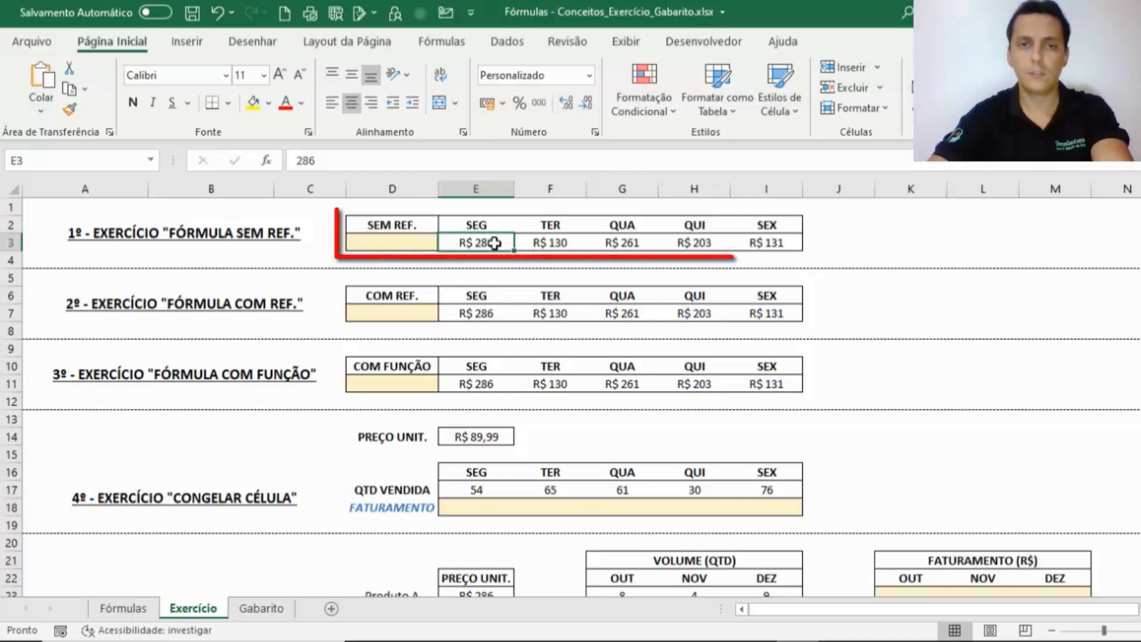
click(567, 242)
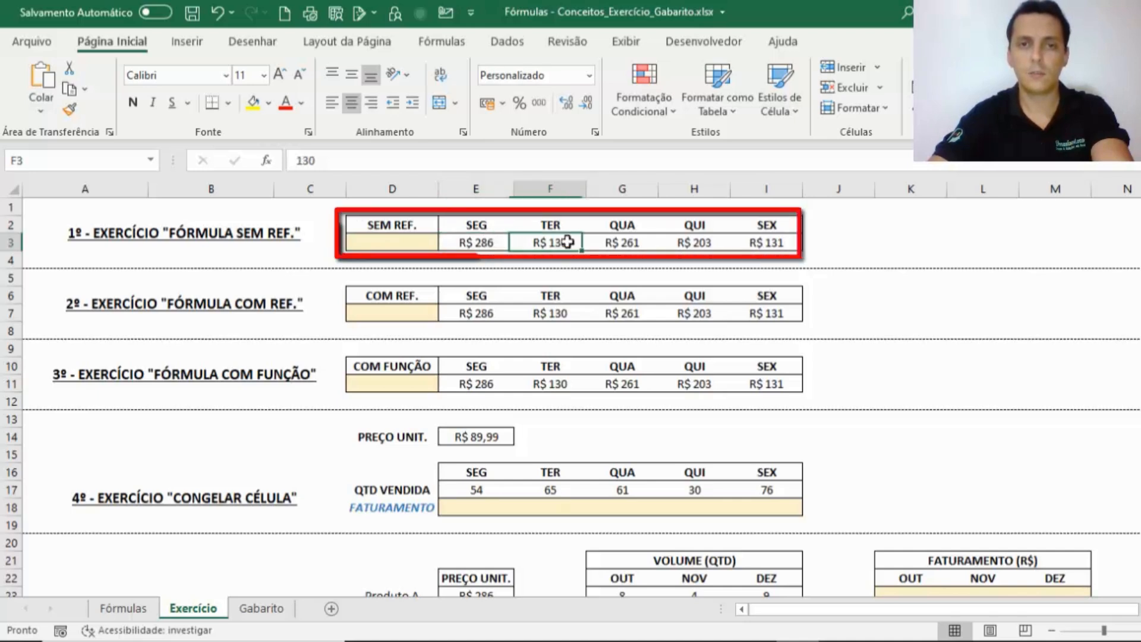
click(623, 244)
click(716, 246)
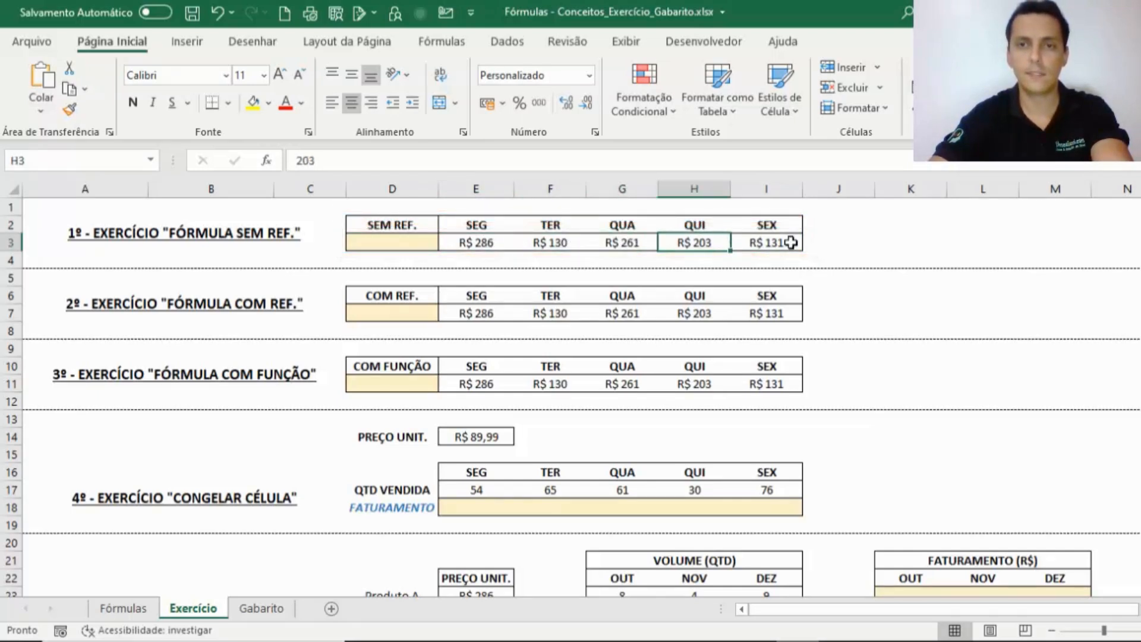
click(790, 242)
Step: Sum the five weekday amounts in the SEM REF. cell D3 with the constant formula =286+130+261+203+131
click(392, 249)
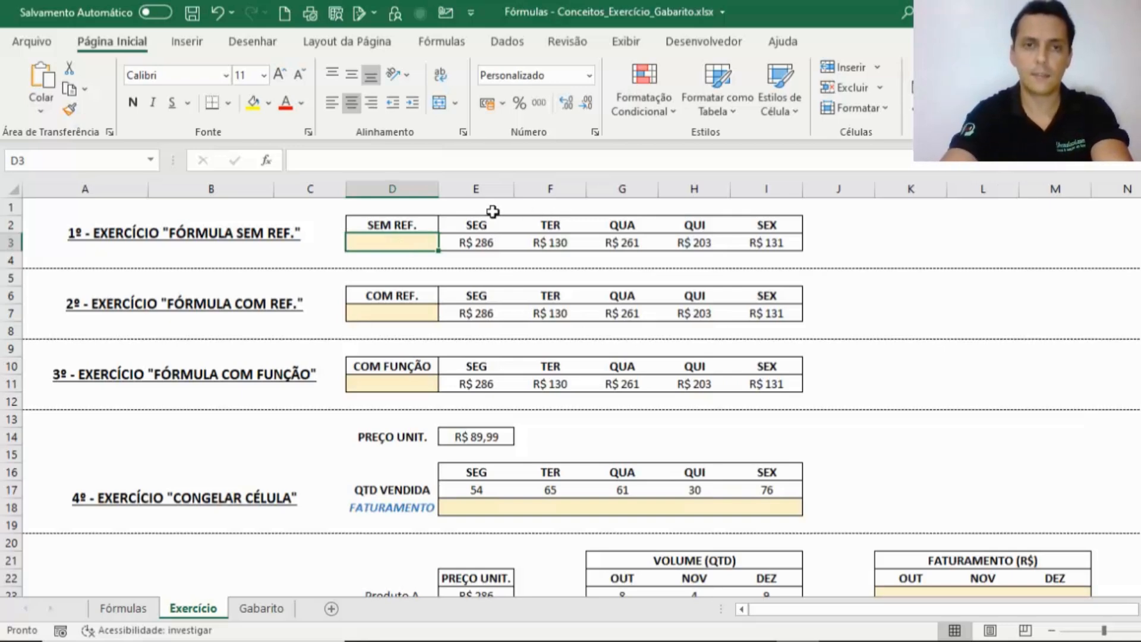
text(=286)
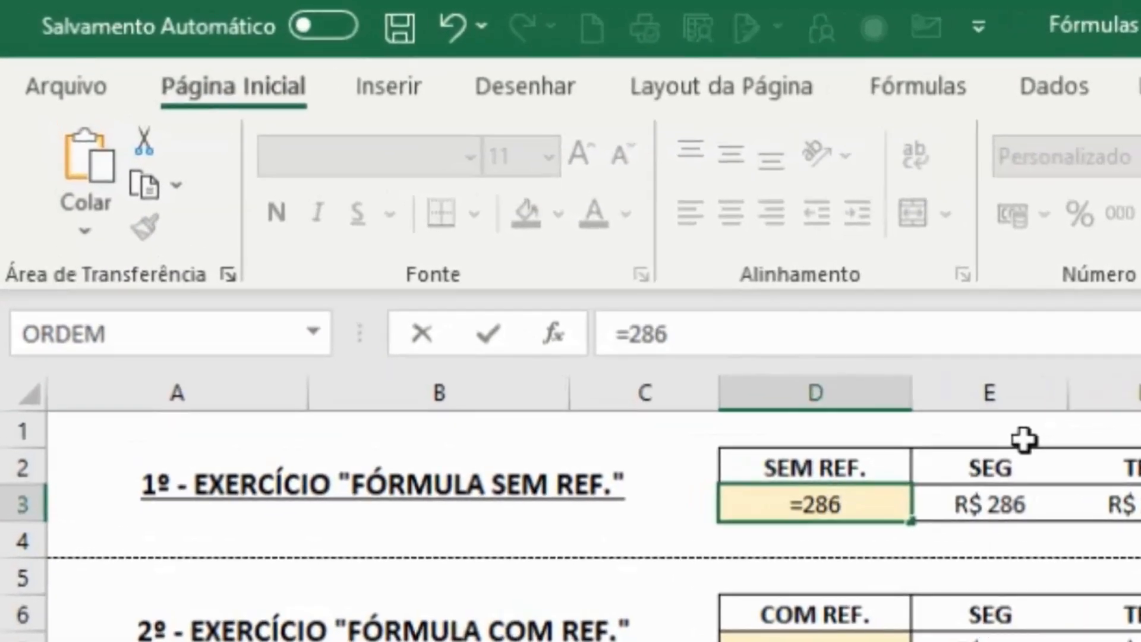
text(+)
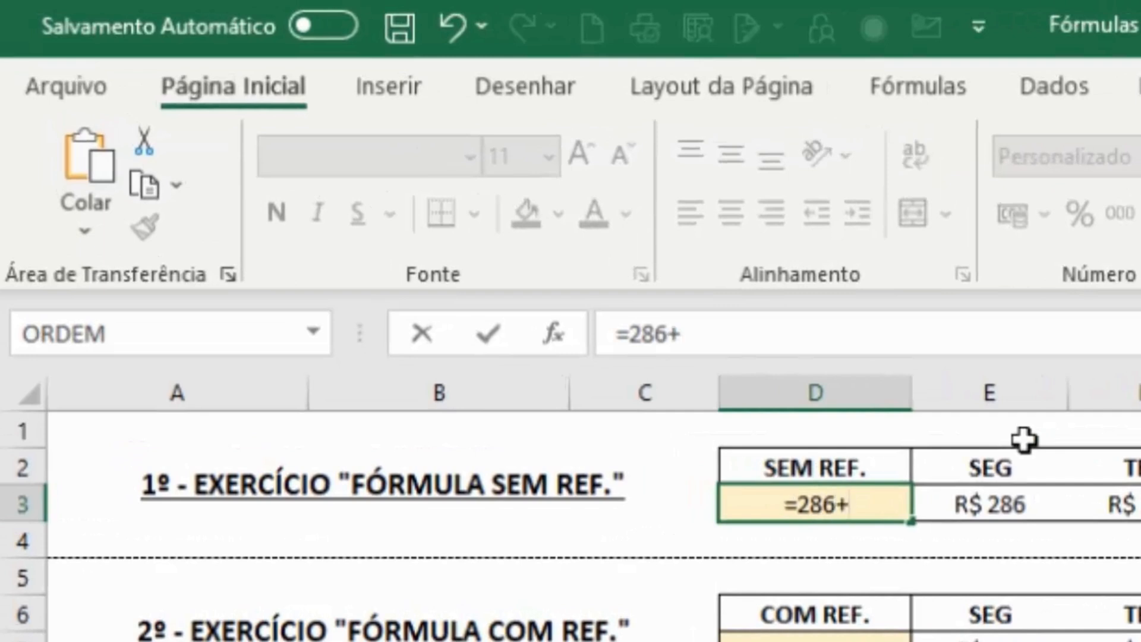
text(130)
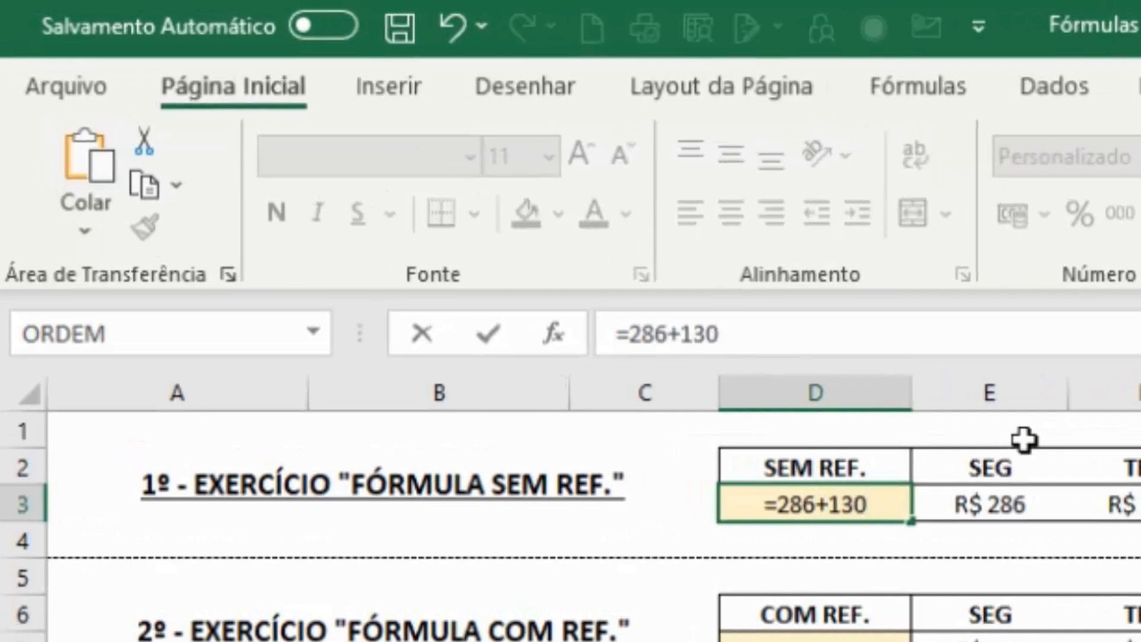
text(+)
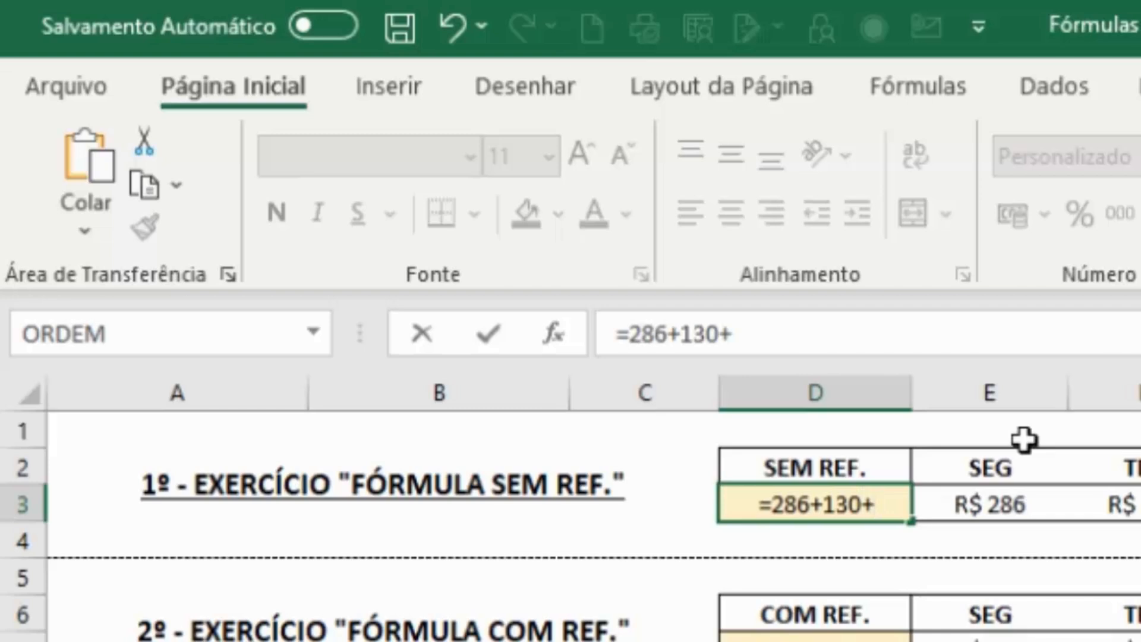
text(261)
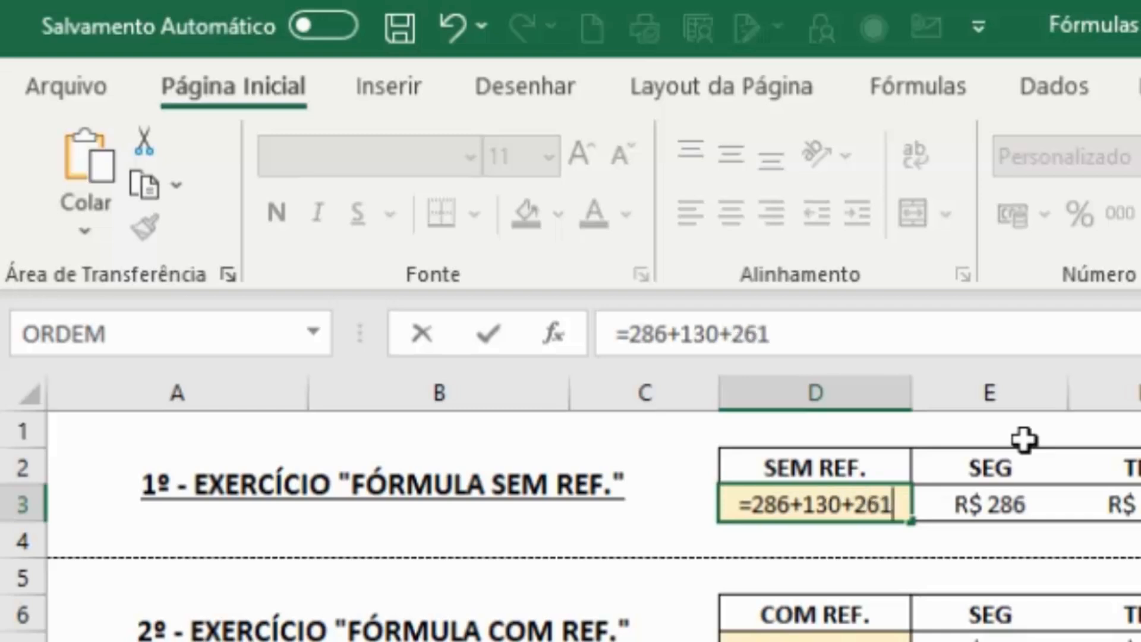
text(+203)
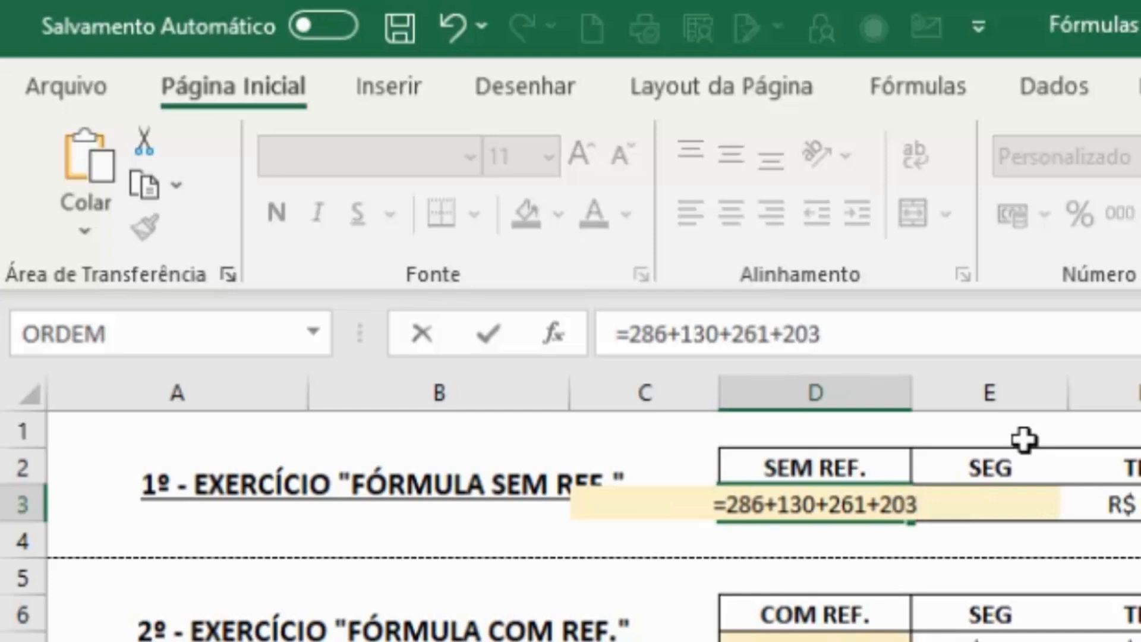
text(+131)
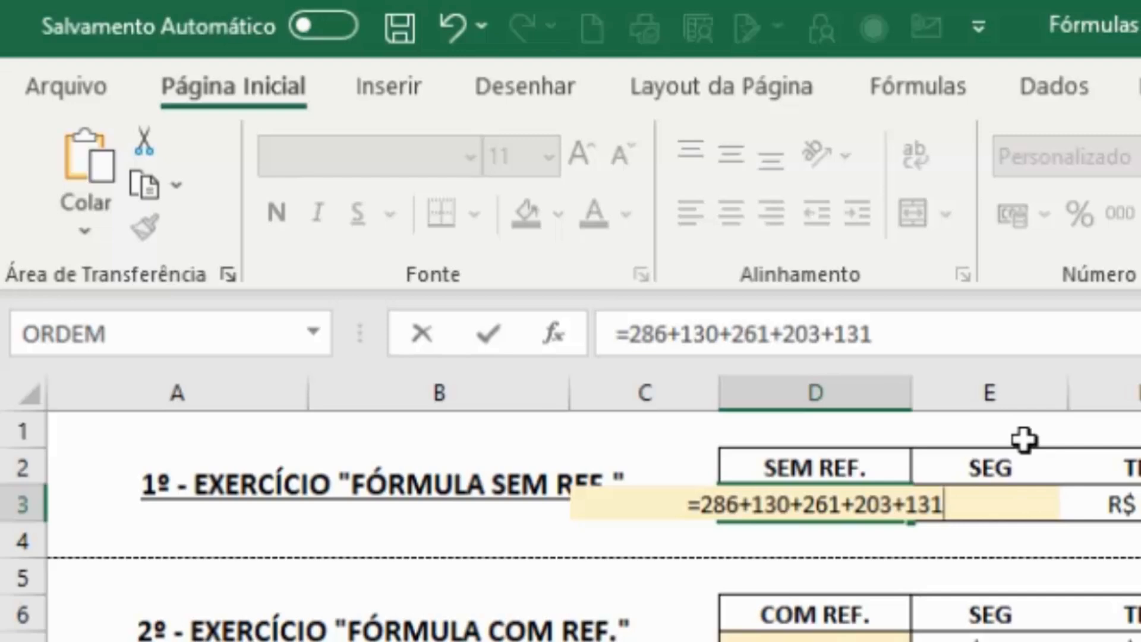
key(Return)
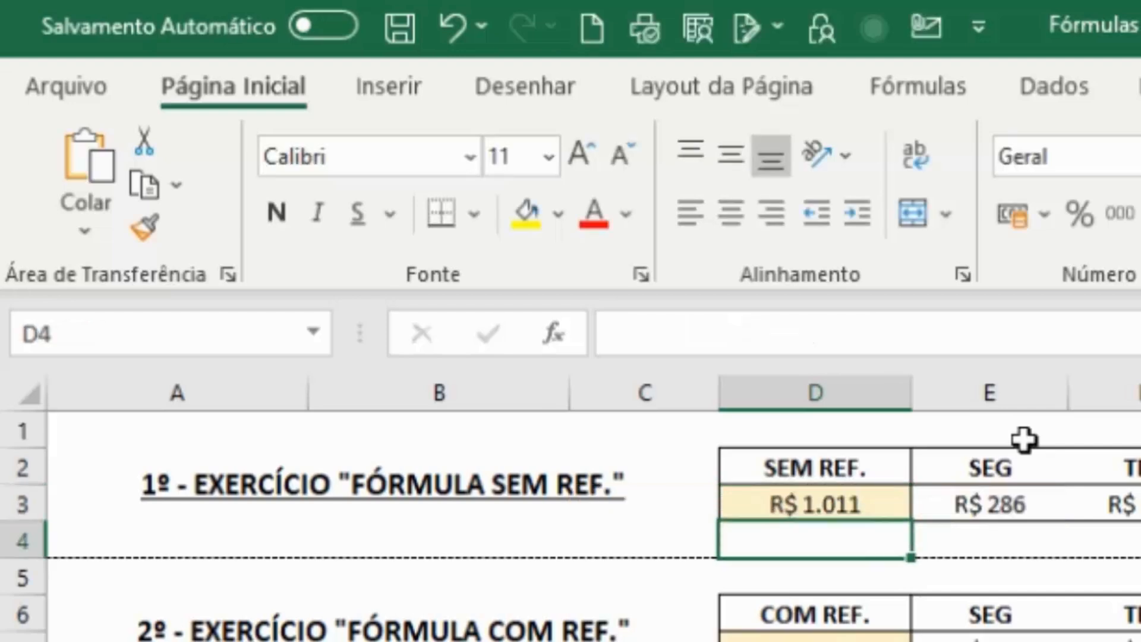
click(856, 509)
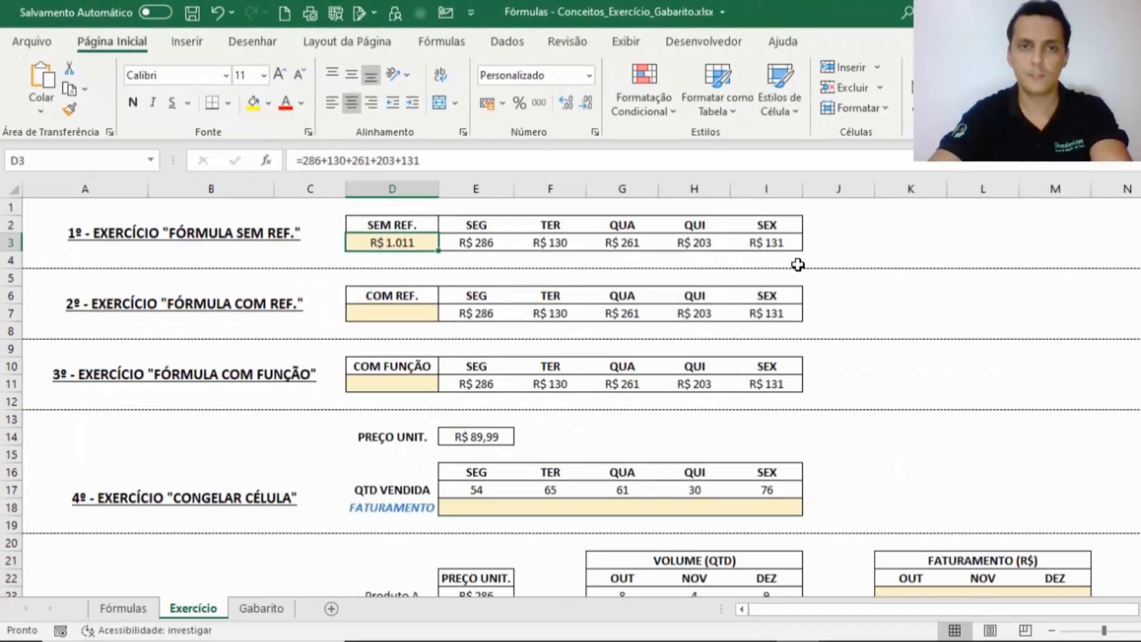
Step: Sum the weekday values of the second exercise in the COM REF. cell D7 with the reference formula =E7+F7+G7+H7+I7
key(Down)
key(Down)
key(Down)
key(Down)
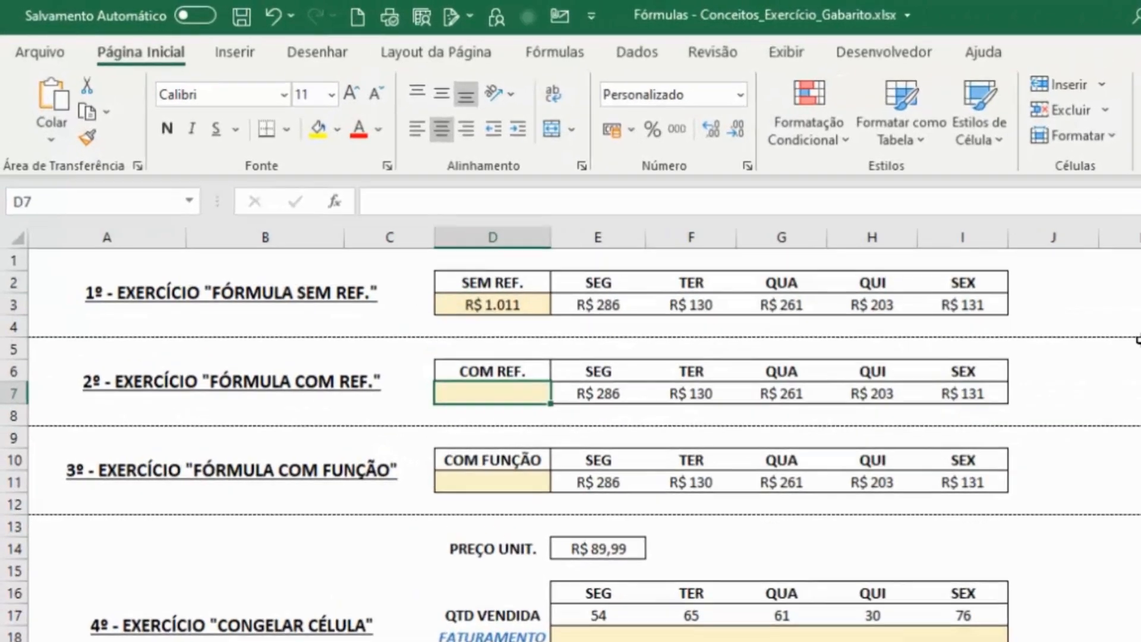
text(=)
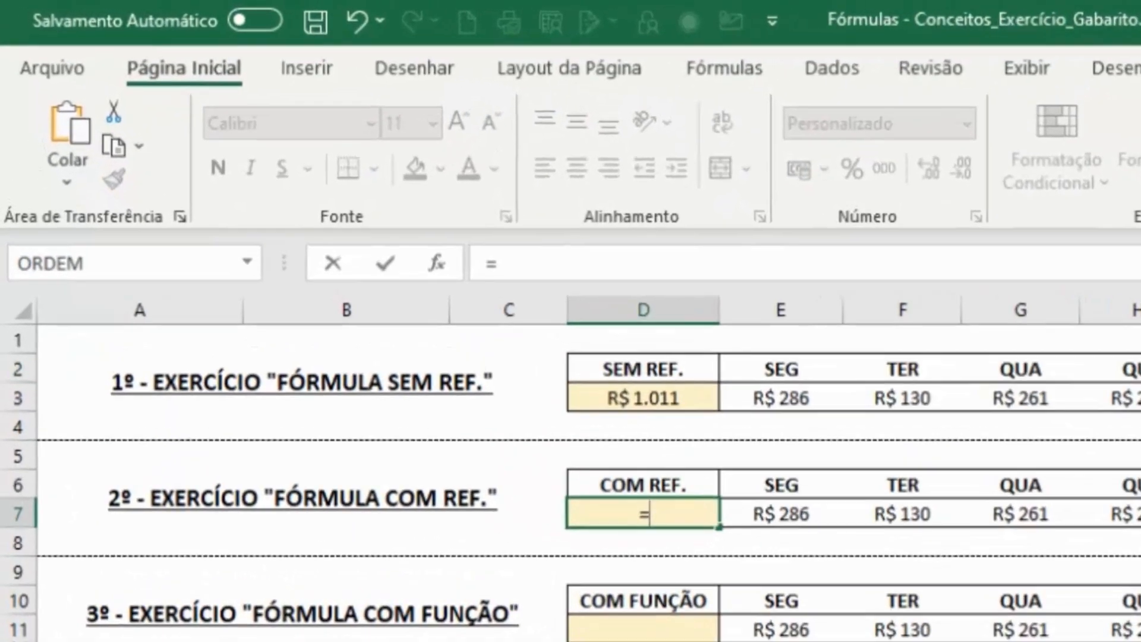
click(809, 562)
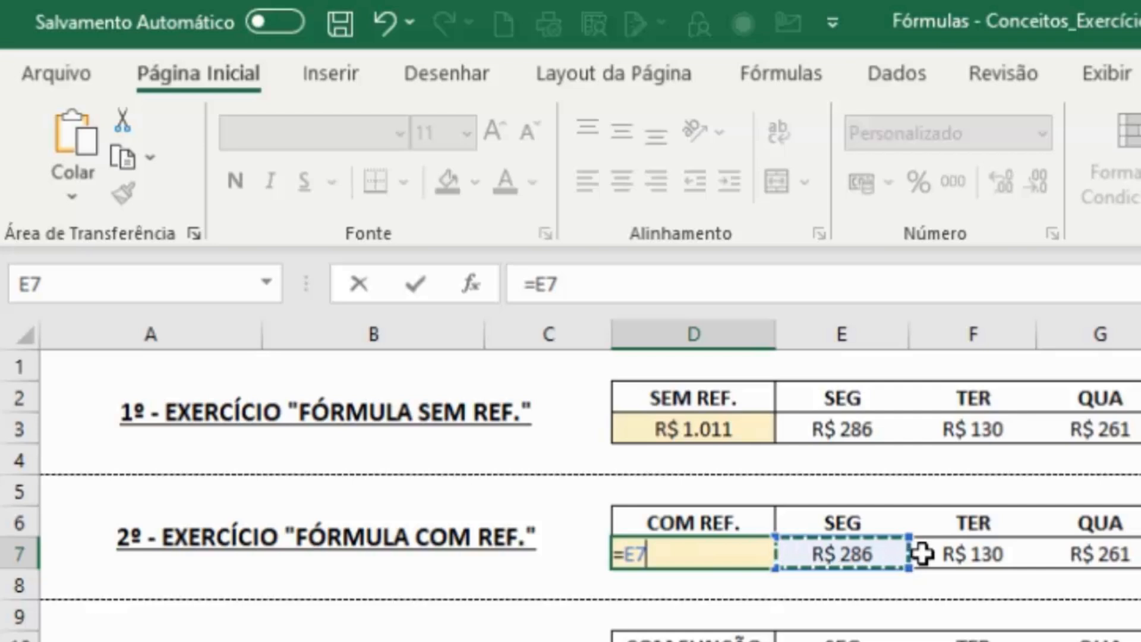
text(+)
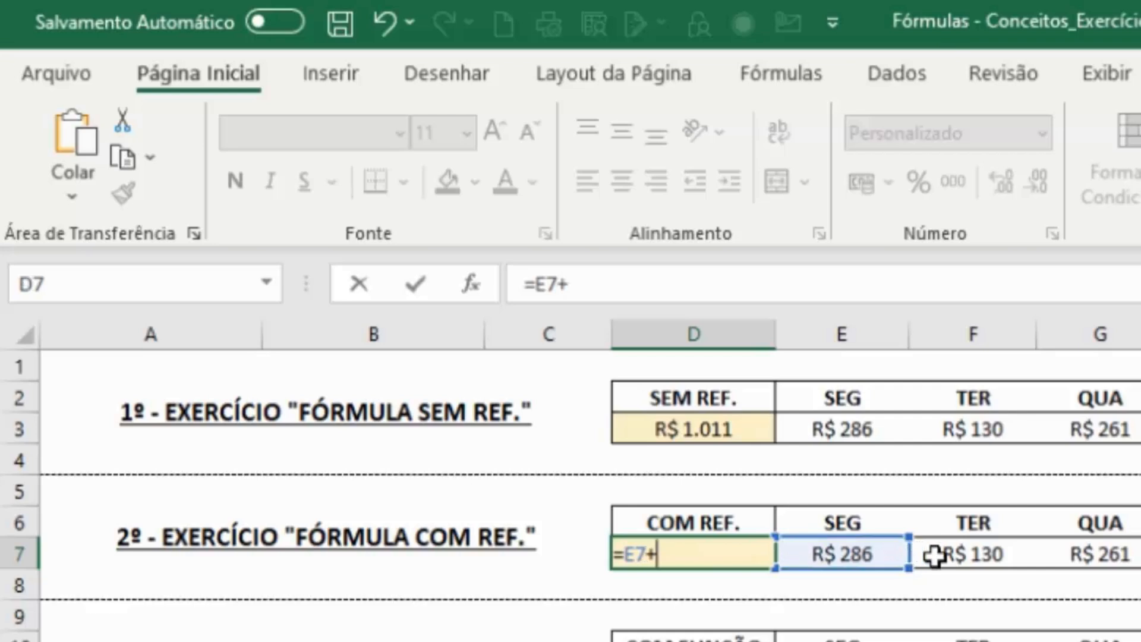
click(936, 553)
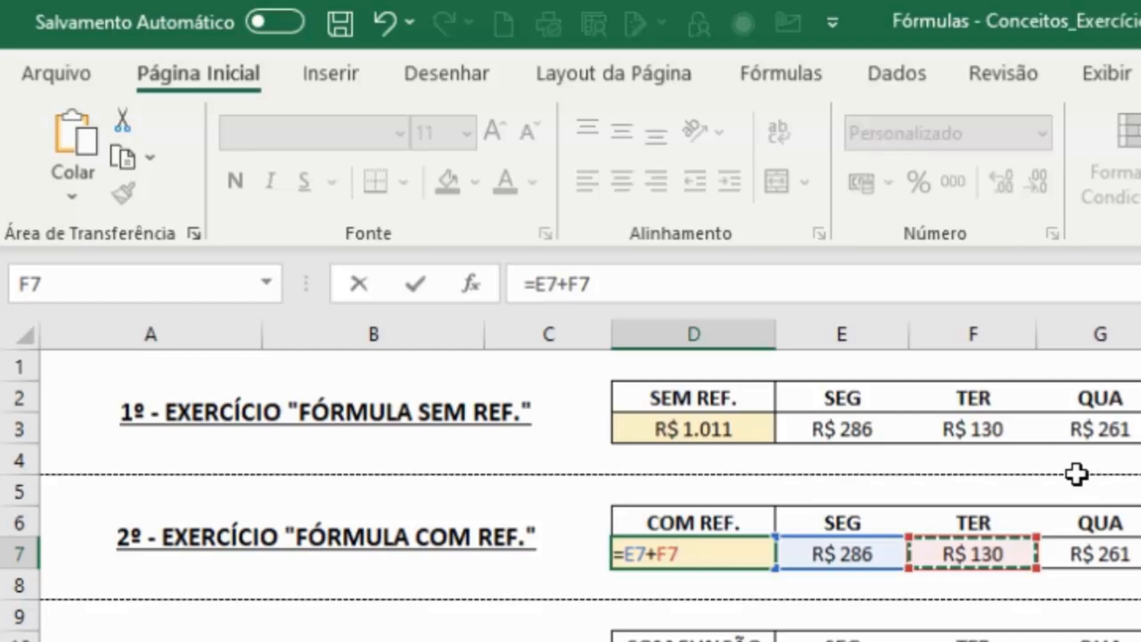
text(+)
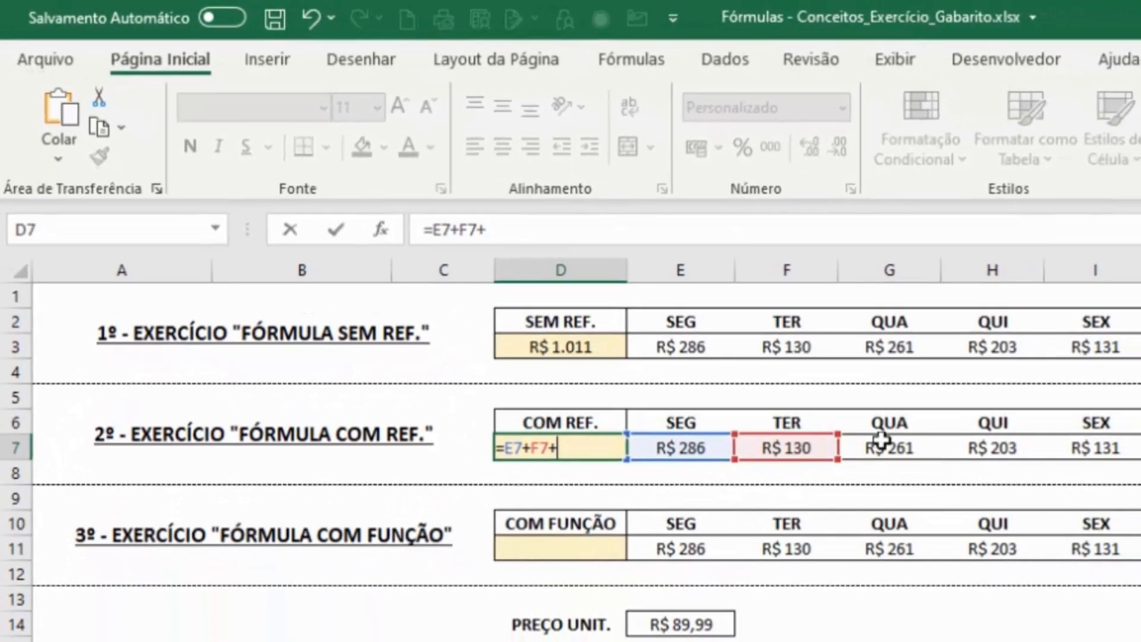
click(882, 440)
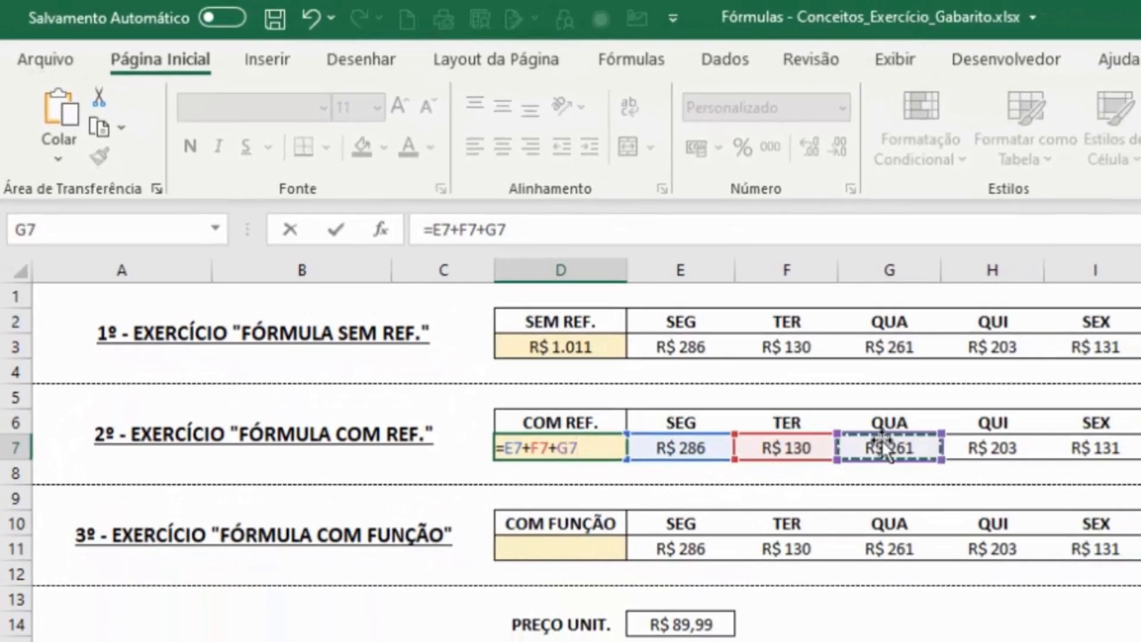
text(+)
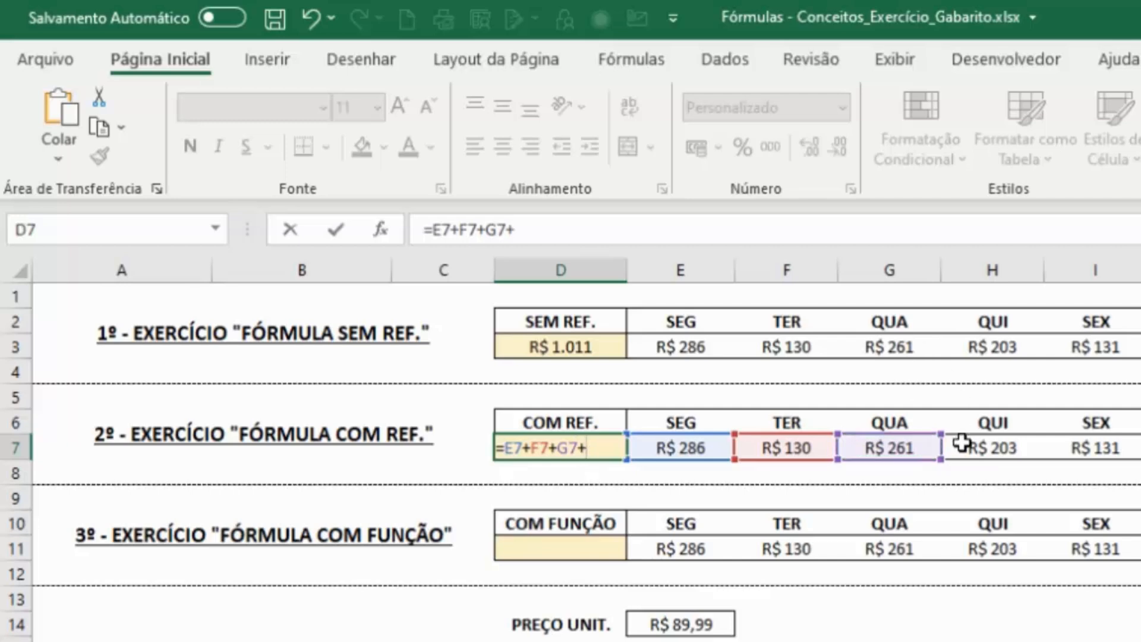
click(961, 441)
text(+)
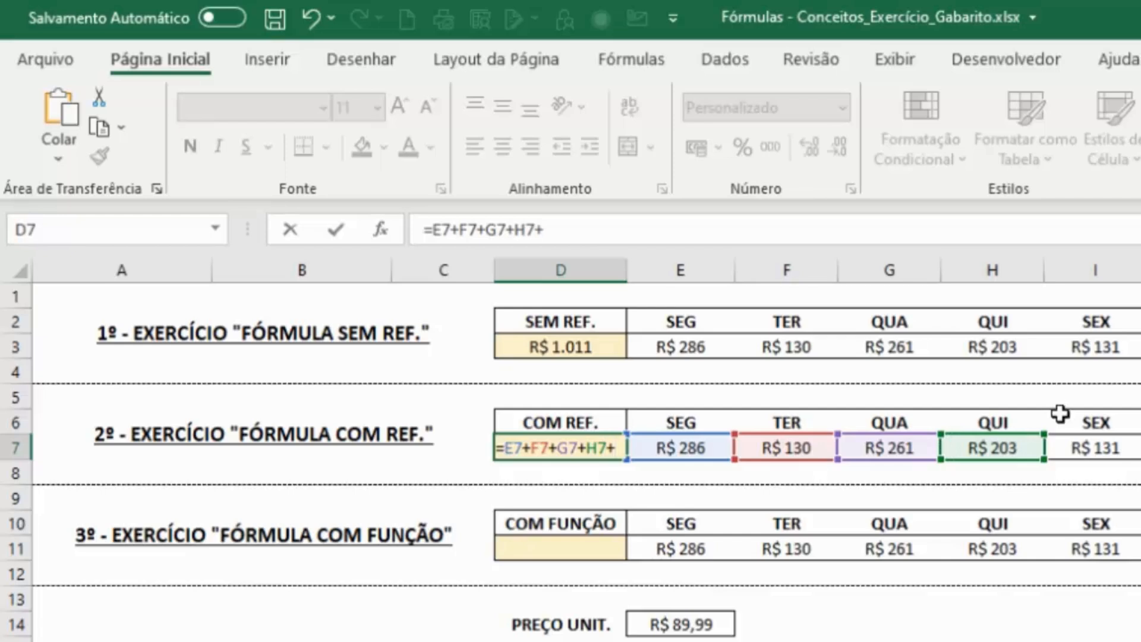
click(1100, 448)
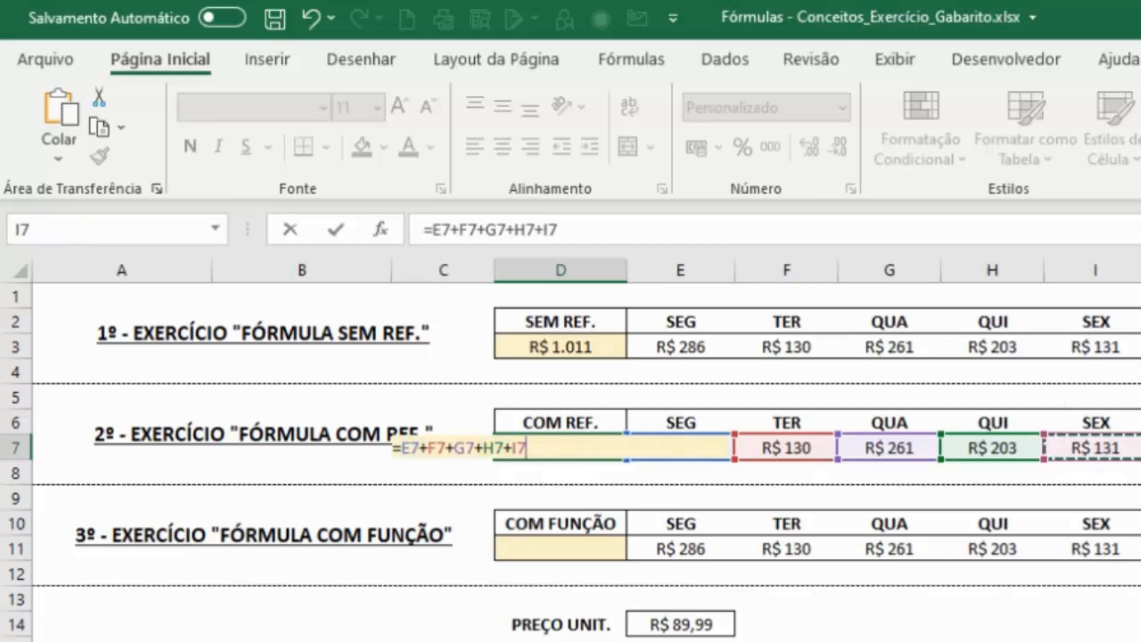
key(Return)
key(Up)
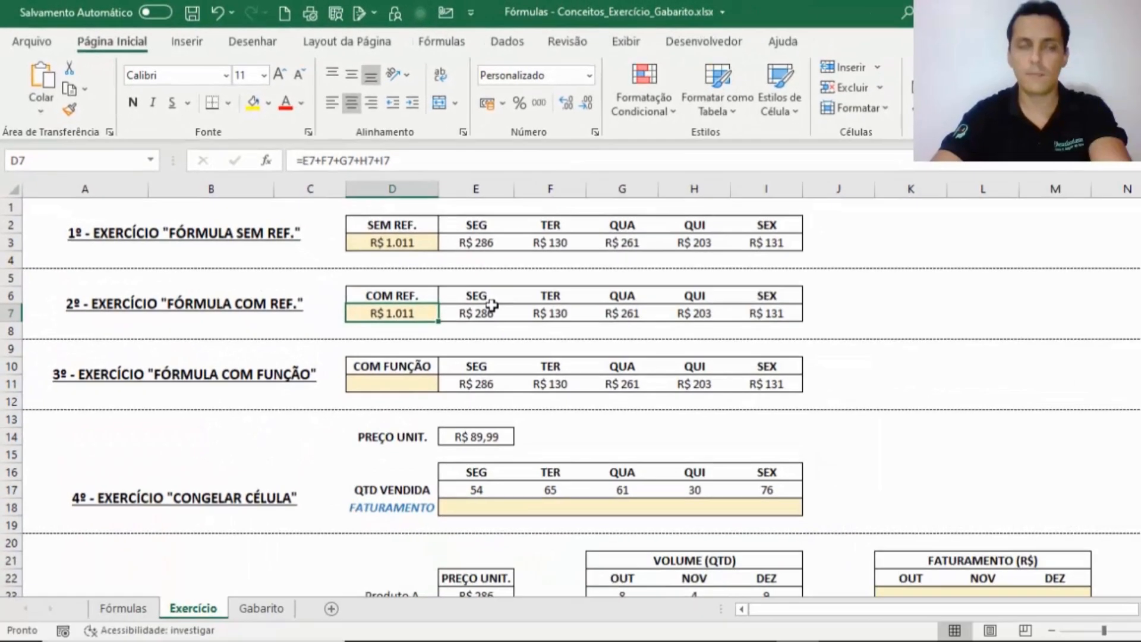
Step: Sum the SEG to SEX values of the third exercise in the COM FUNÇÃO cell D11 with the function formula =SOMA(E11:I11)
click(404, 383)
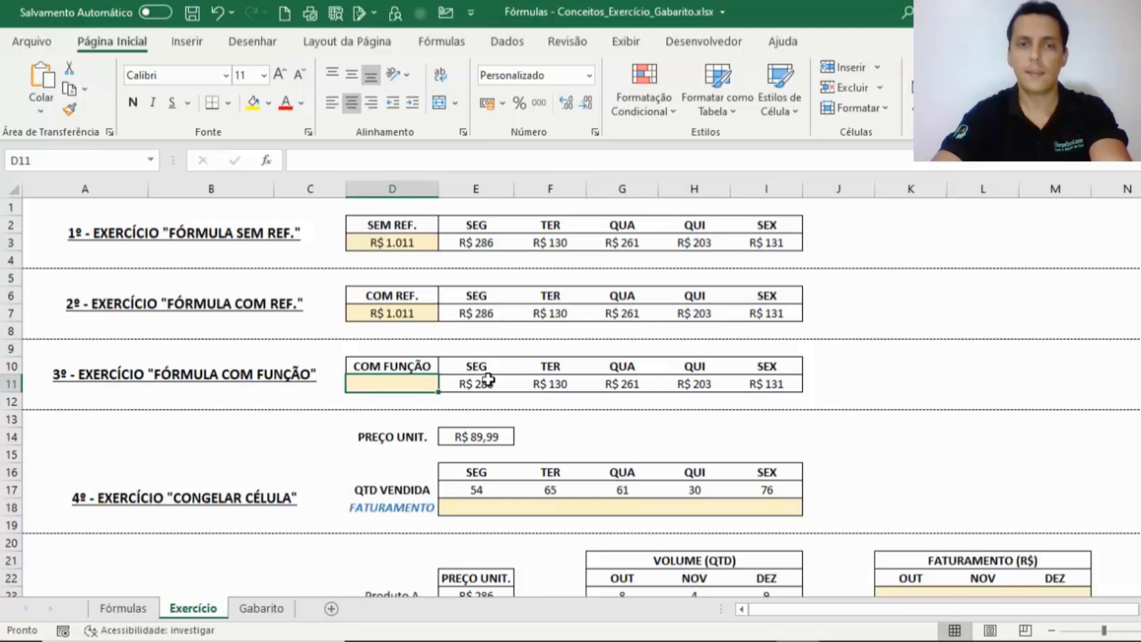
click(551, 384)
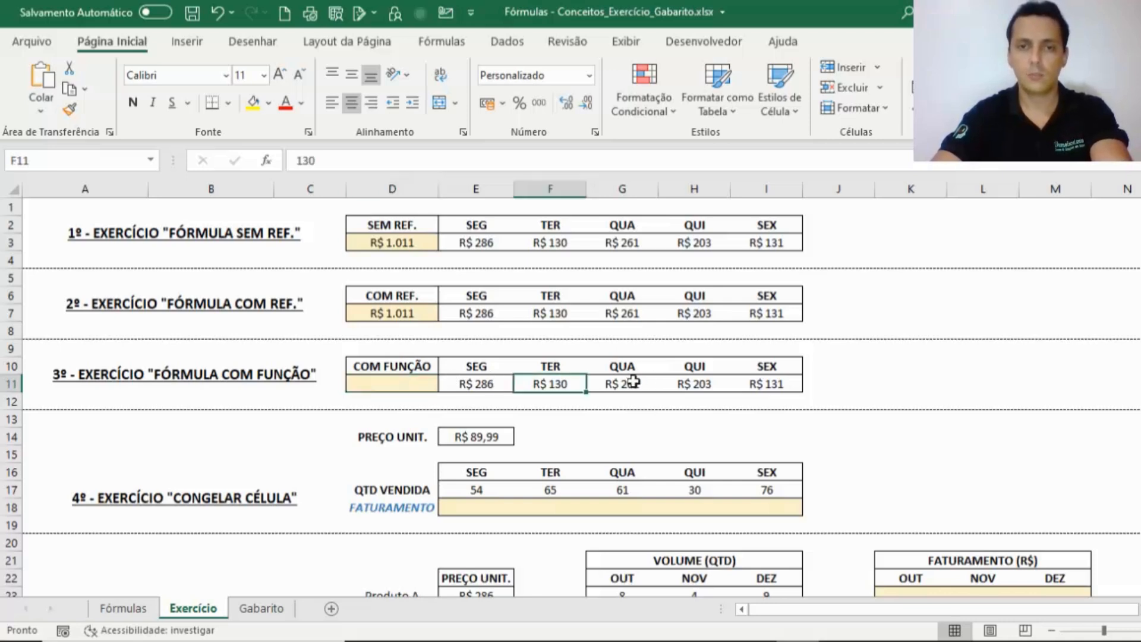
click(623, 384)
click(700, 385)
click(772, 384)
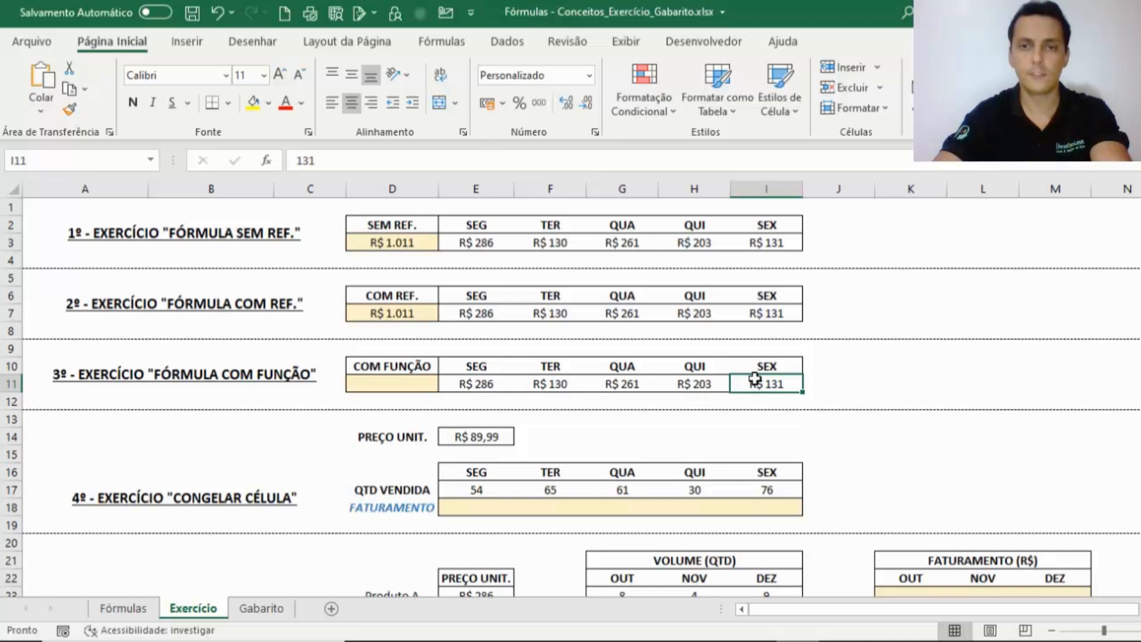
click(385, 373)
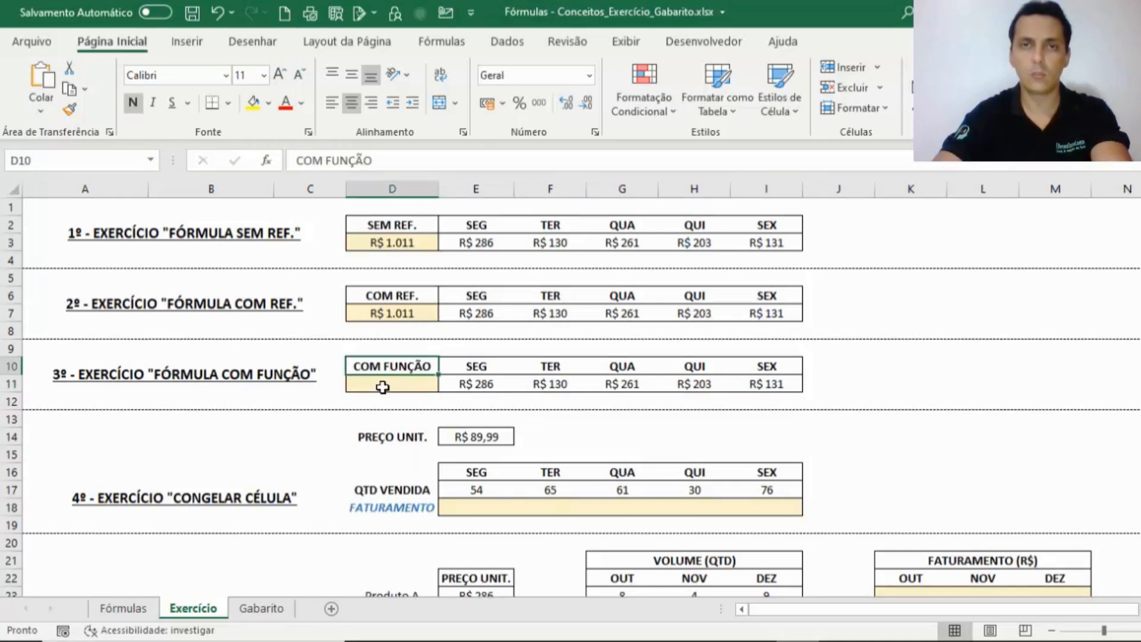
click(382, 388)
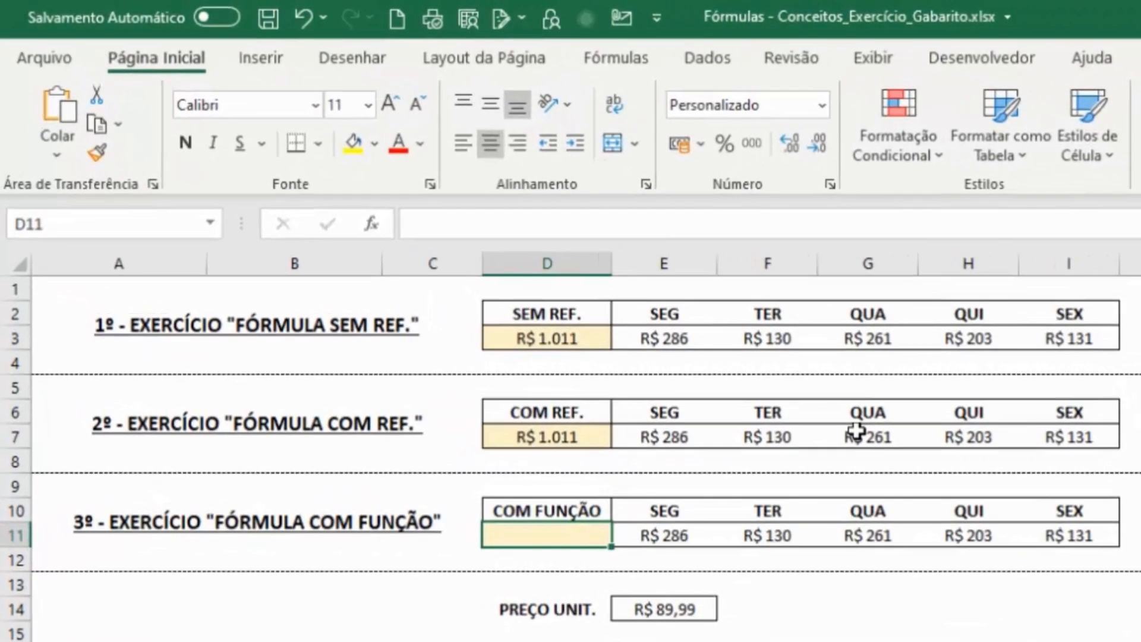
text(=soma)
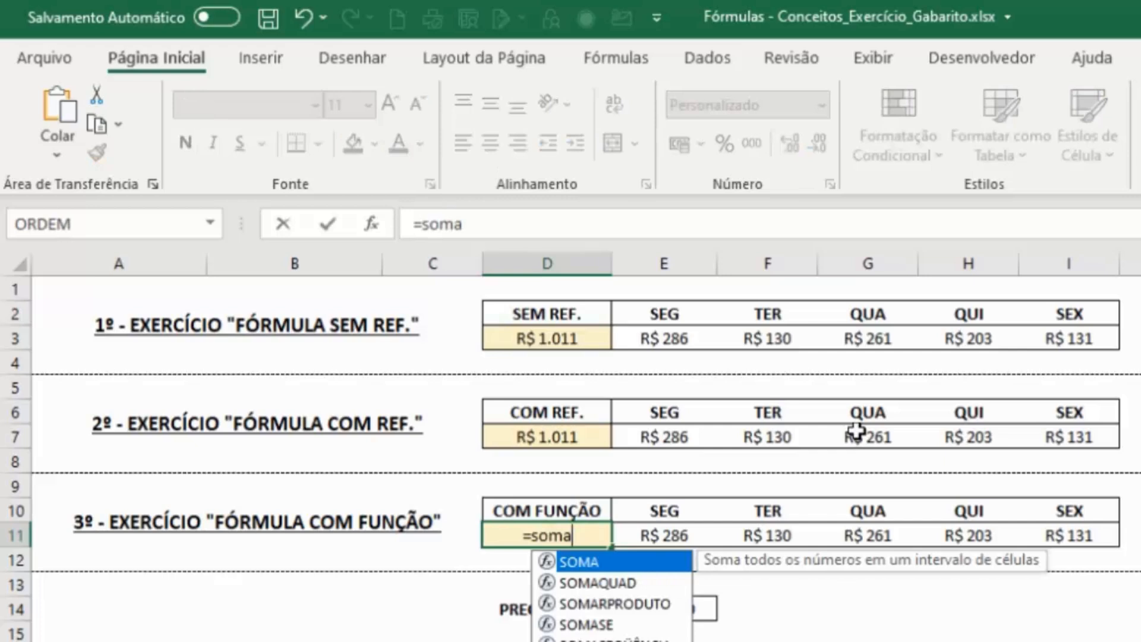
text(()
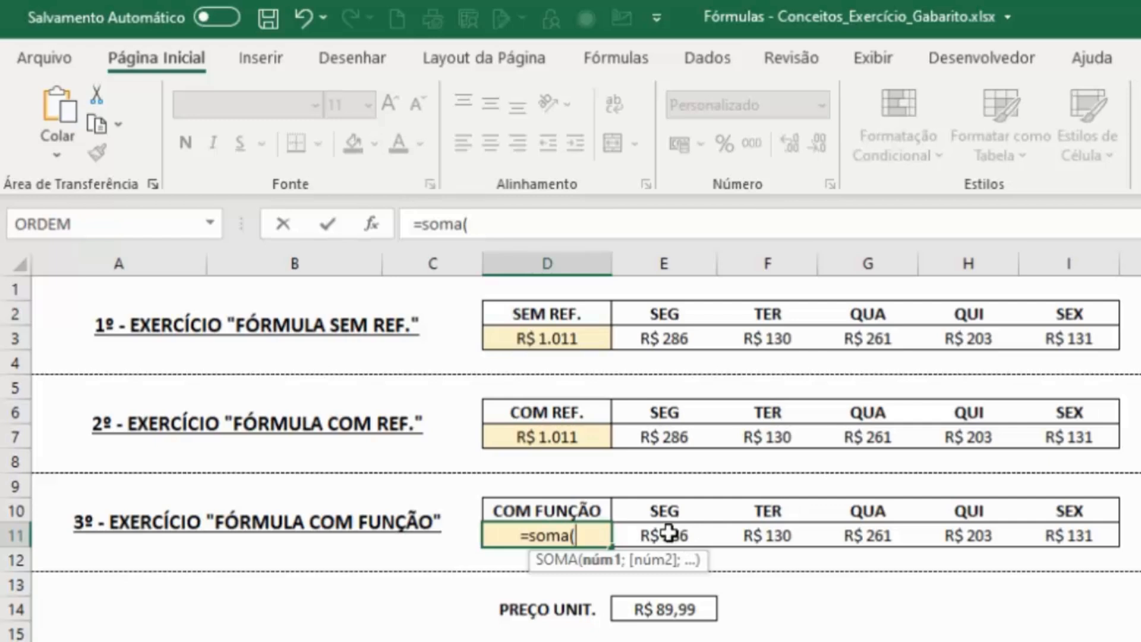
drag(670, 533, 1046, 533)
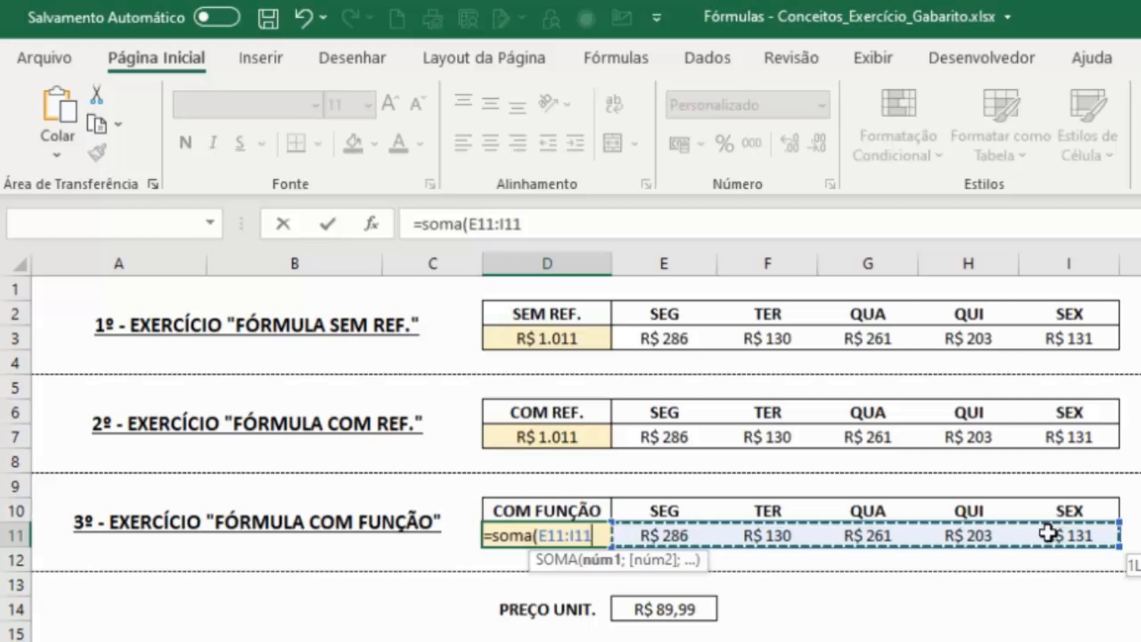
text())
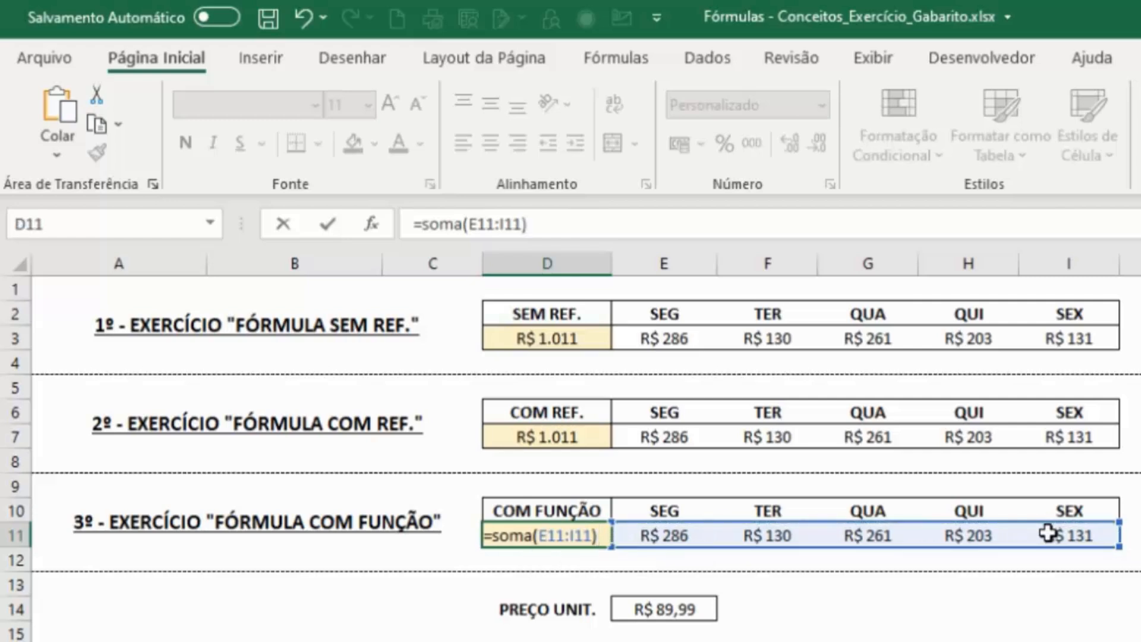
key(Return)
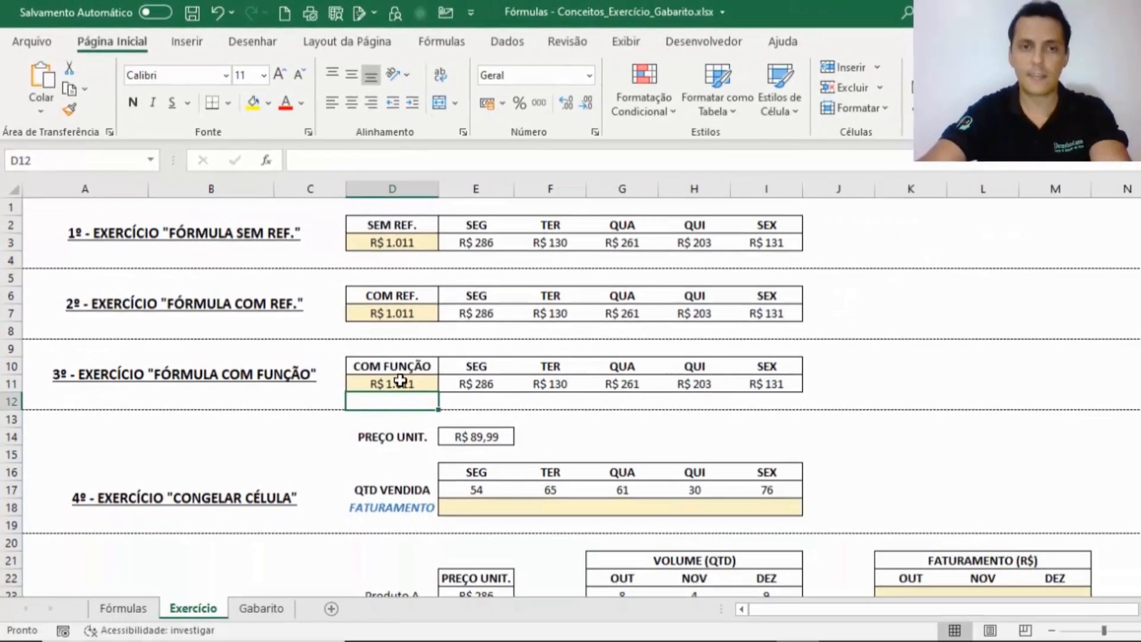
Step: Compare the formulas behind the three exercise totals in D3, D7 and D11, including the cells that D7 and D11 reference
click(400, 381)
click(399, 314)
click(395, 246)
click(396, 310)
click(388, 380)
click(406, 315)
click(409, 242)
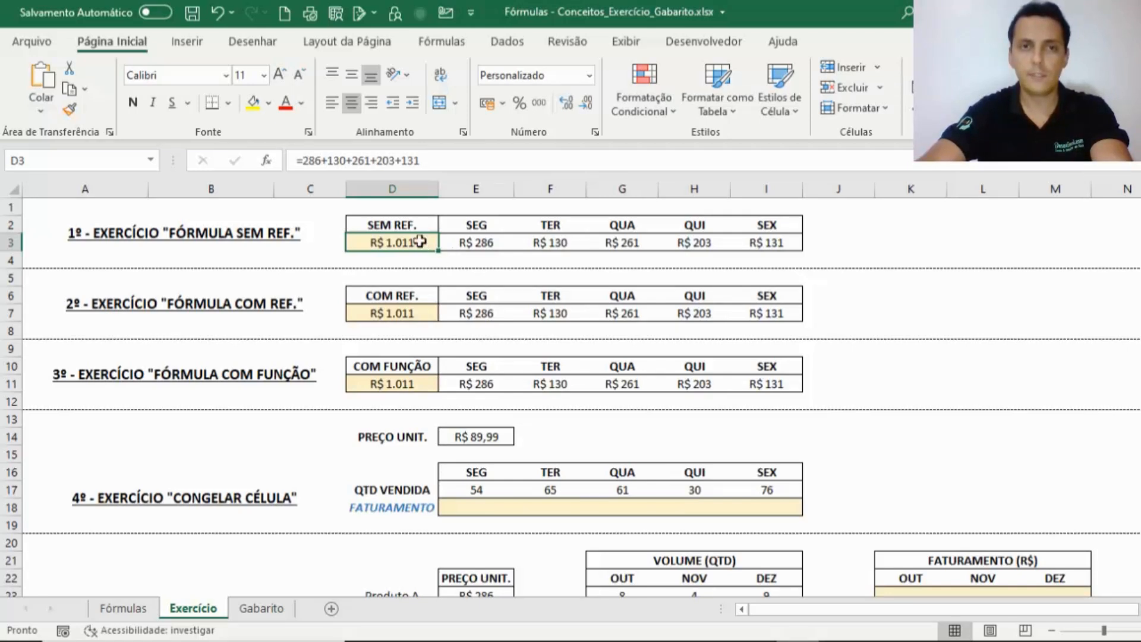
click(413, 314)
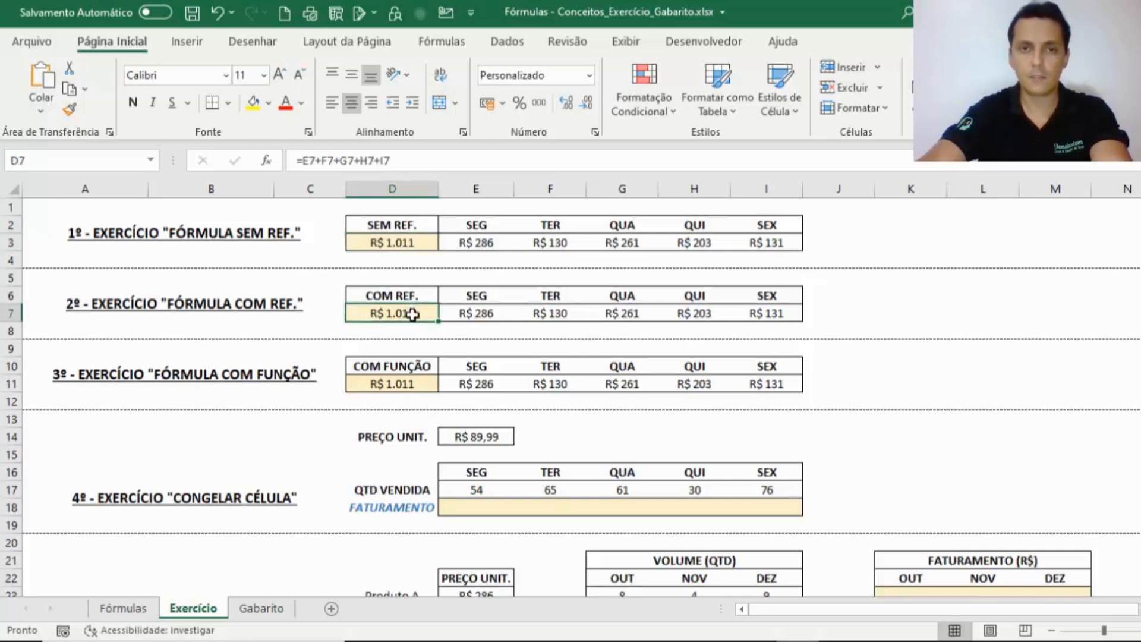
key(F2)
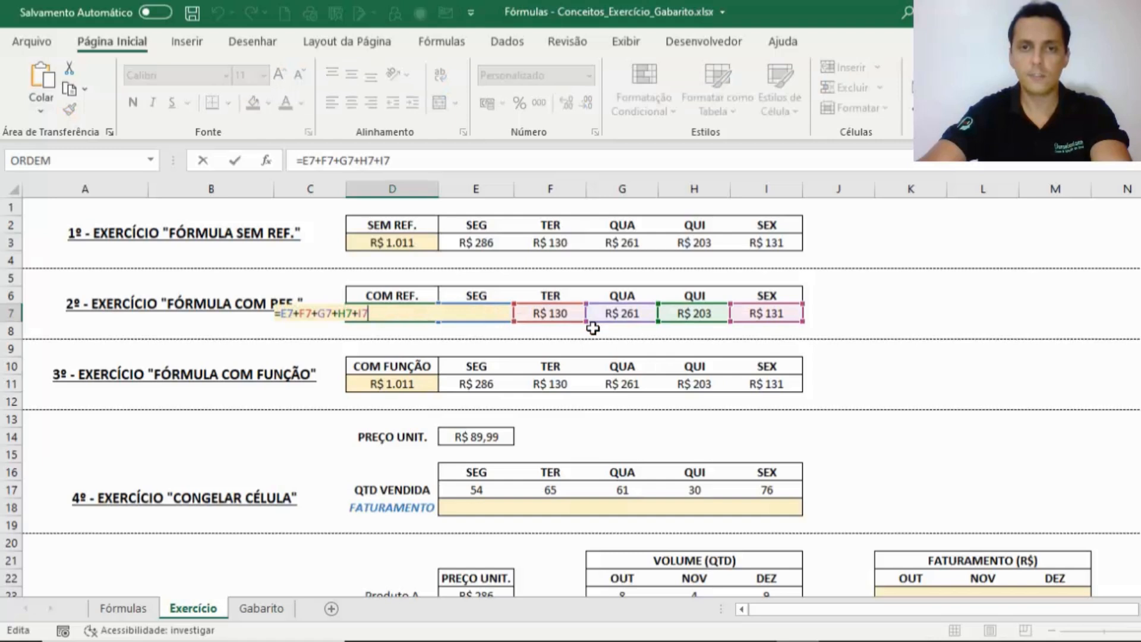
key(Escape)
click(411, 384)
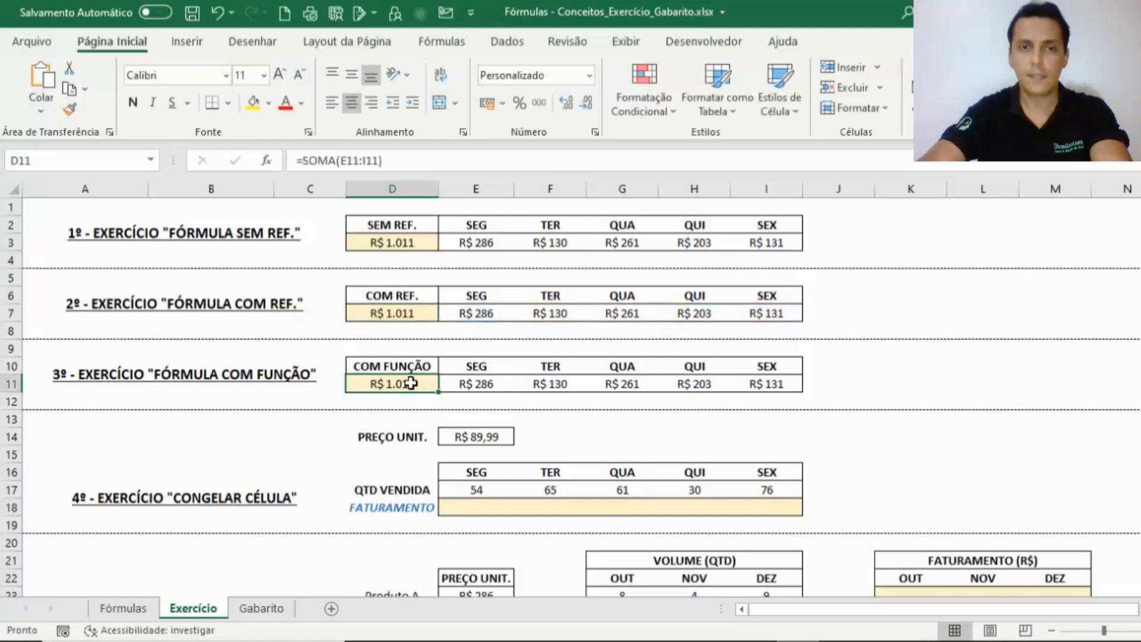
key(F2)
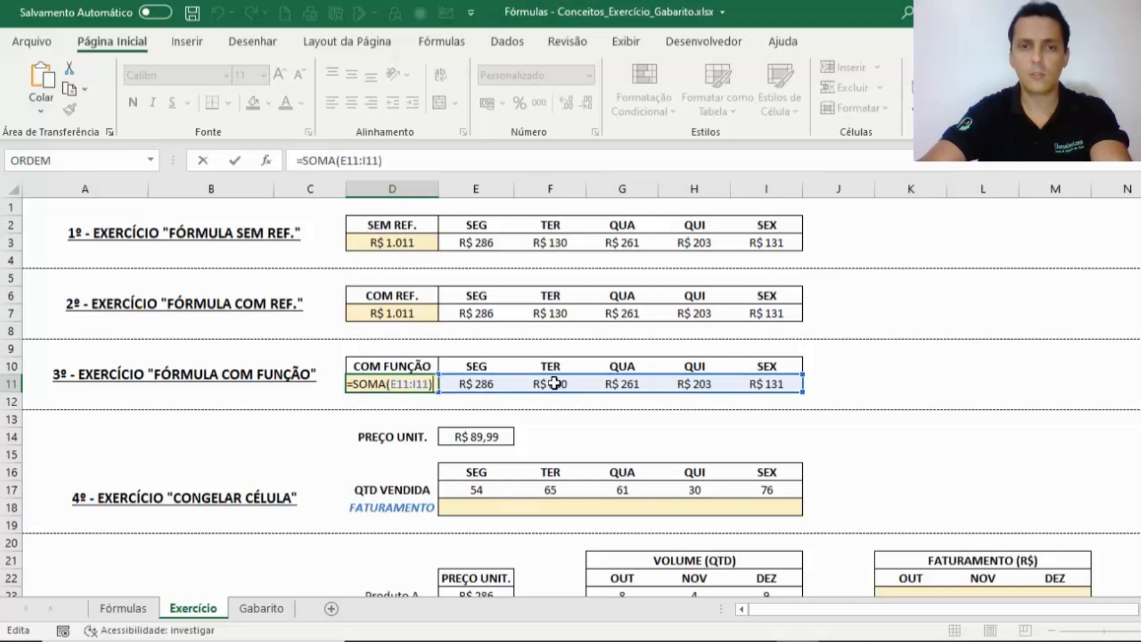
key(ctrl+Return)
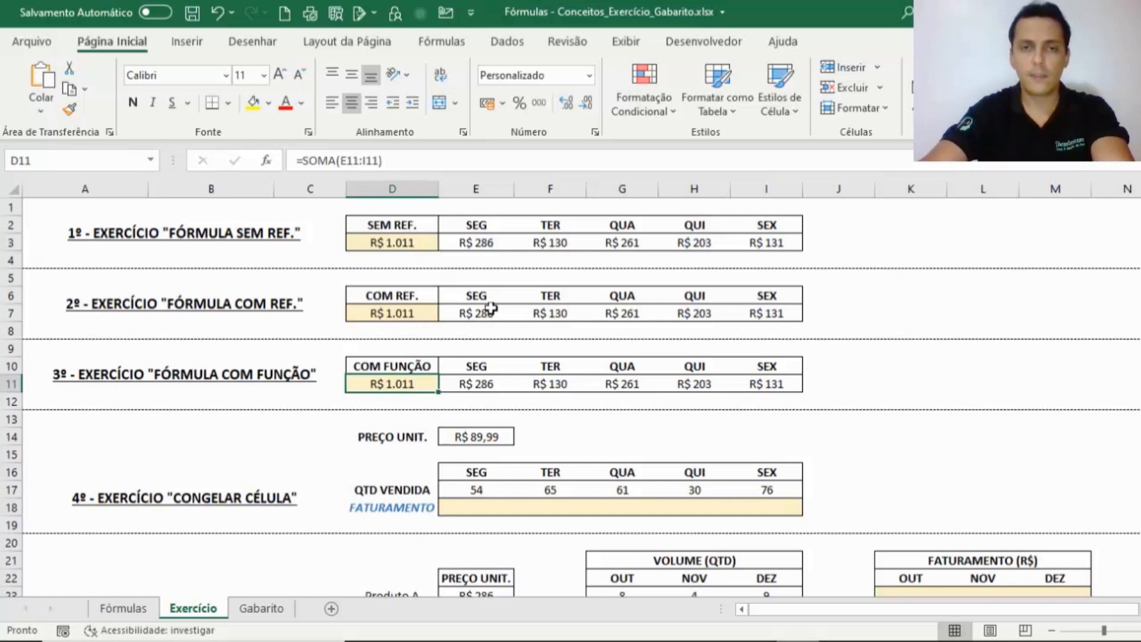
Step: Set the second exercise's TER value in F7 to 341 and check the COM REF. total in D7
click(491, 308)
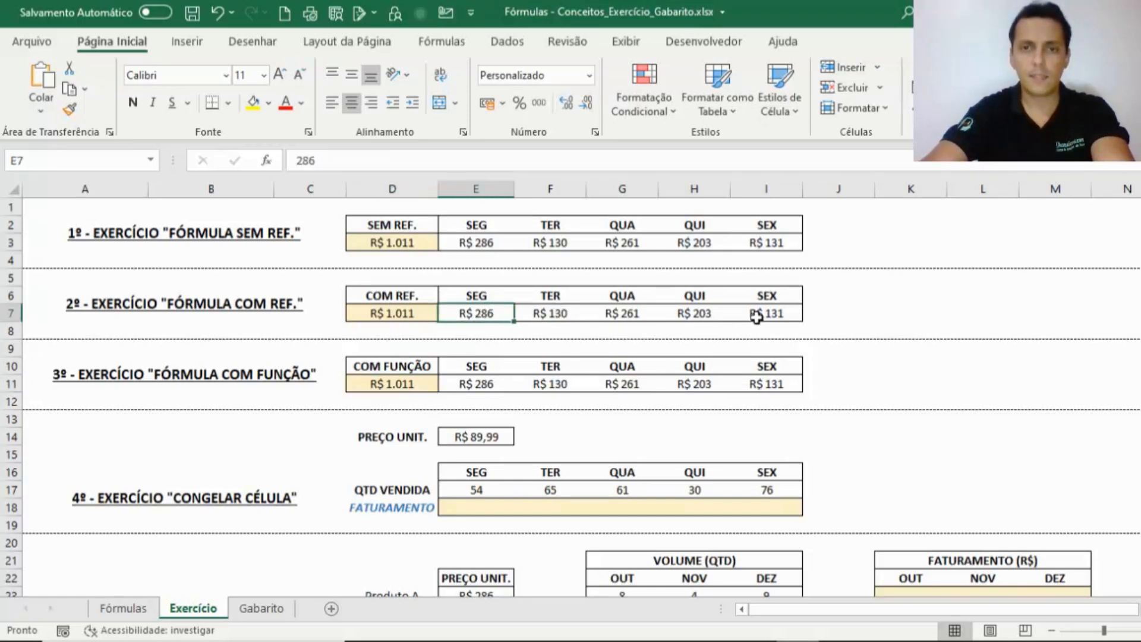
click(539, 307)
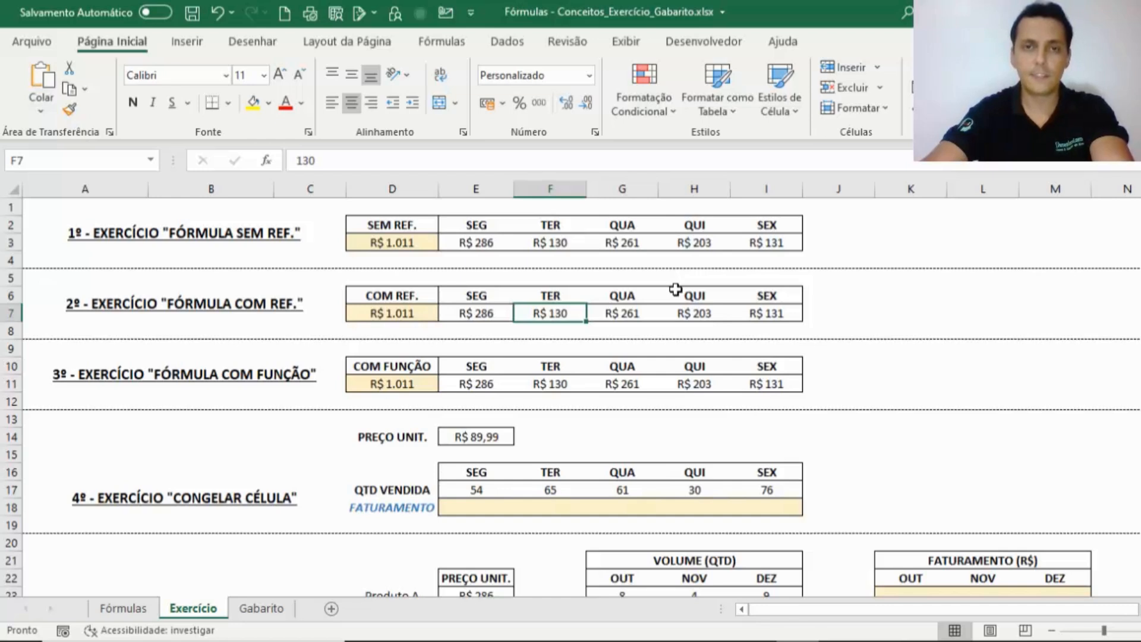
text(341)
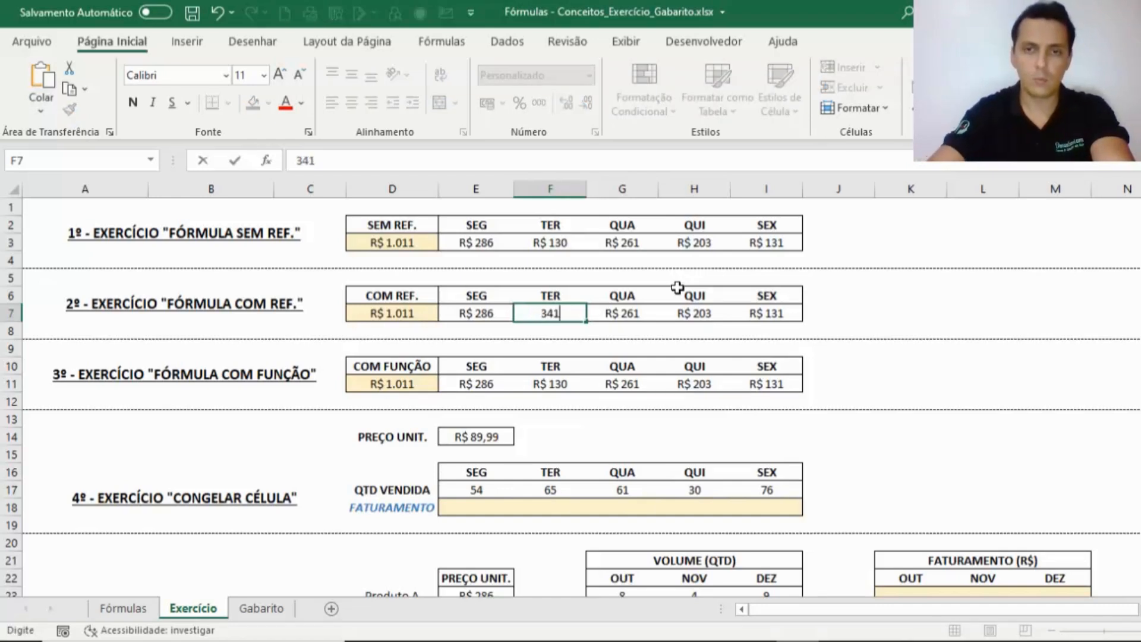
key(Return)
click(402, 310)
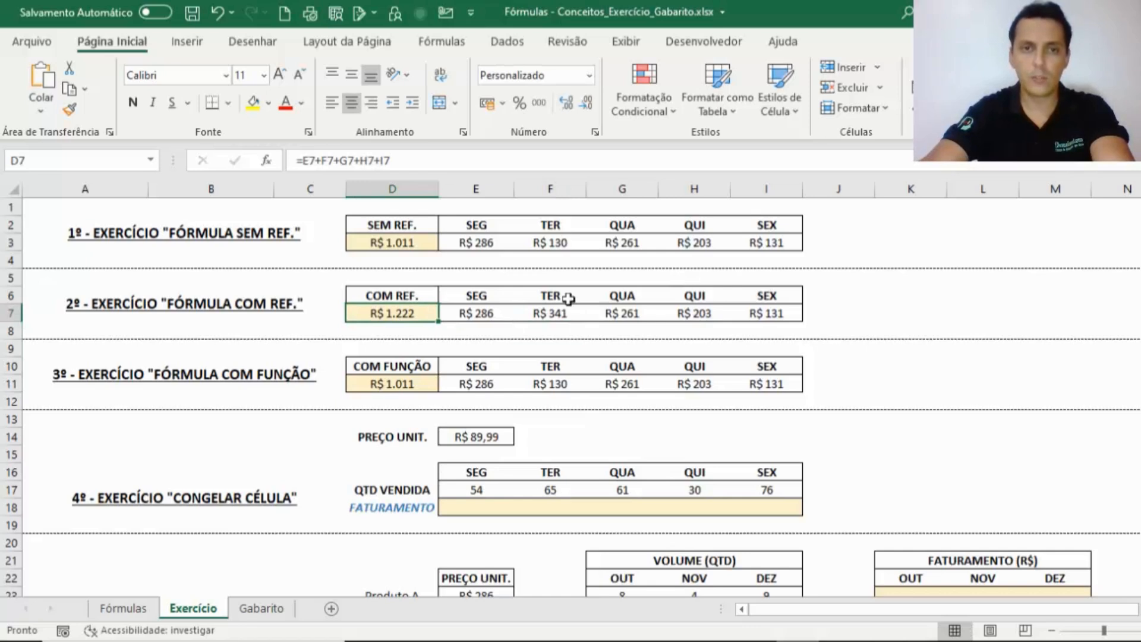
Step: Set the first exercise's TER value in F3 to 341 and check the SEM REF. total and formula in D3
click(572, 244)
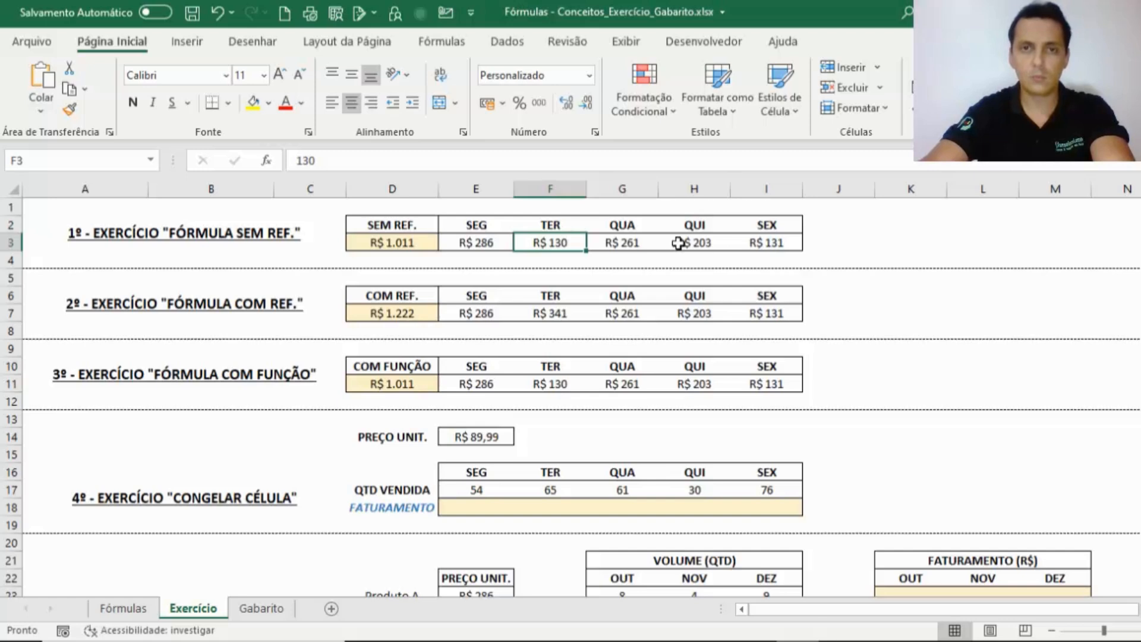
text(341)
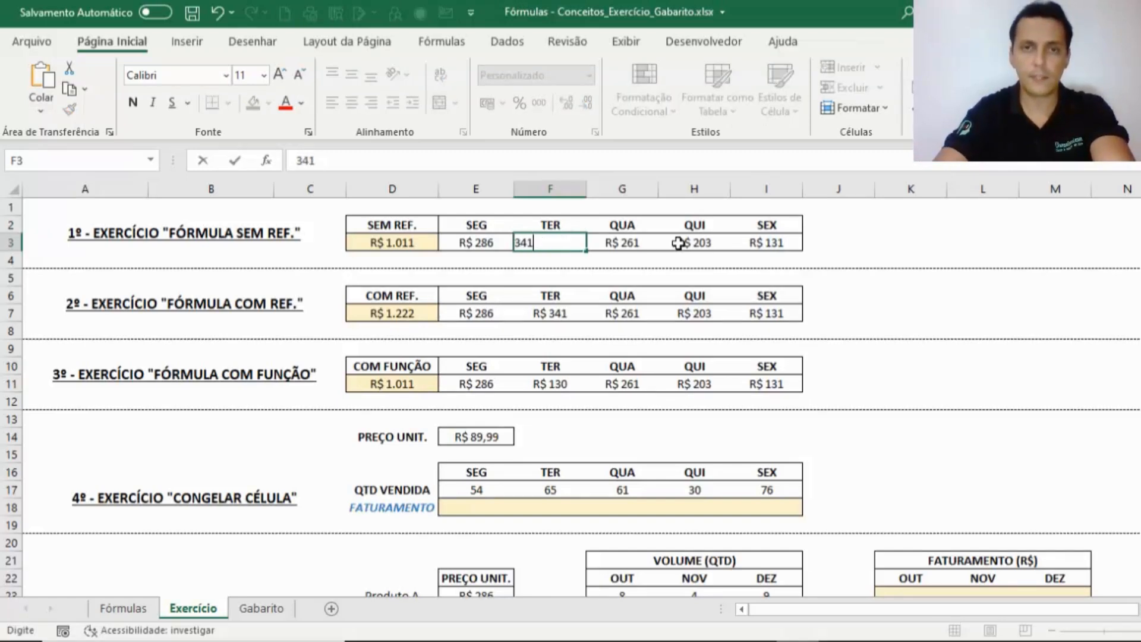
key(Return)
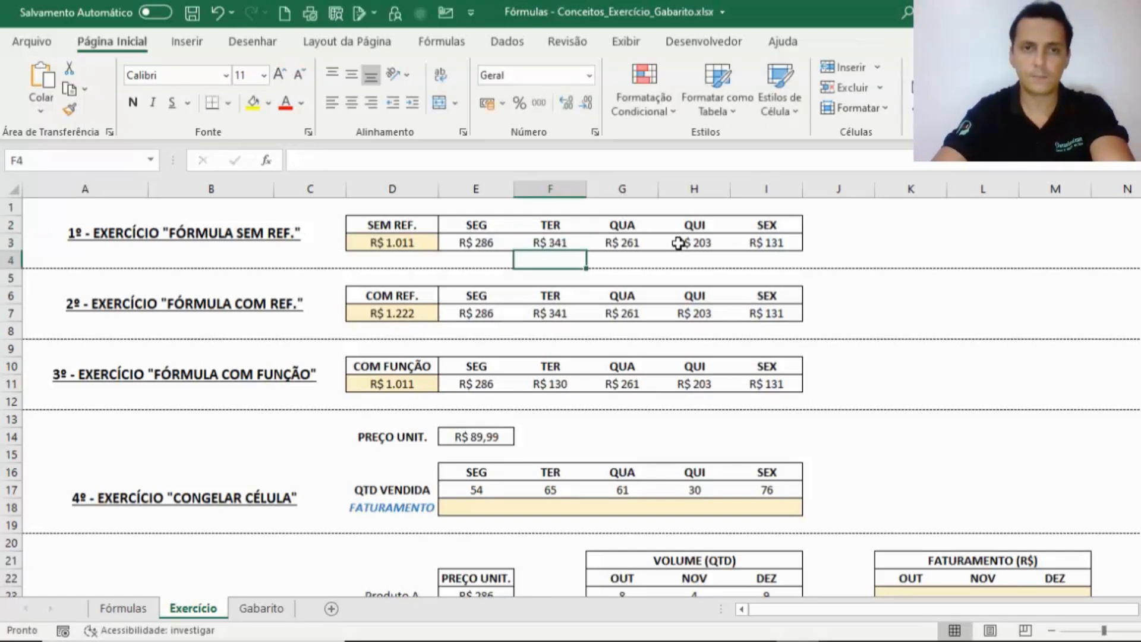
click(400, 245)
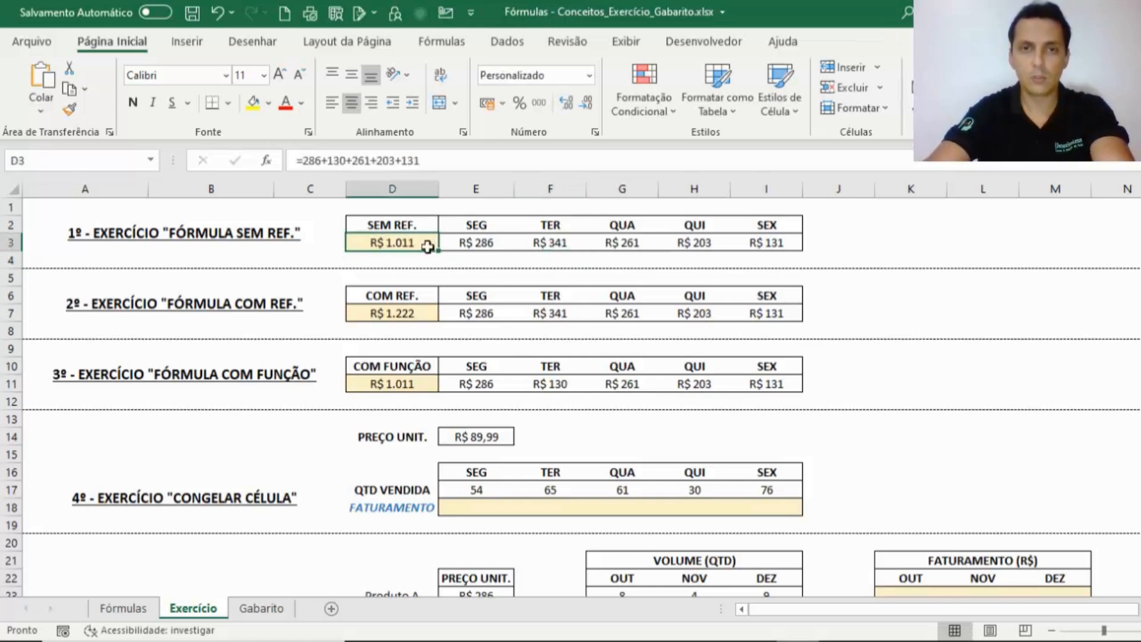
double_click(428, 240)
Step: Restore the TER values of the first and second exercises, F3 and F7, to 130
click(569, 243)
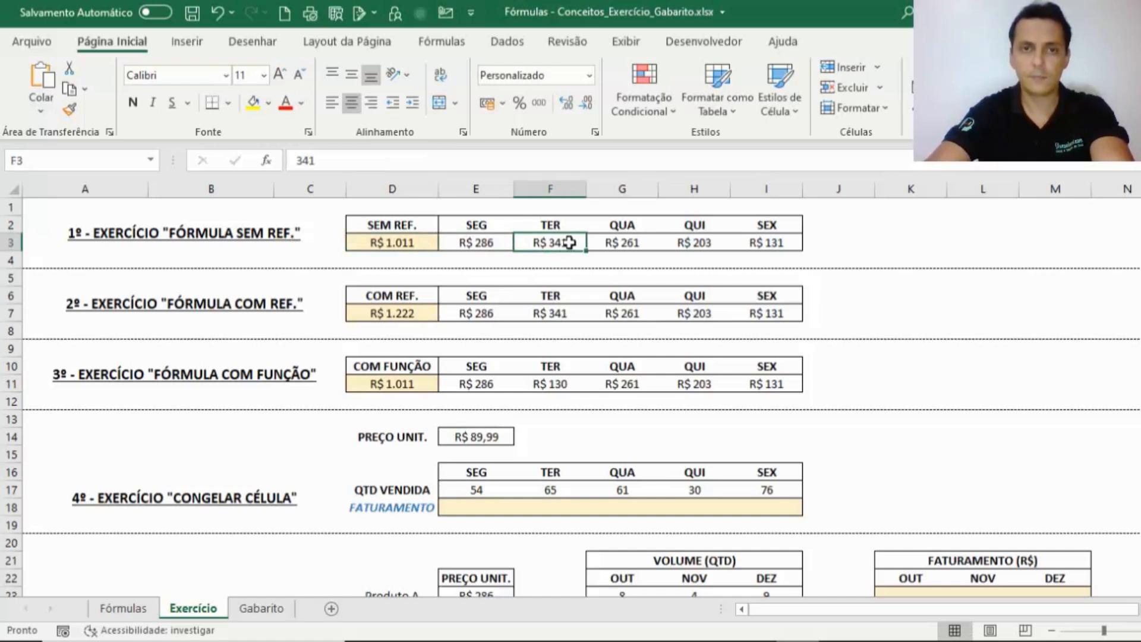
text(130)
click(553, 313)
click(597, 404)
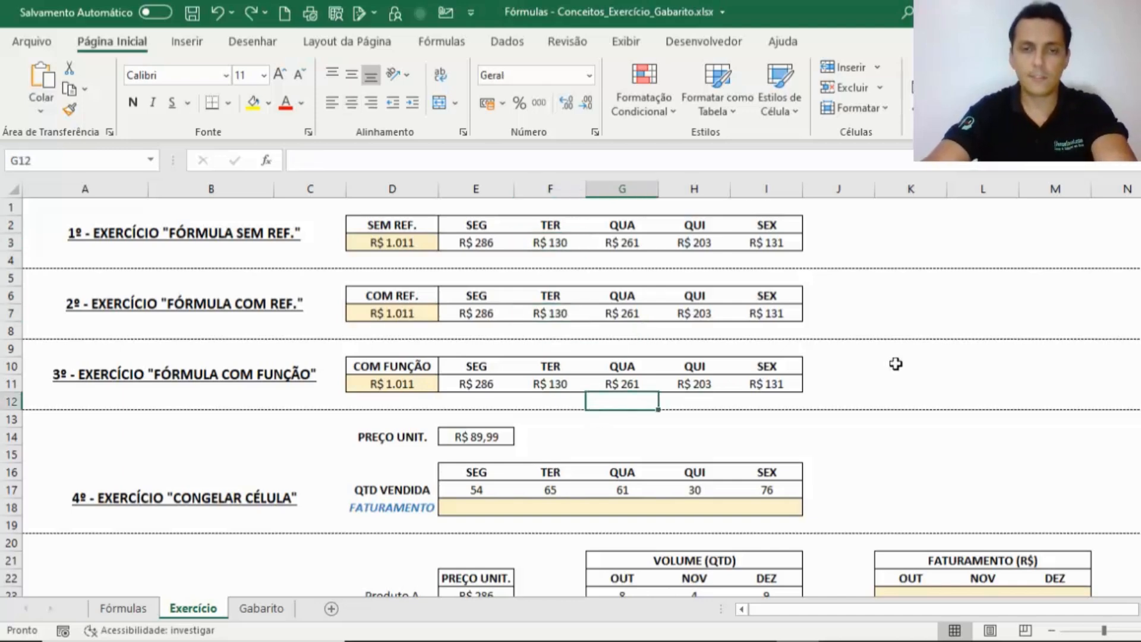
Step: Examine the fourth exercise's unit price in E14, the SEG to SEX quantities sold in row 17 and the empty FATURAMENTO row
scroll(896, 364, down, 2)
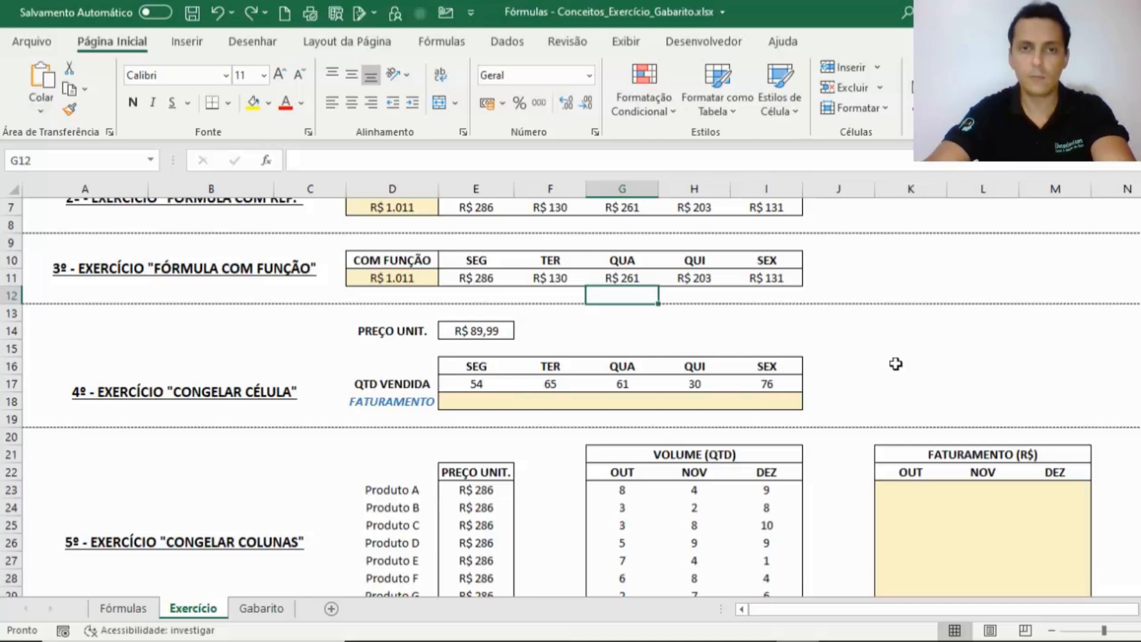
click(483, 332)
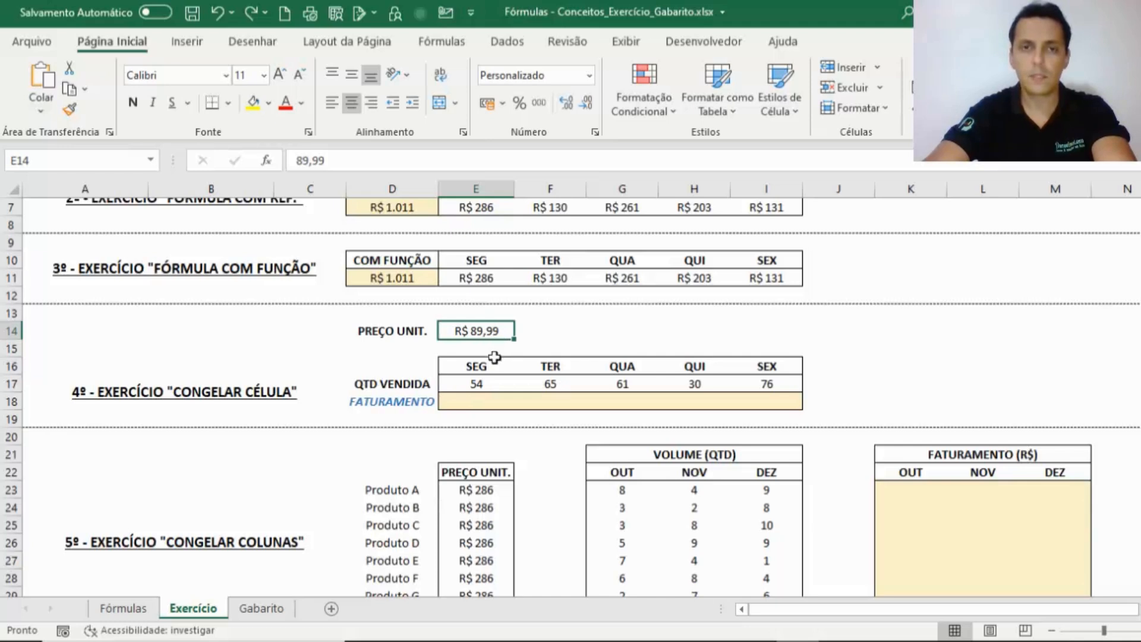
click(739, 381)
click(470, 383)
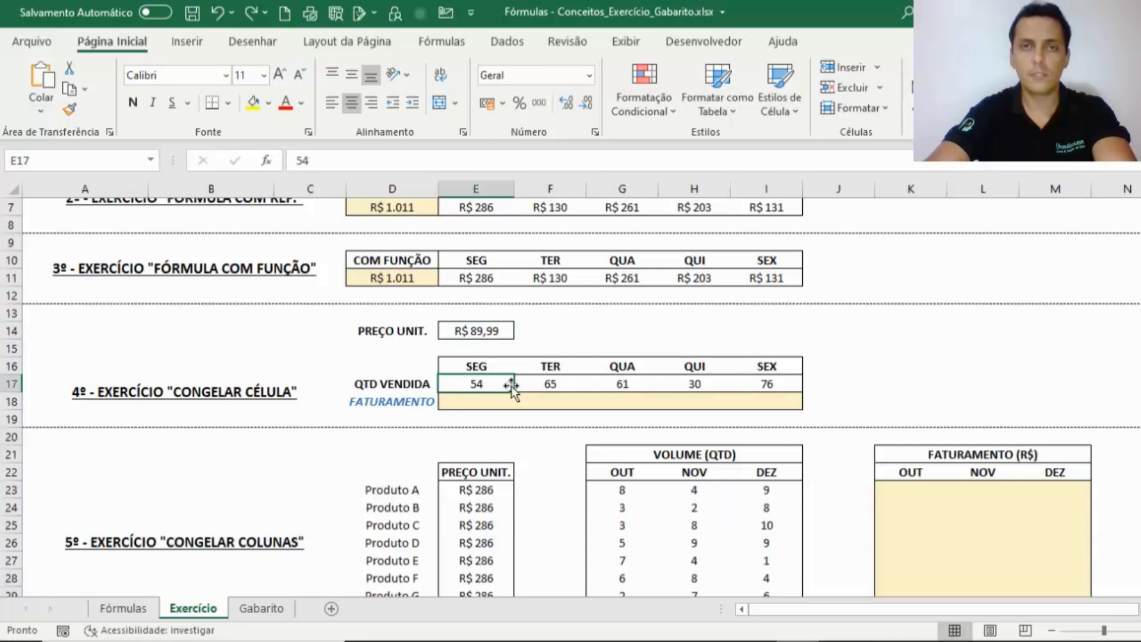
click(576, 382)
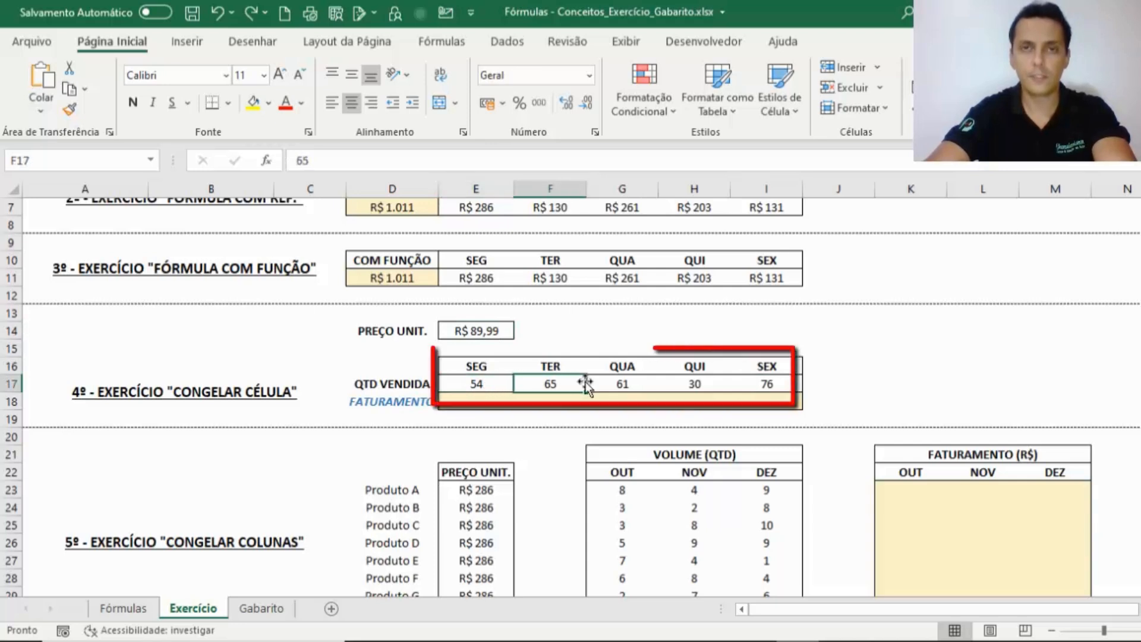
click(643, 380)
click(696, 380)
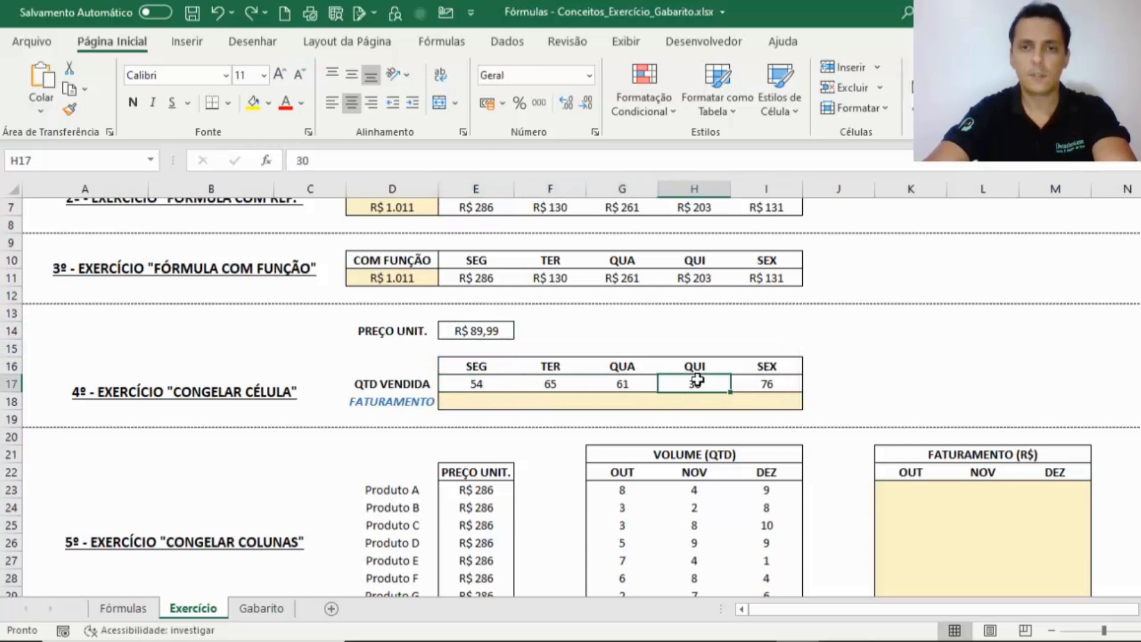
click(756, 380)
click(478, 382)
click(761, 379)
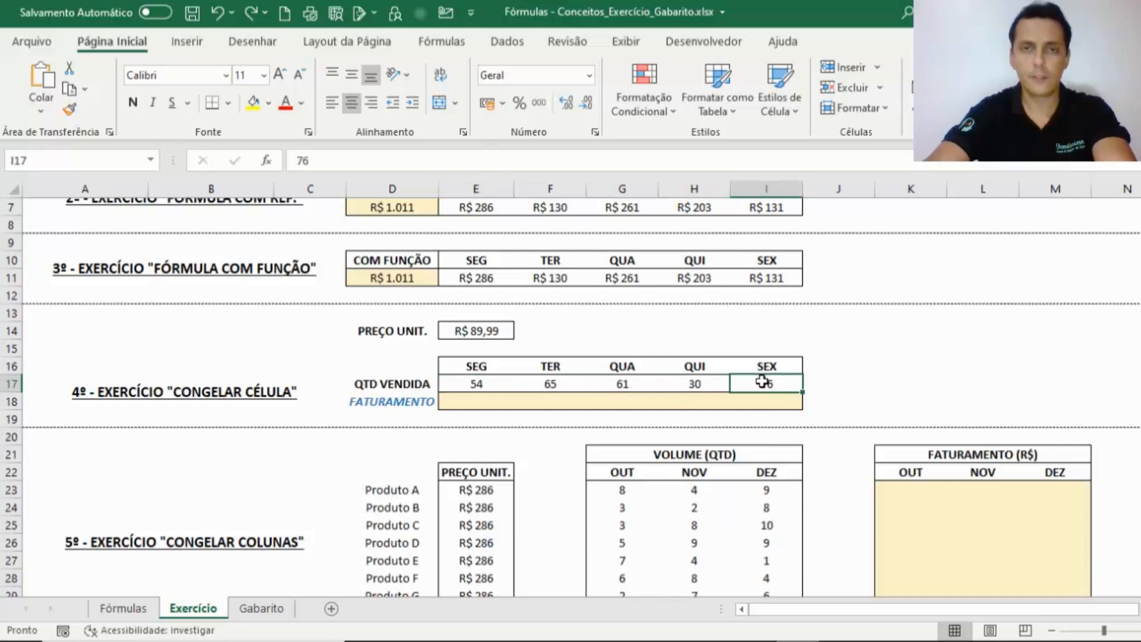
click(482, 397)
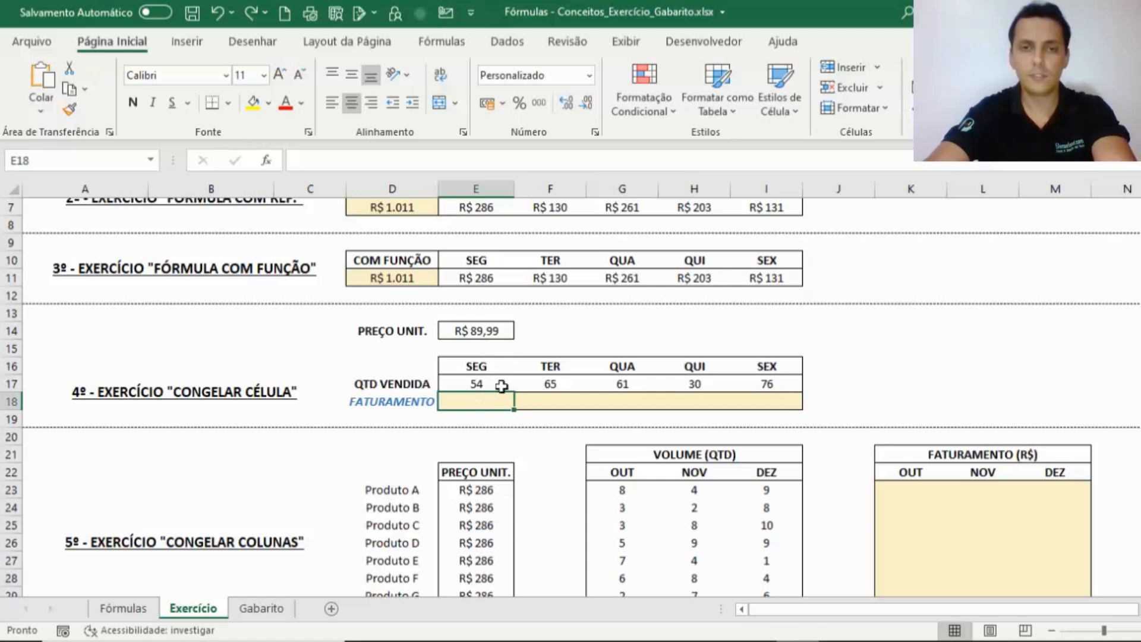
click(497, 330)
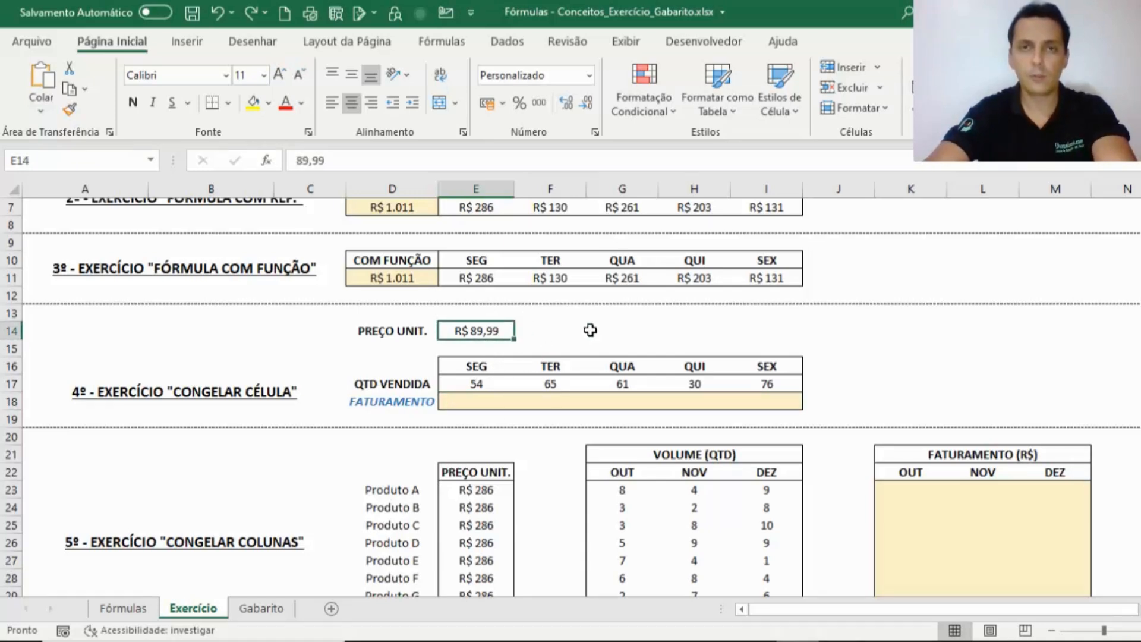
click(490, 399)
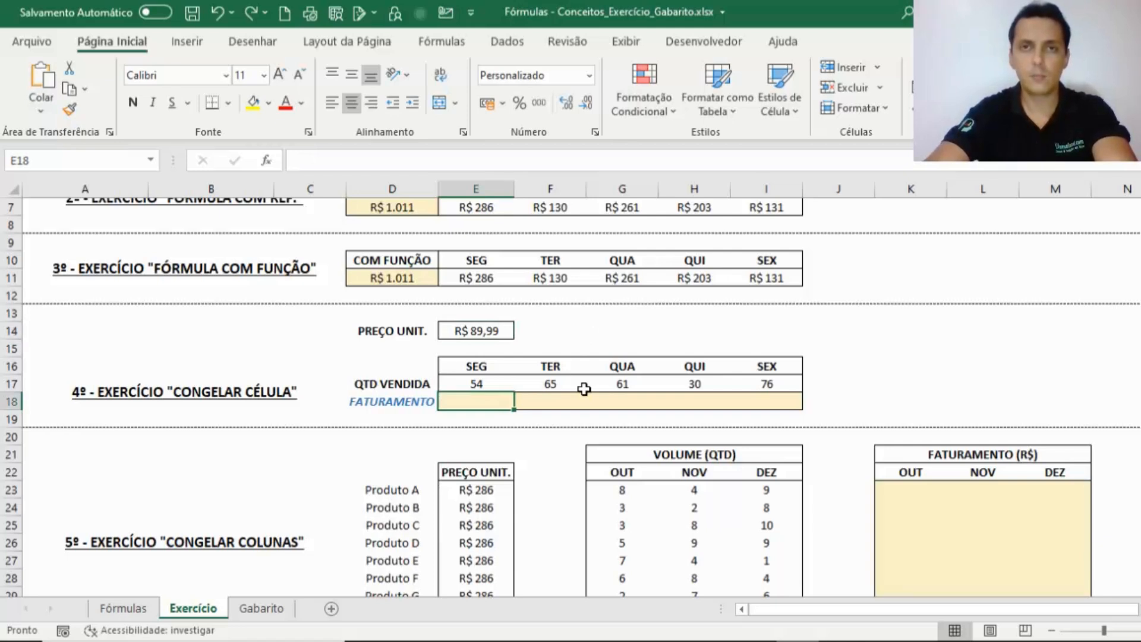
Step: Calculate the SEG revenue in E18 by multiplying unit price by quantity sold, using the formula =E14*E17
click(485, 378)
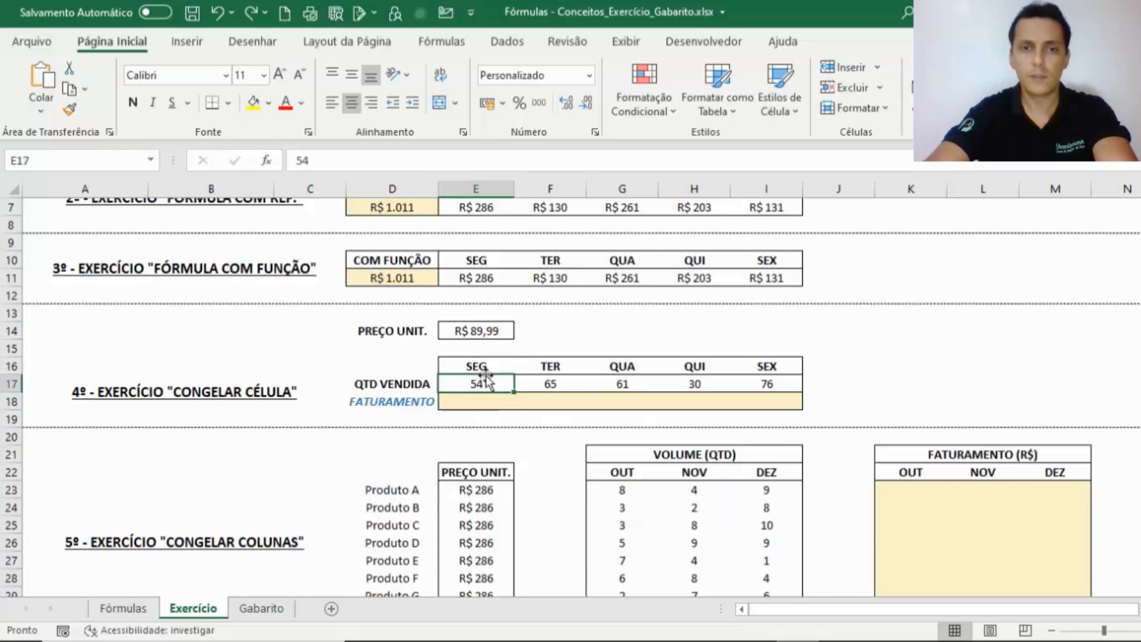
click(493, 330)
click(510, 402)
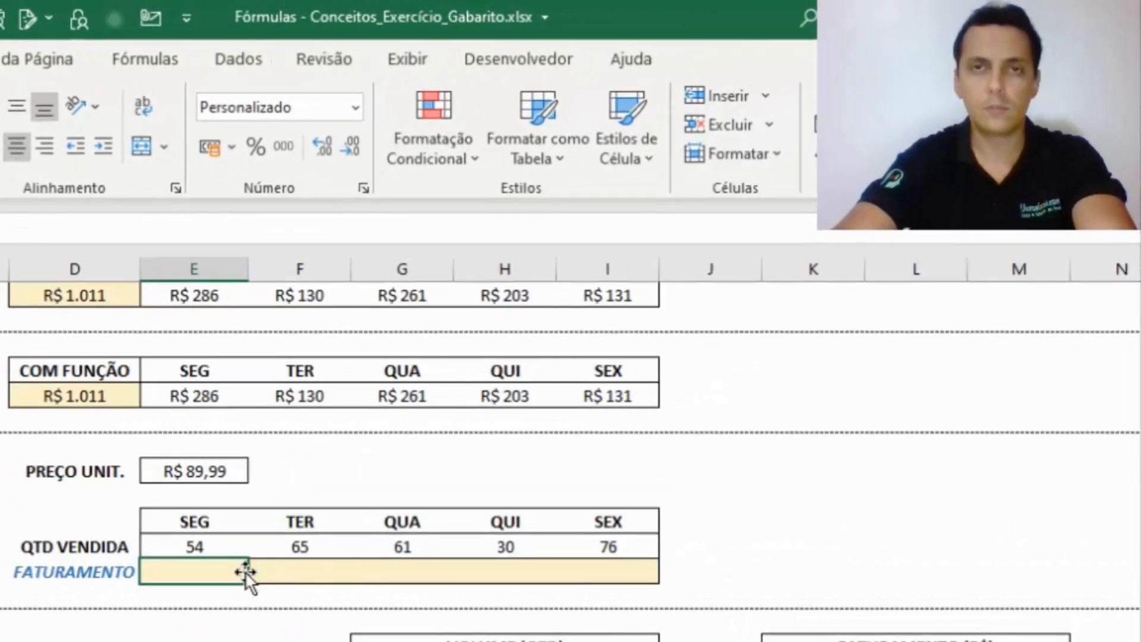
text(=)
click(211, 471)
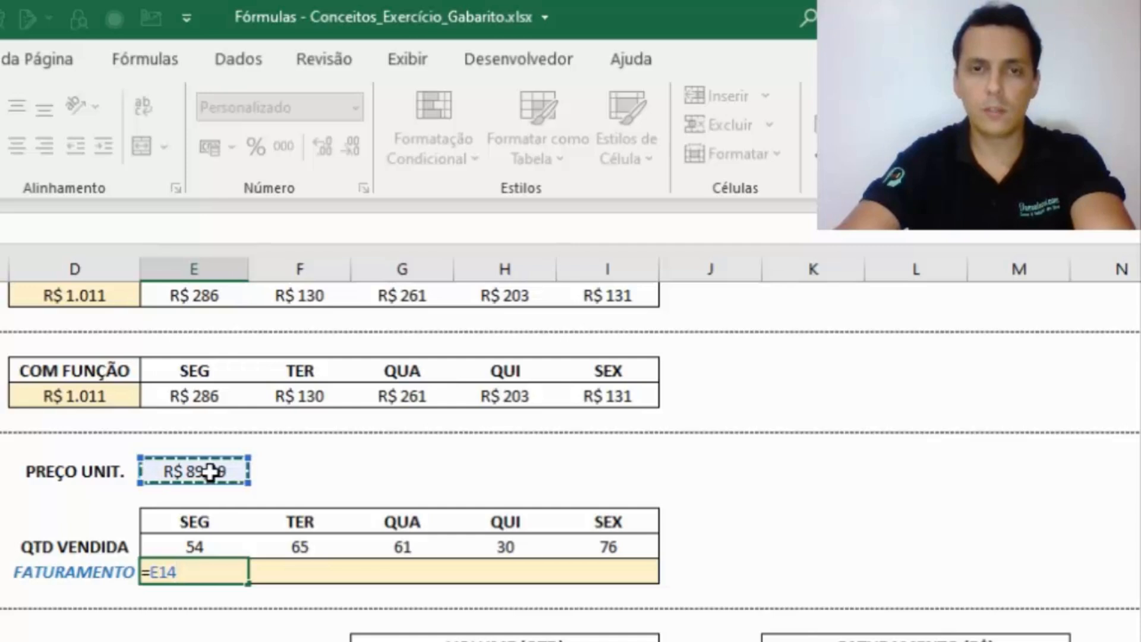
text(*)
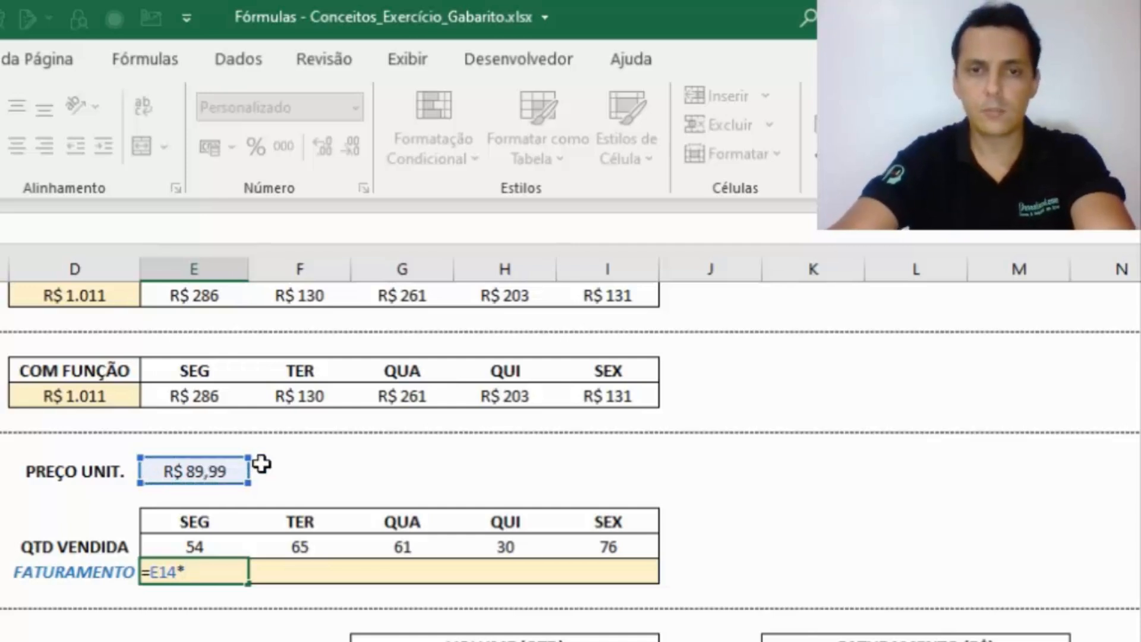
key(Up)
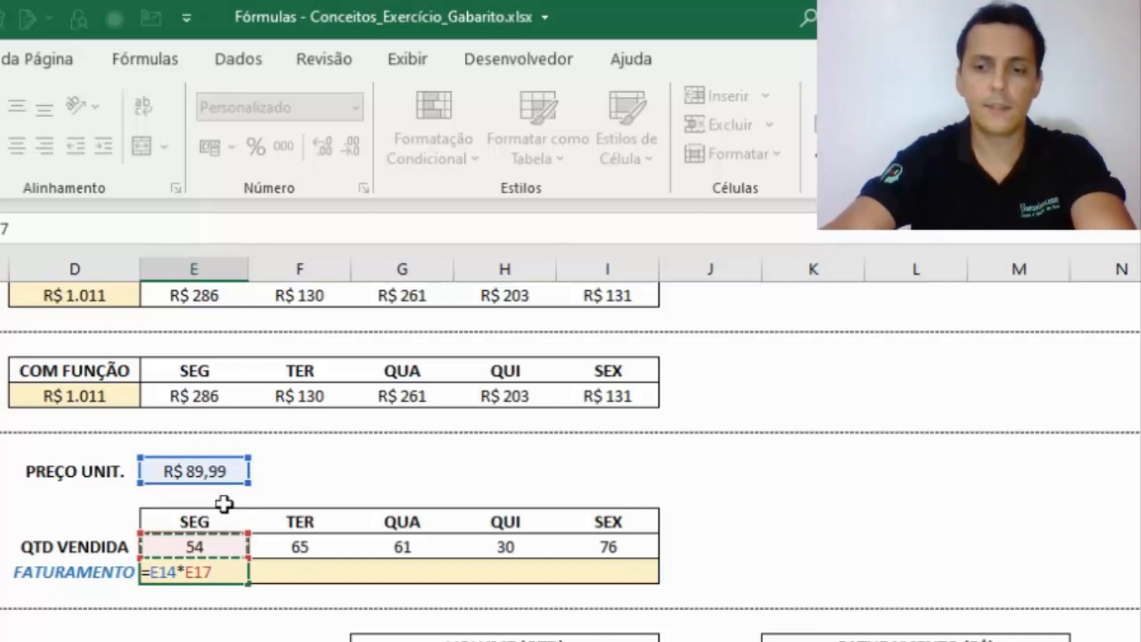
key(Return)
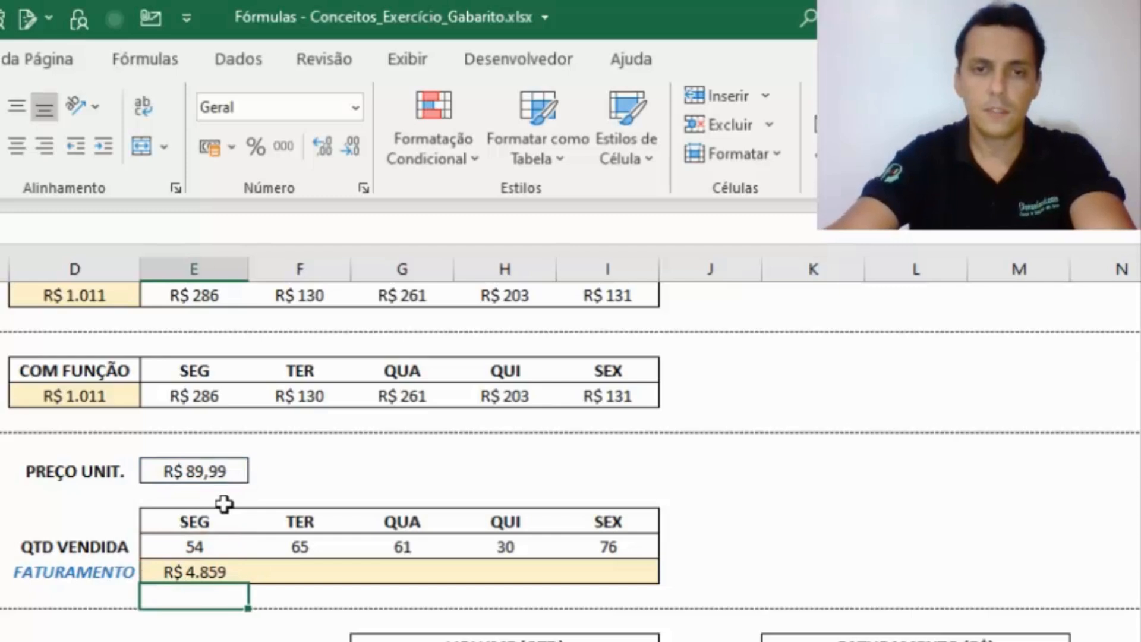
Step: Copy the SEG revenue formula from E18 to the TER to SEX cells, F18:I18, without freezing the price reference
click(166, 572)
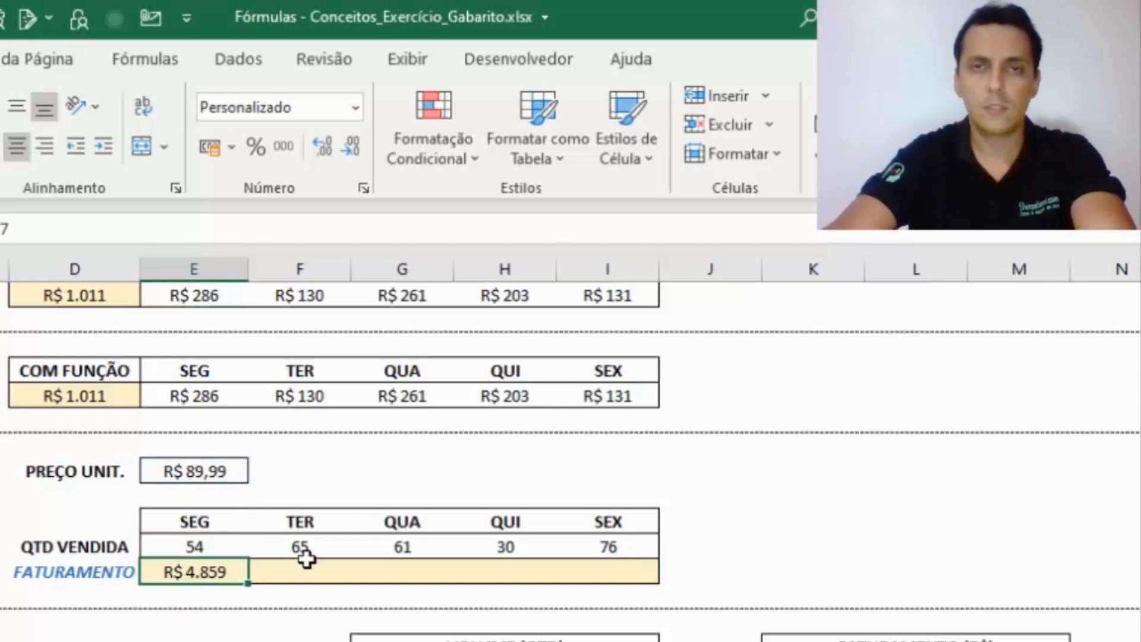
key(F2)
key(Escape)
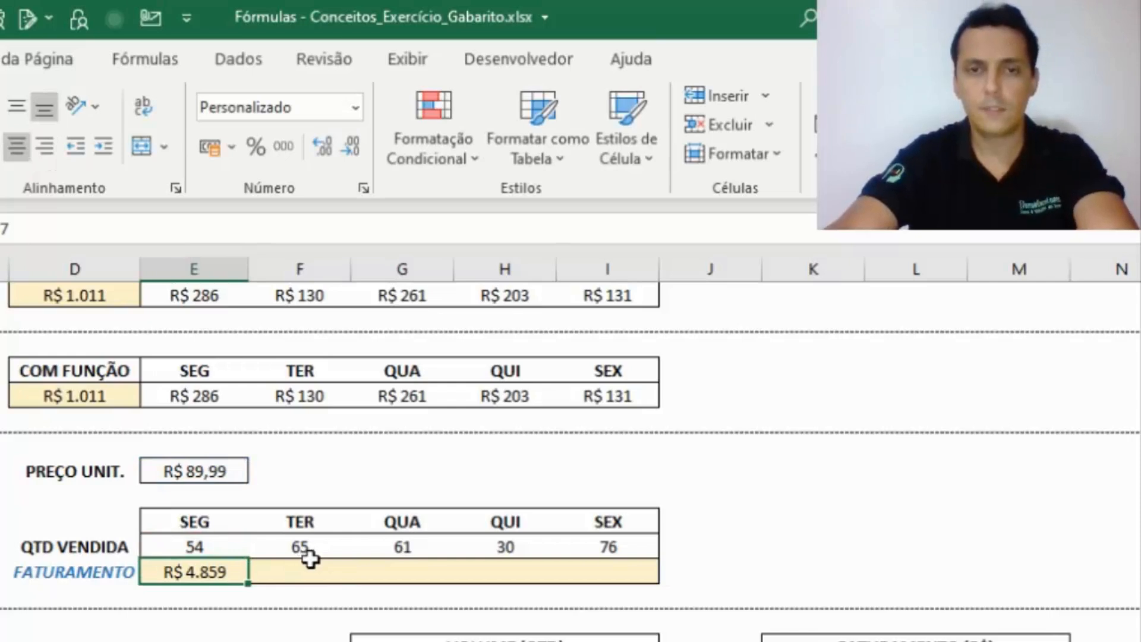
key(ctrl+c)
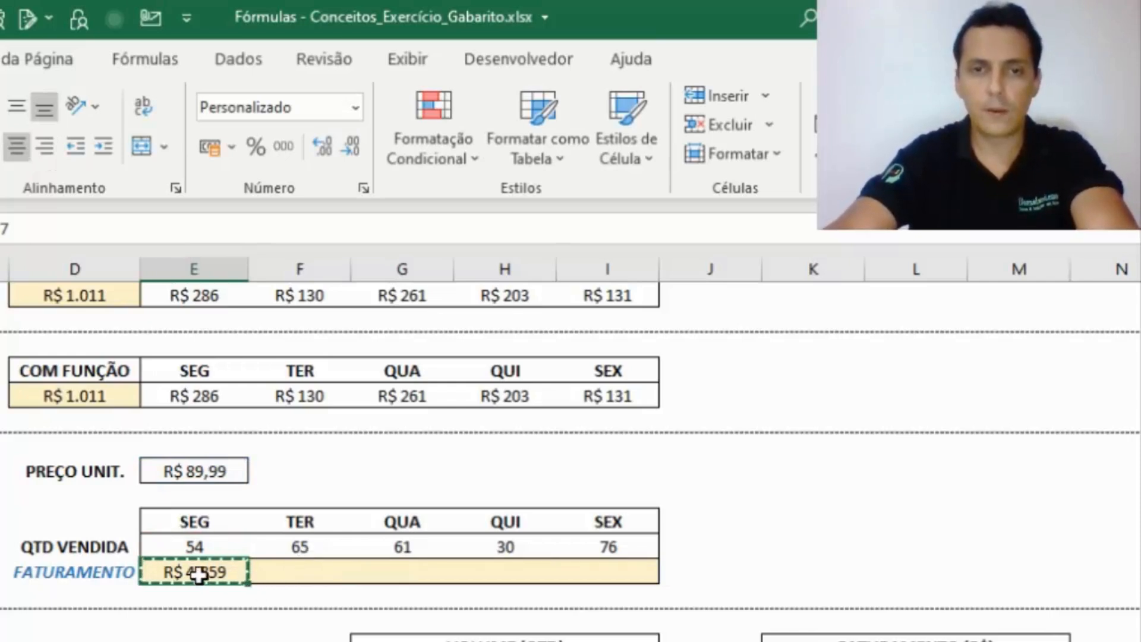
drag(310, 572, 619, 571)
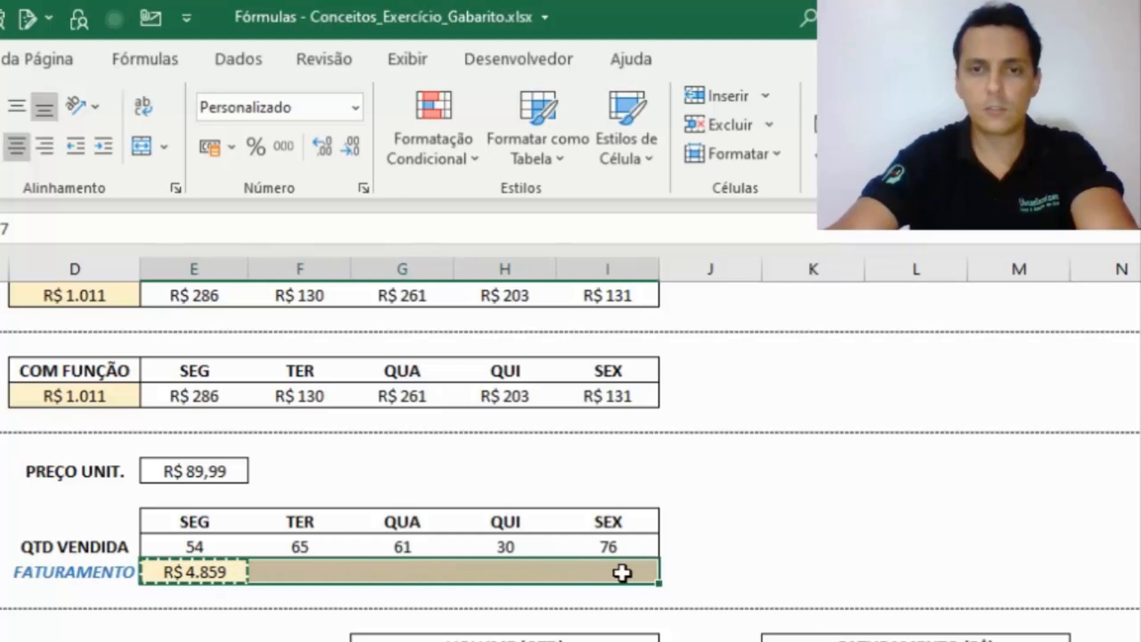
right_click(277, 570)
click(374, 380)
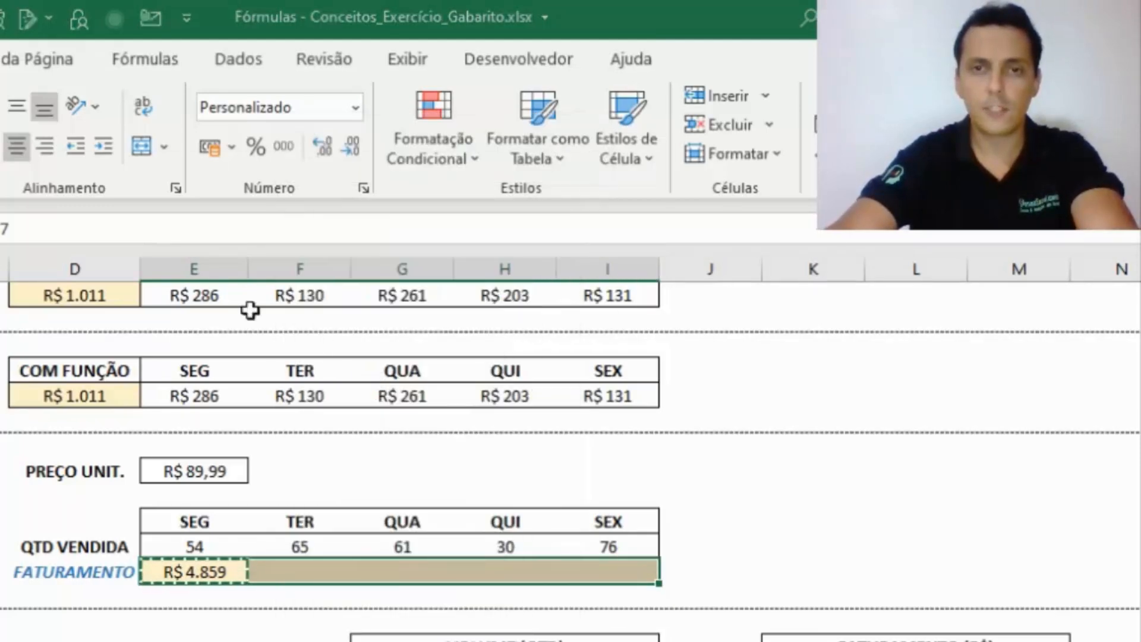
click(113, 262)
click(552, 540)
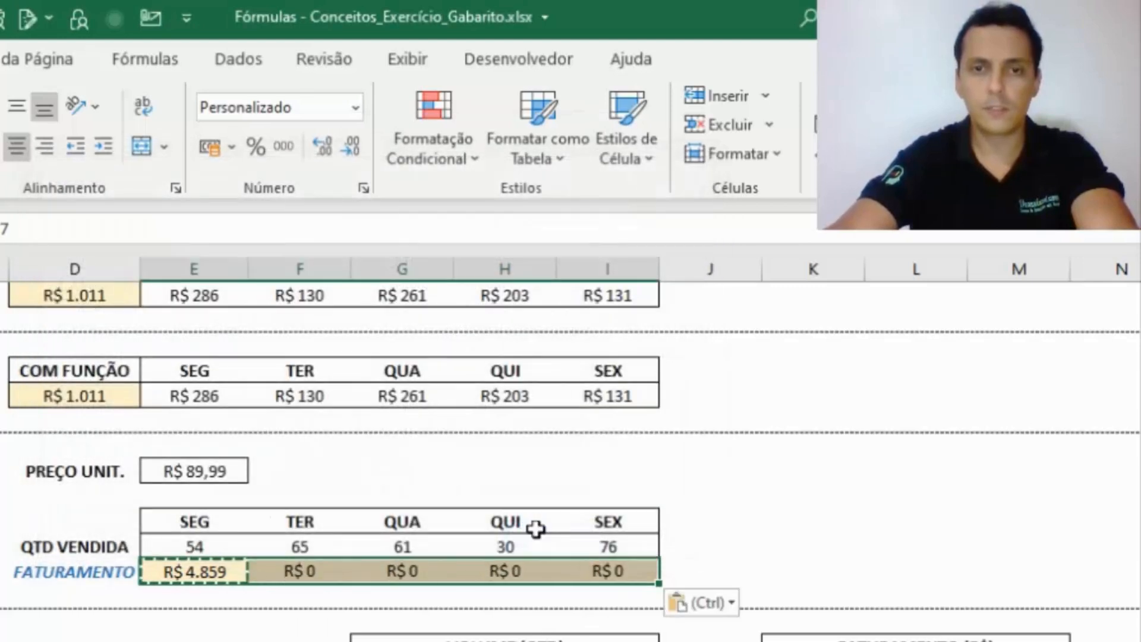
Step: Inspect the copied FATURAMENTO formulas in F18 to I18 to see which price and quantity cells each one references
click(312, 571)
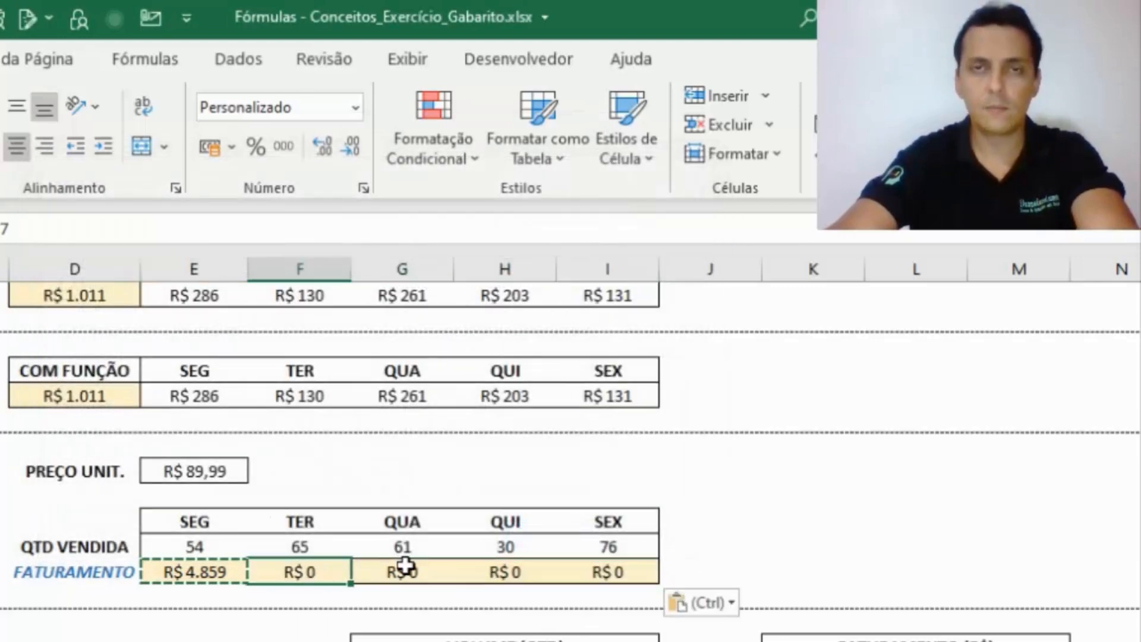
double_click(292, 569)
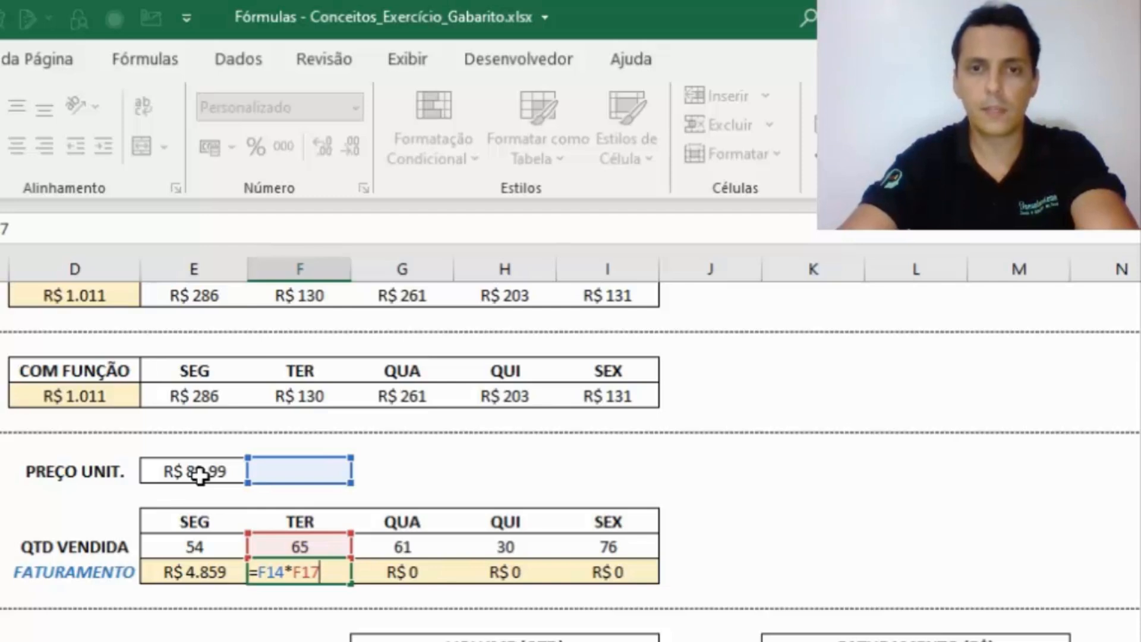
key(Tab)
key(F2)
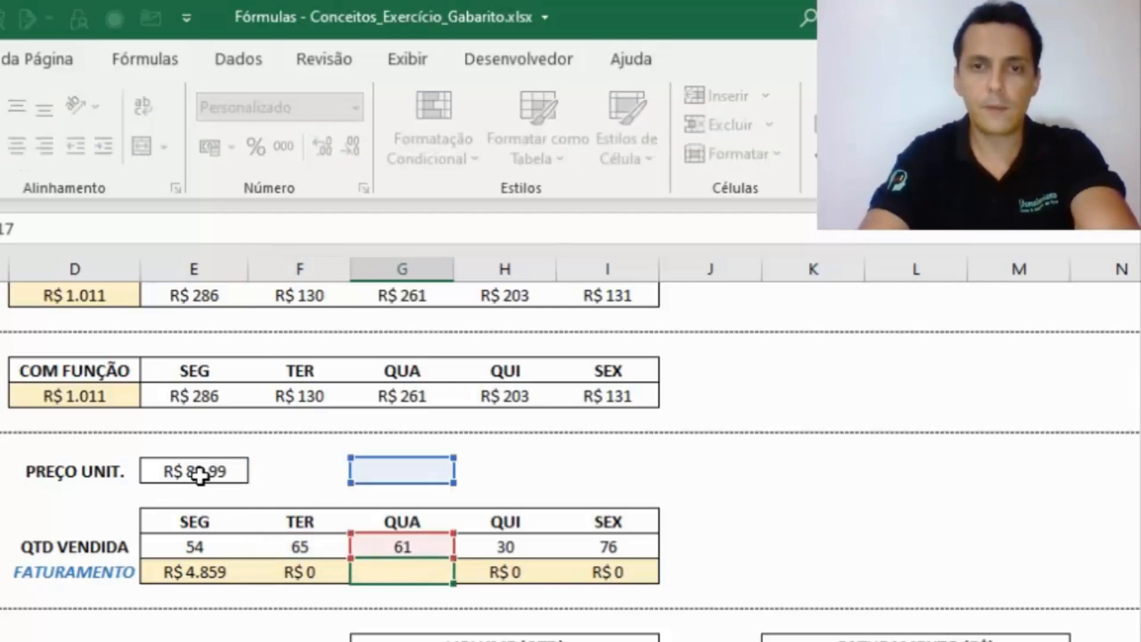
key(Tab)
key(F2)
key(Tab)
key(F2)
key(Escape)
key(Left)
key(Left)
key(Left)
key(shift+Right)
key(shift+Right)
key(shift+Right)
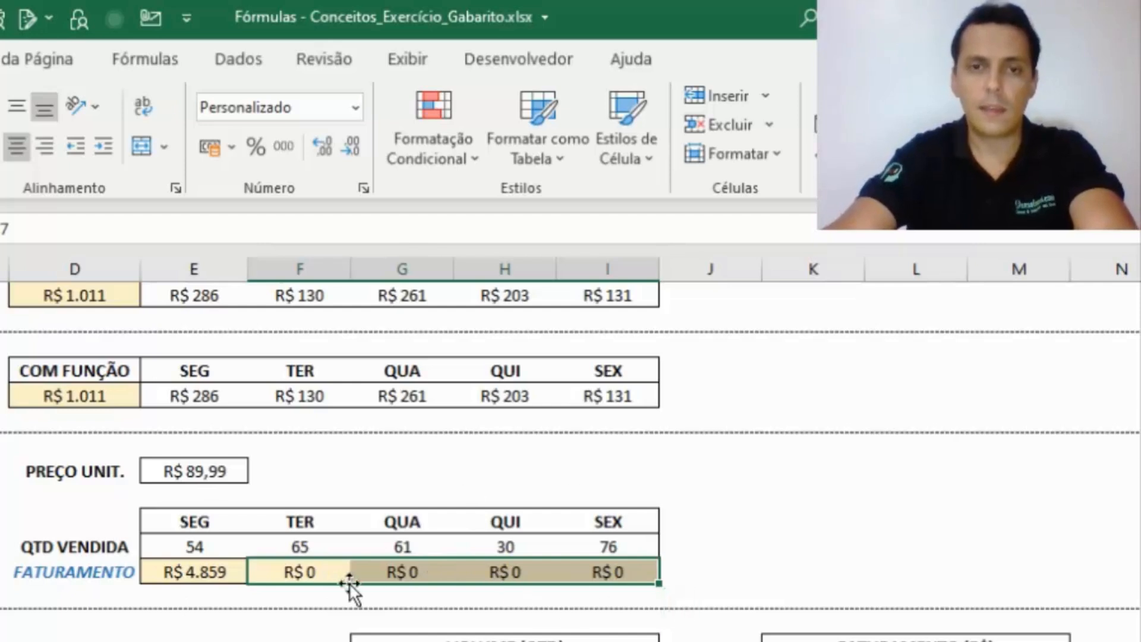
Step: Freeze the unit price reference in the SEG revenue formula so that E18 contains =$E$14*E17
click(200, 571)
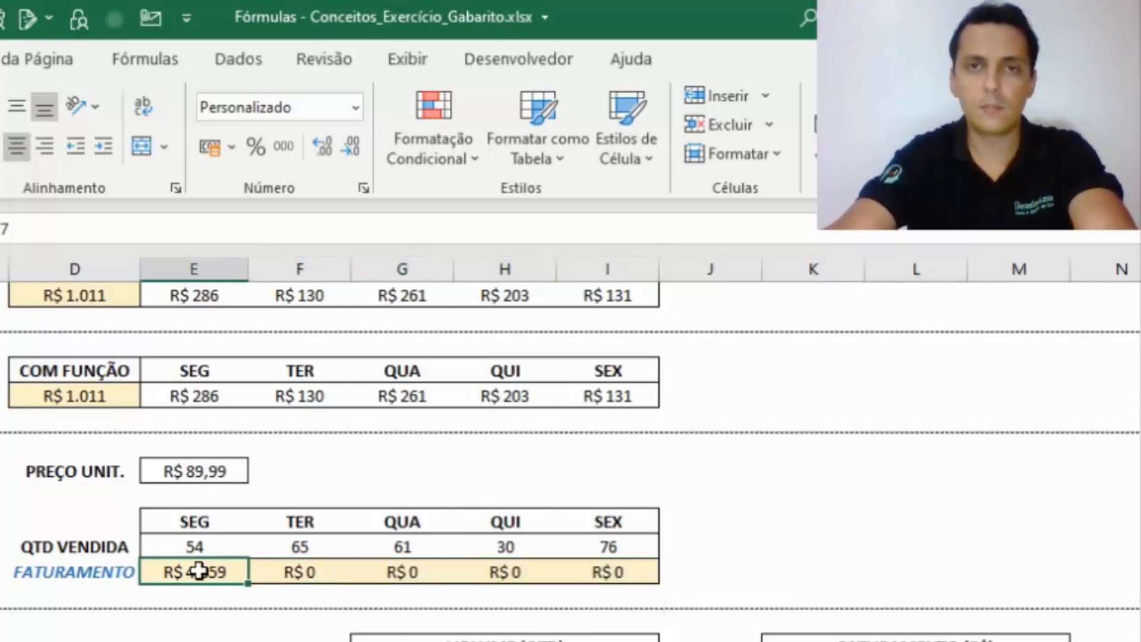
key(F2)
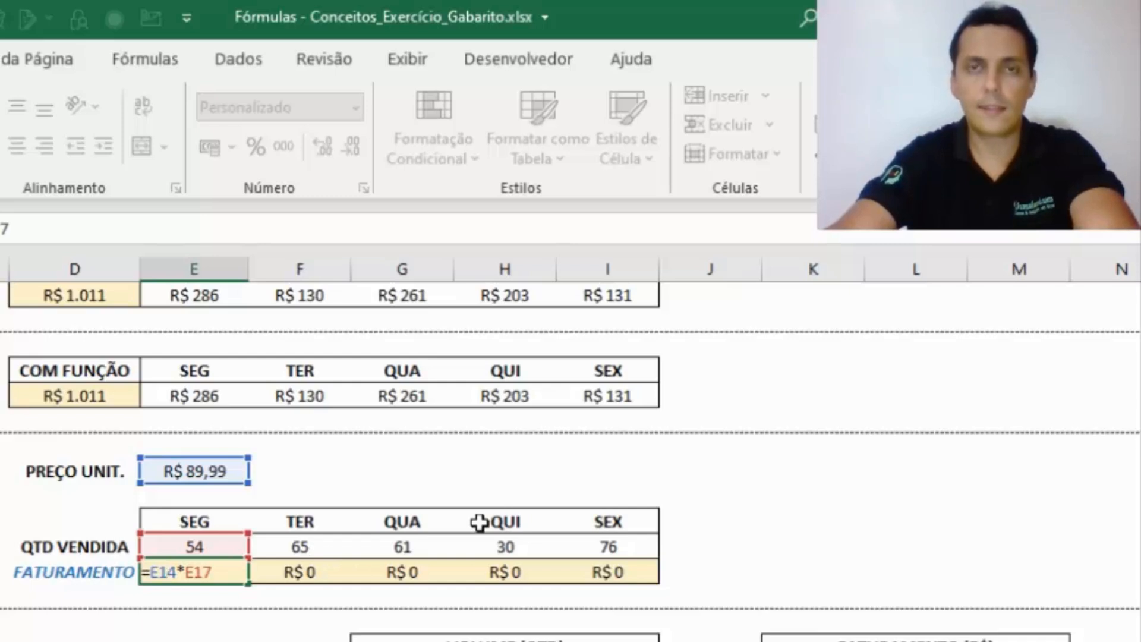
key(F4)
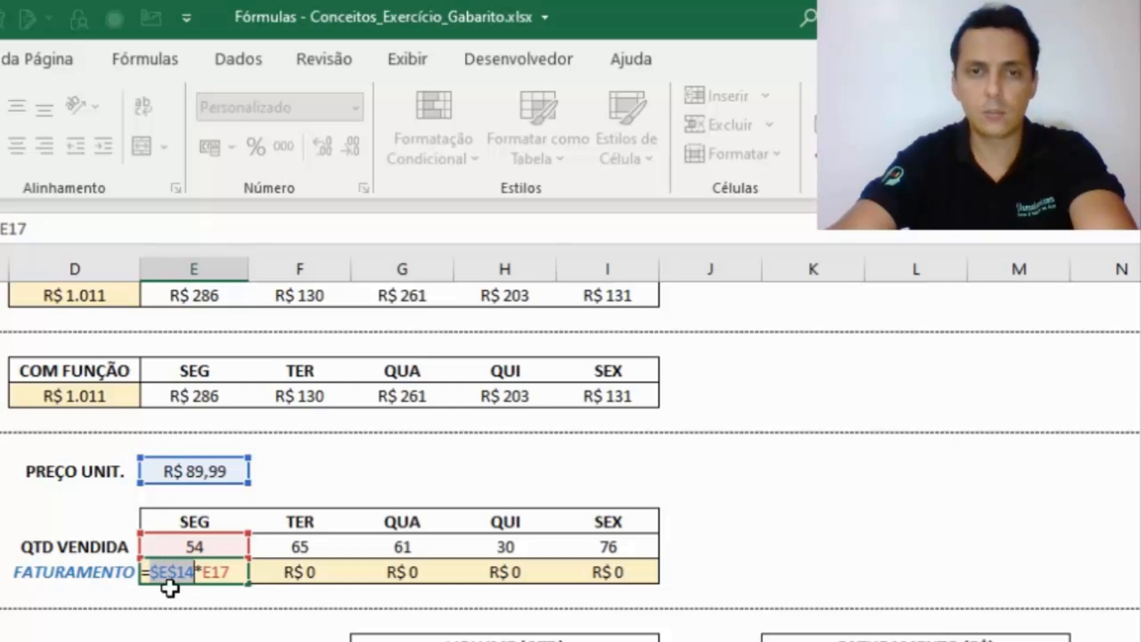
key(ctrl+Return)
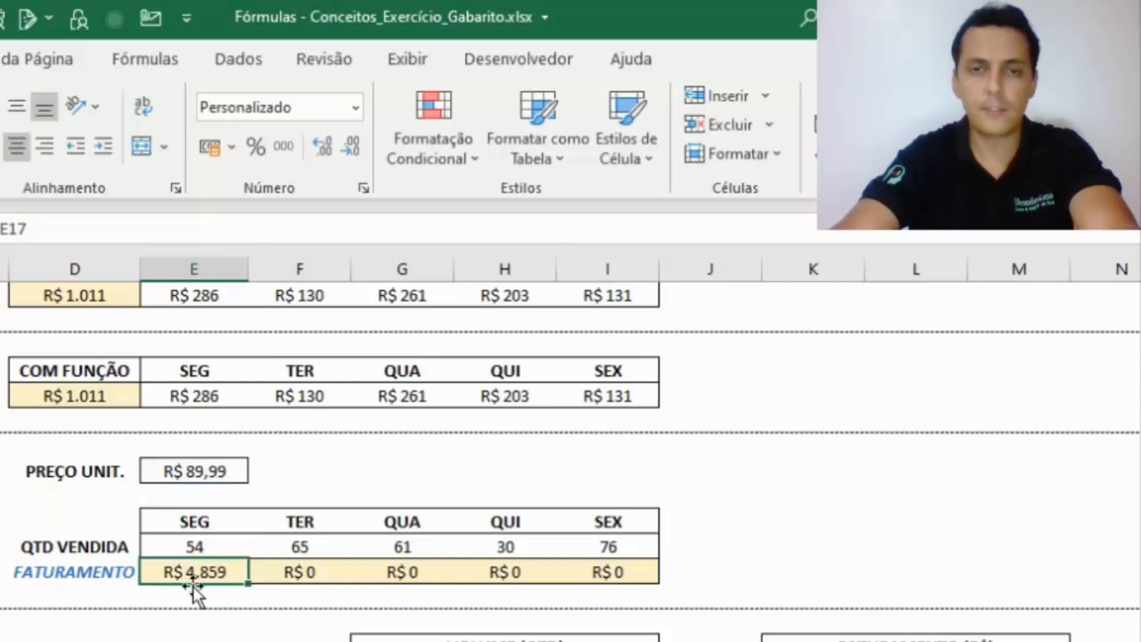
Step: Copy the E18 formula with its frozen price reference to the TER to SEX revenue cells, F18:I18
key(ctrl+c)
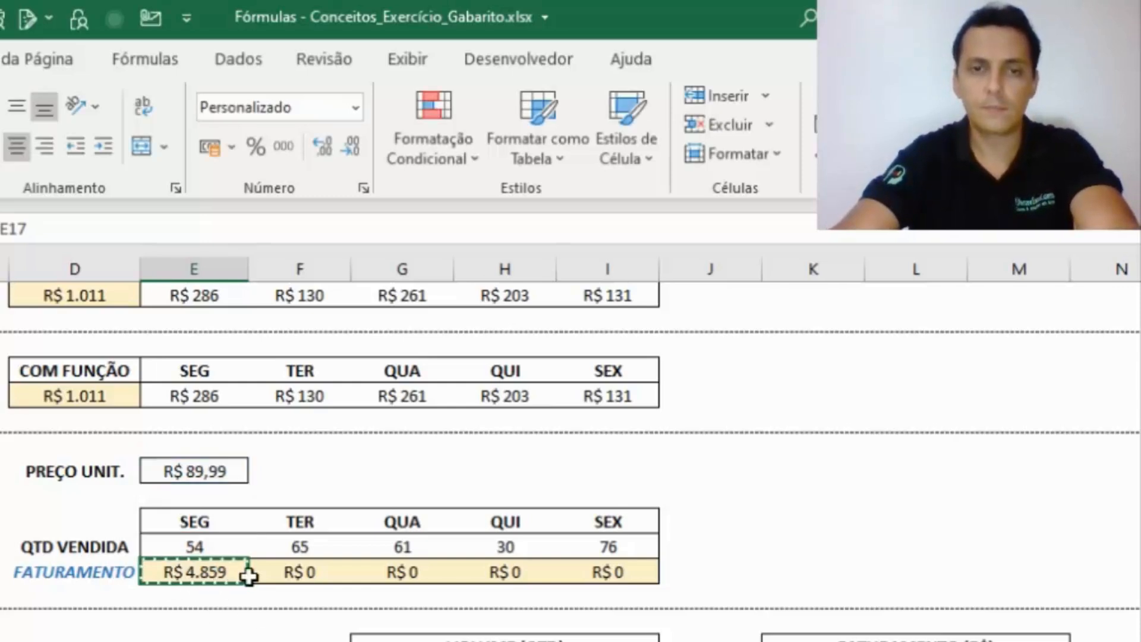
key(shift+Right)
key(shift+Right)
key(shift+Right)
key(shift+Right)
right_click(402, 569)
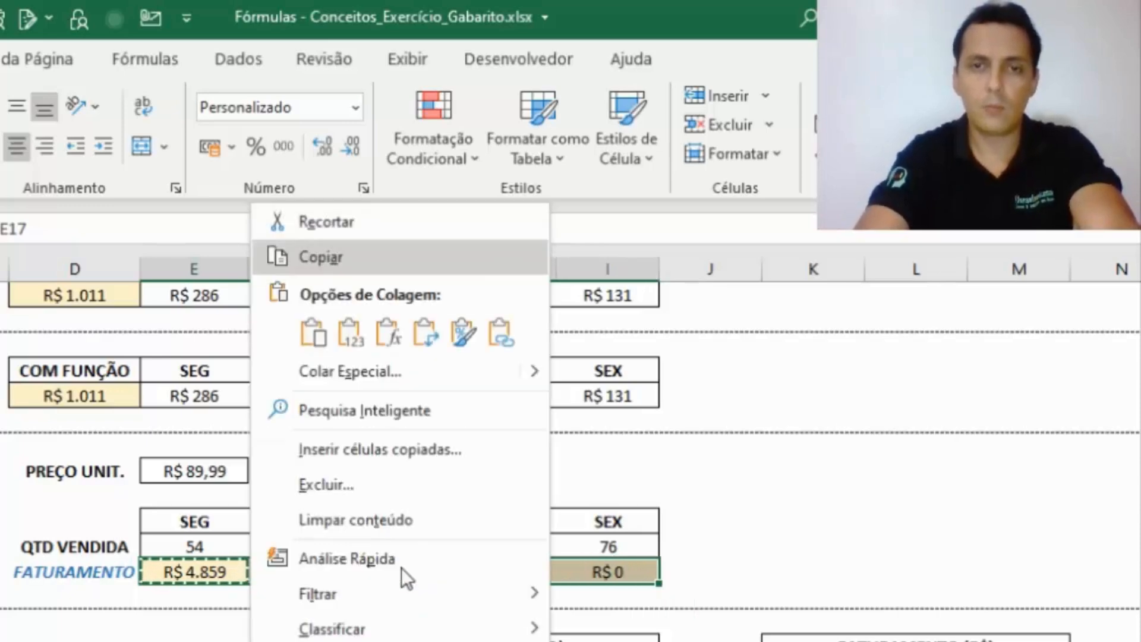
key(ctrl+v)
Step: Check the price and quantity references of the pasted formulas in F18 through I18
click(293, 571)
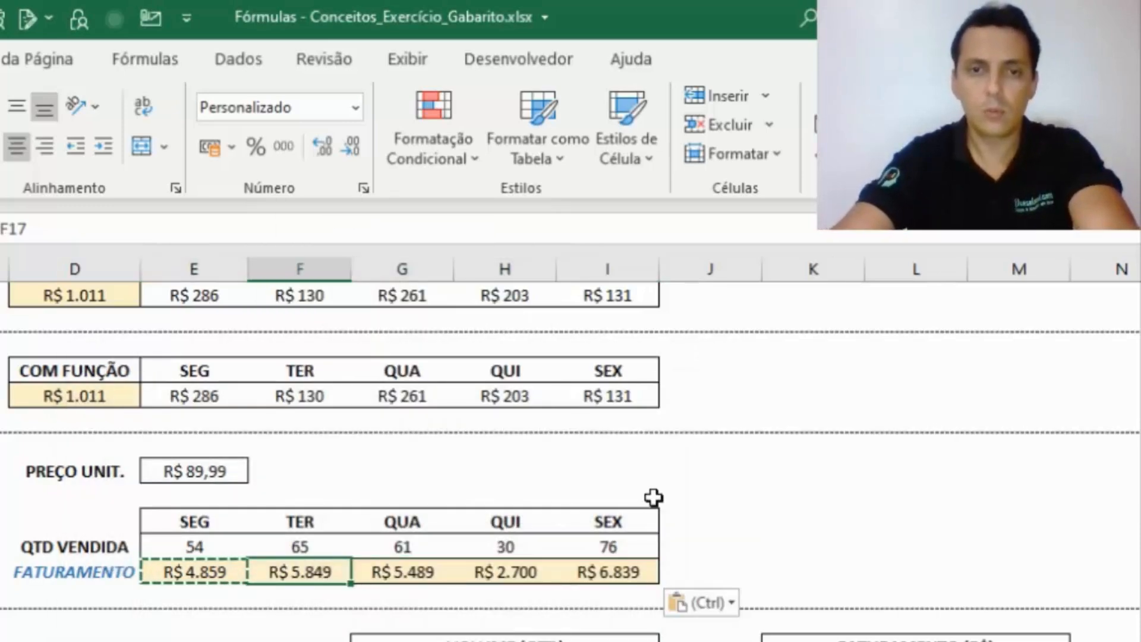
key(F2)
key(Tab)
key(F2)
key(Tab)
key(F2)
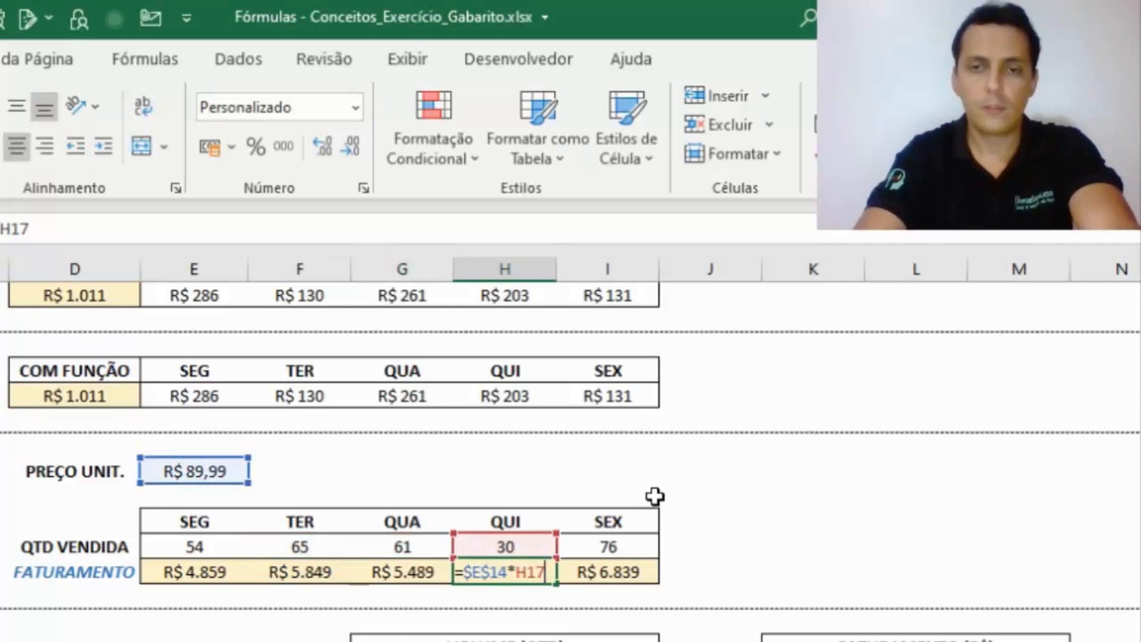
key(Tab)
key(F2)
key(Escape)
Step: Go through the whole FATURAMENTO row again from E18 to I18, comparing the fixed price reference with the shifting quantity reference
key(ctrl+Left)
key(F2)
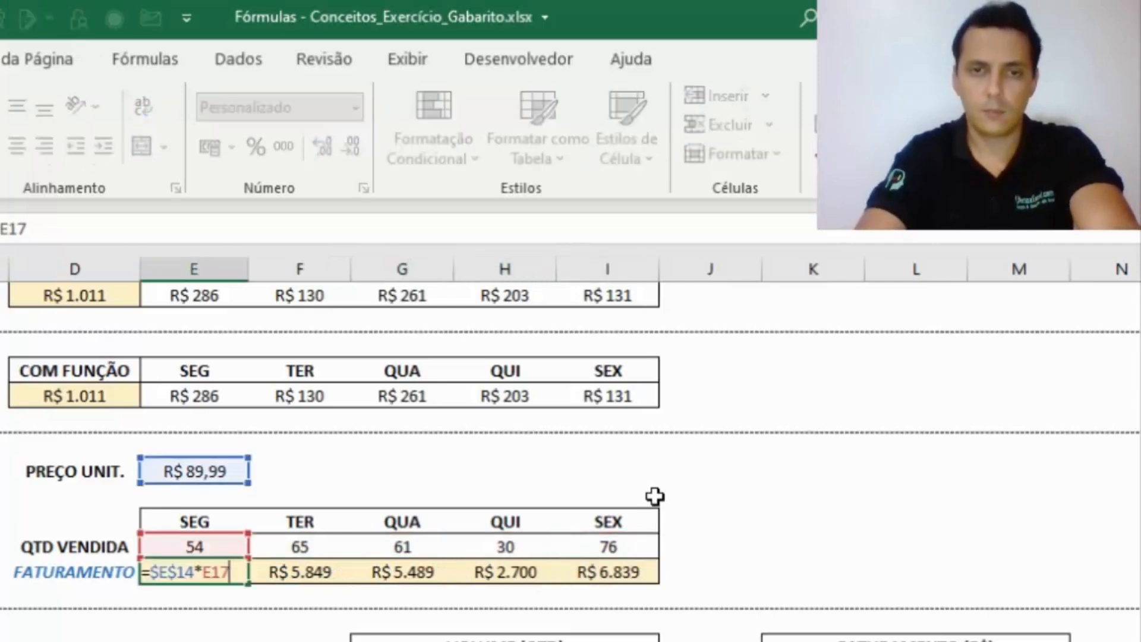
key(Tab)
key(F2)
key(Escape)
key(Tab)
key(F2)
key(Escape)
key(Tab)
key(F2)
key(Escape)
key(Tab)
key(F2)
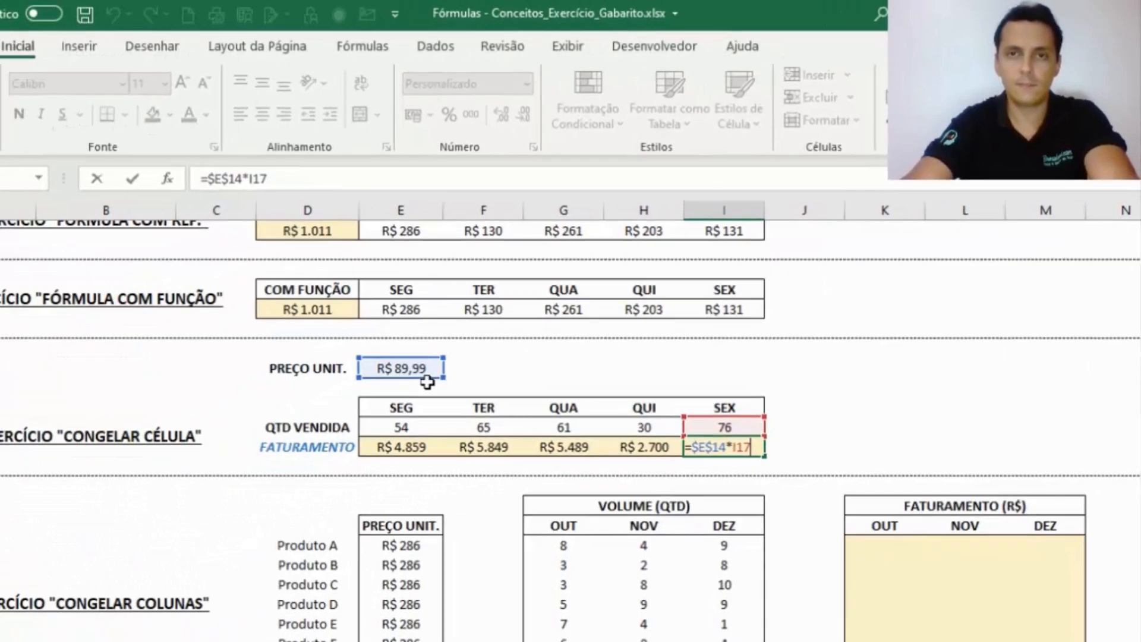
key(Escape)
Step: Examine the fifth exercise's products, unit prices in E23:E31 and the OUT to DEZ volumes starting at G23
scroll(908, 326, down, 3)
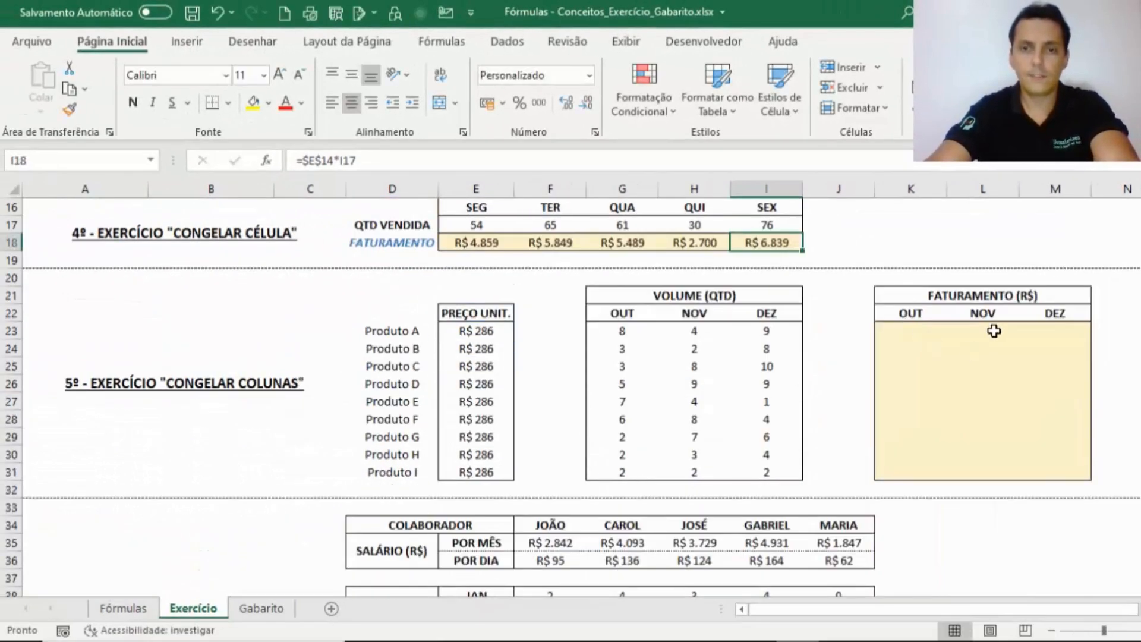
drag(492, 331, 487, 468)
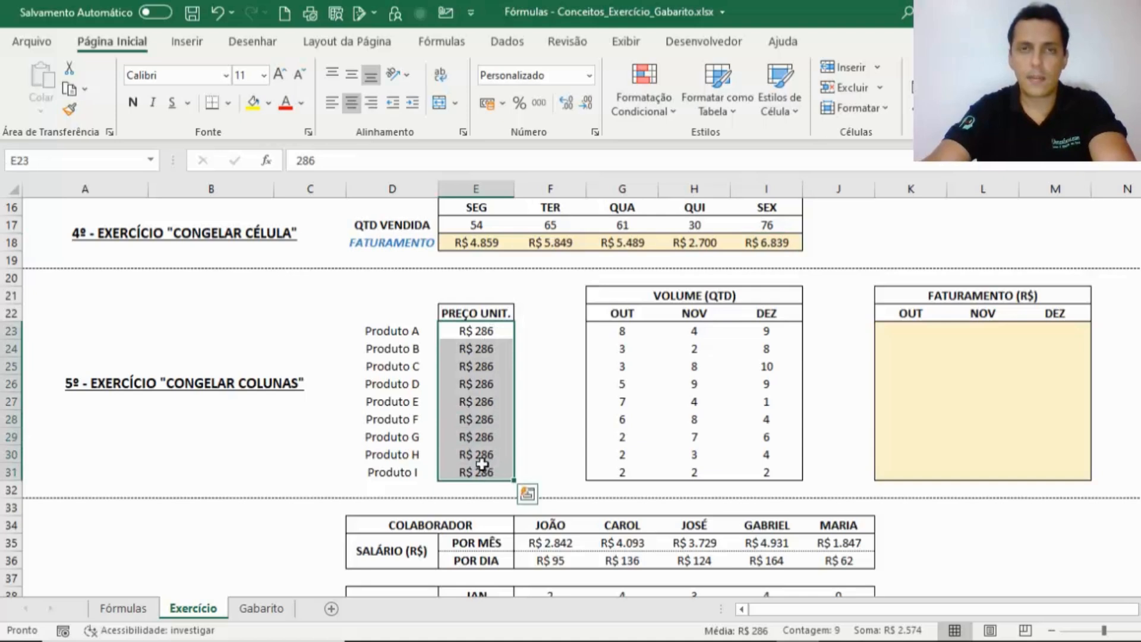
click(398, 330)
click(404, 466)
drag(479, 331, 479, 474)
click(645, 331)
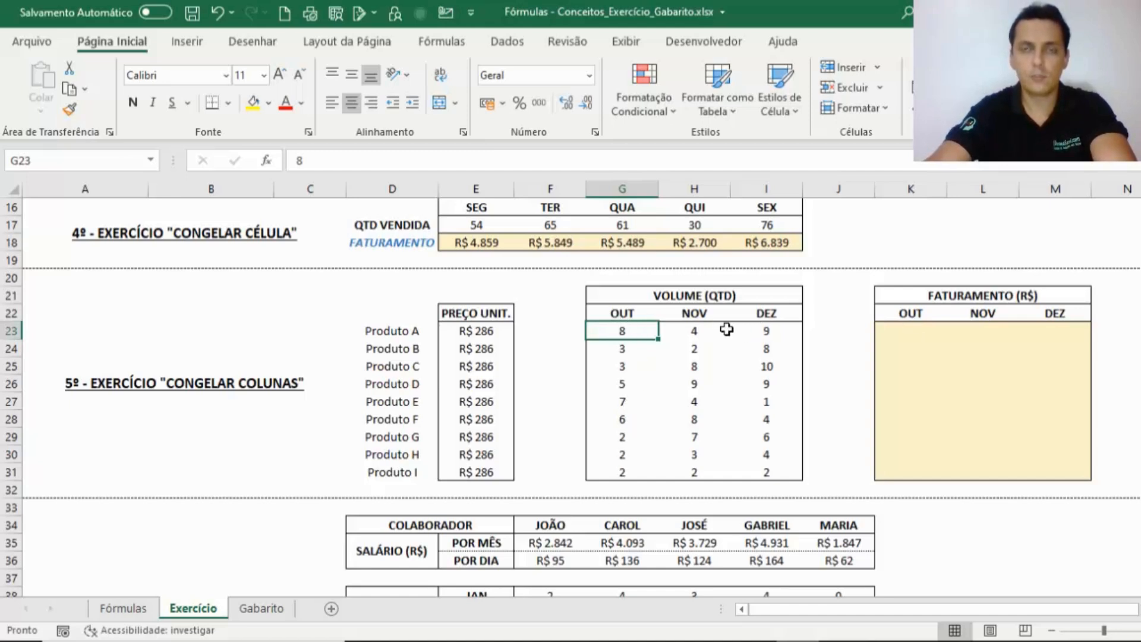
Step: Calculate Produto A's OUT revenue in K23 from its unit price and volume with the formula =E23*G23
click(921, 329)
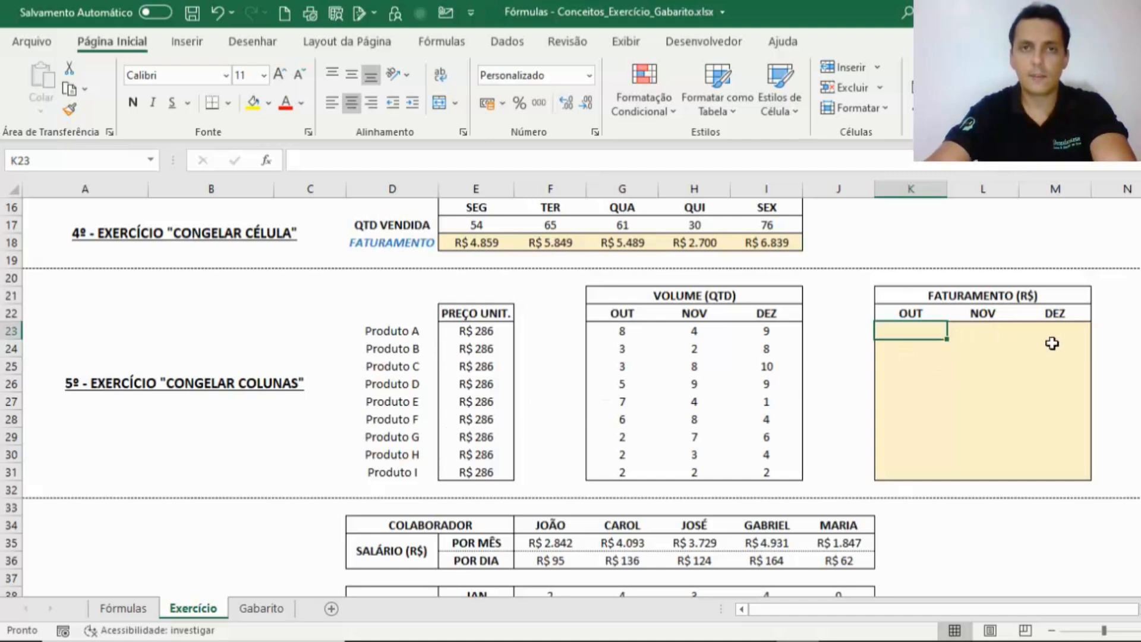
text(=)
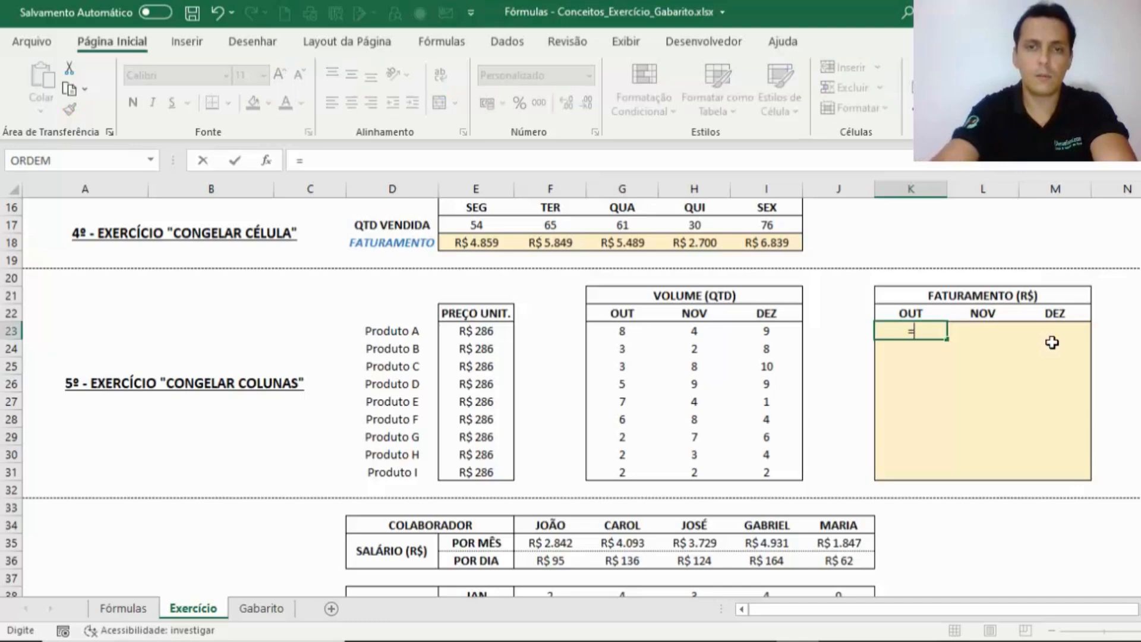
click(476, 331)
text(*)
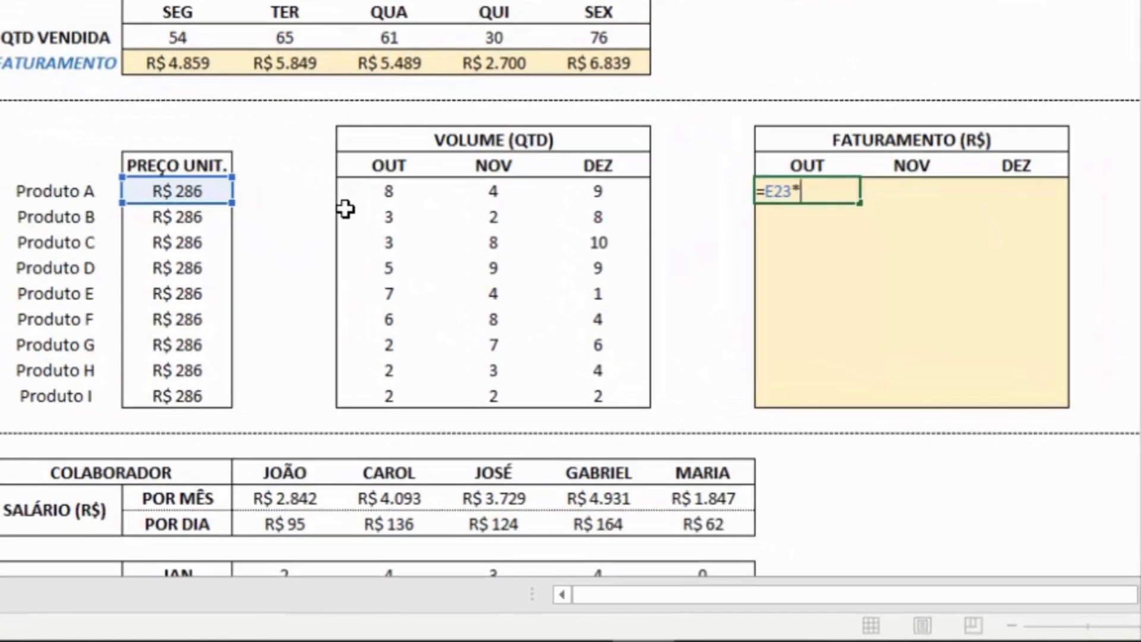
click(369, 194)
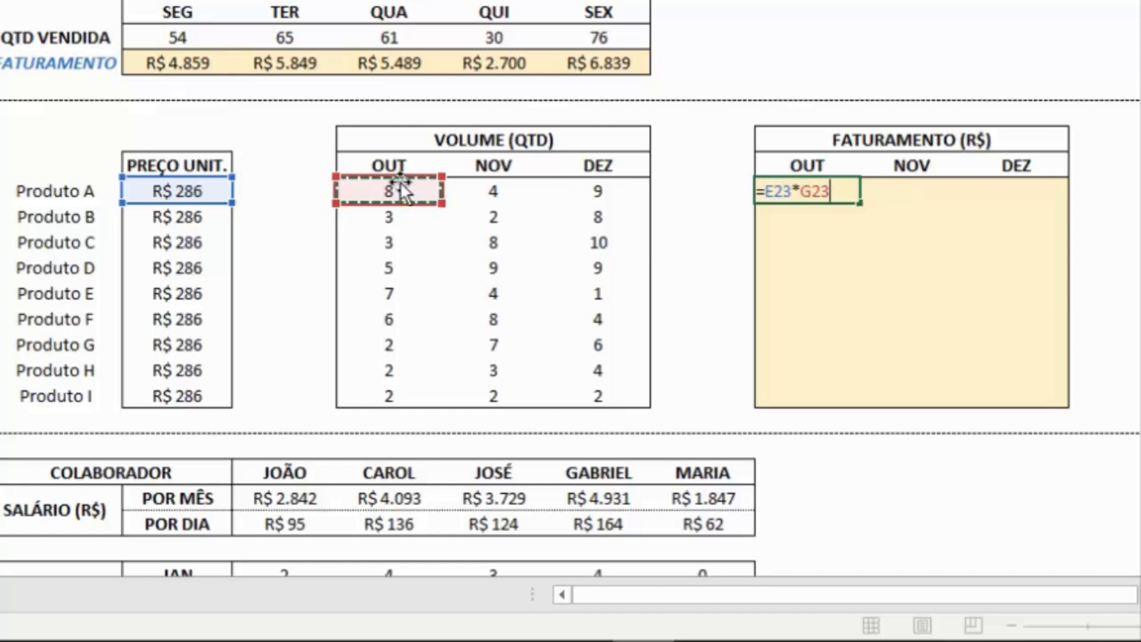
key(Return)
Step: Review K23's formula, copy it and paste it with Paste Special across the FATURAMENTO block K23:M31
key(Up)
key(F2)
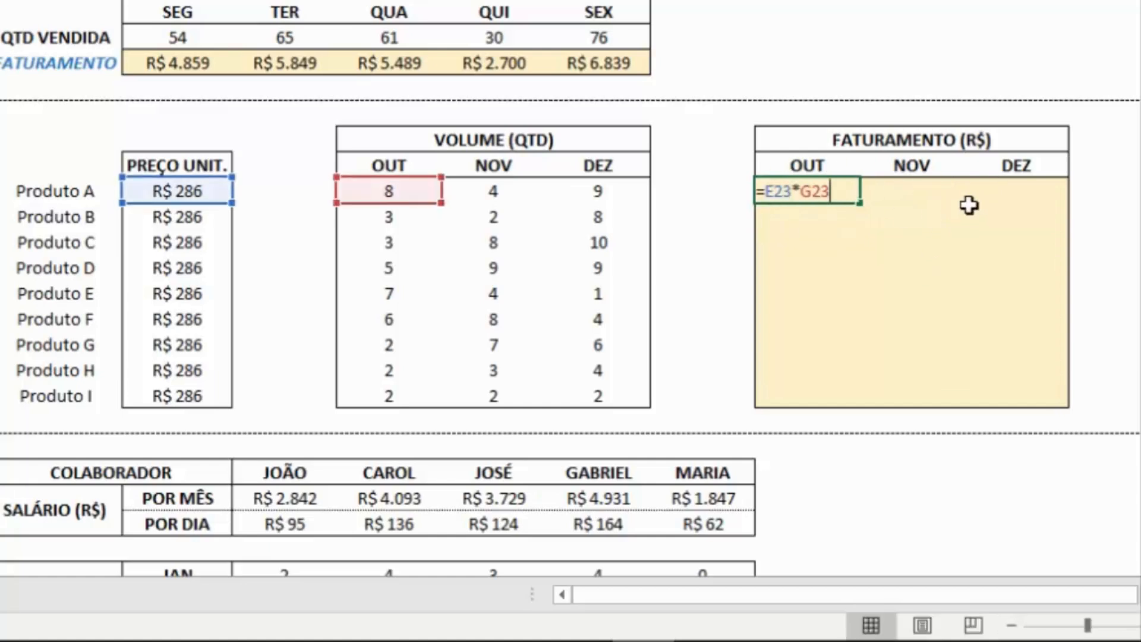
key(Escape)
key(ctrl+c)
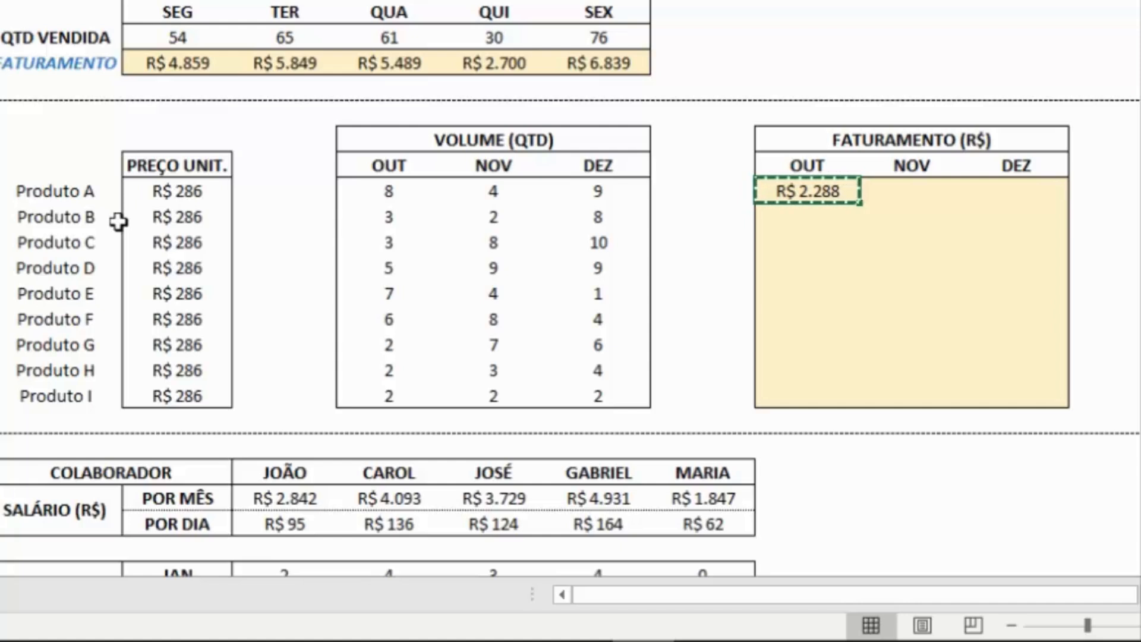
key(shift+Right)
key(shift+Right)
key(shift+Down)
key(shift+Down)
key(shift+Down)
key(shift+Down)
key(shift+Down)
key(shift+Down)
key(shift+Down)
key(shift+Down)
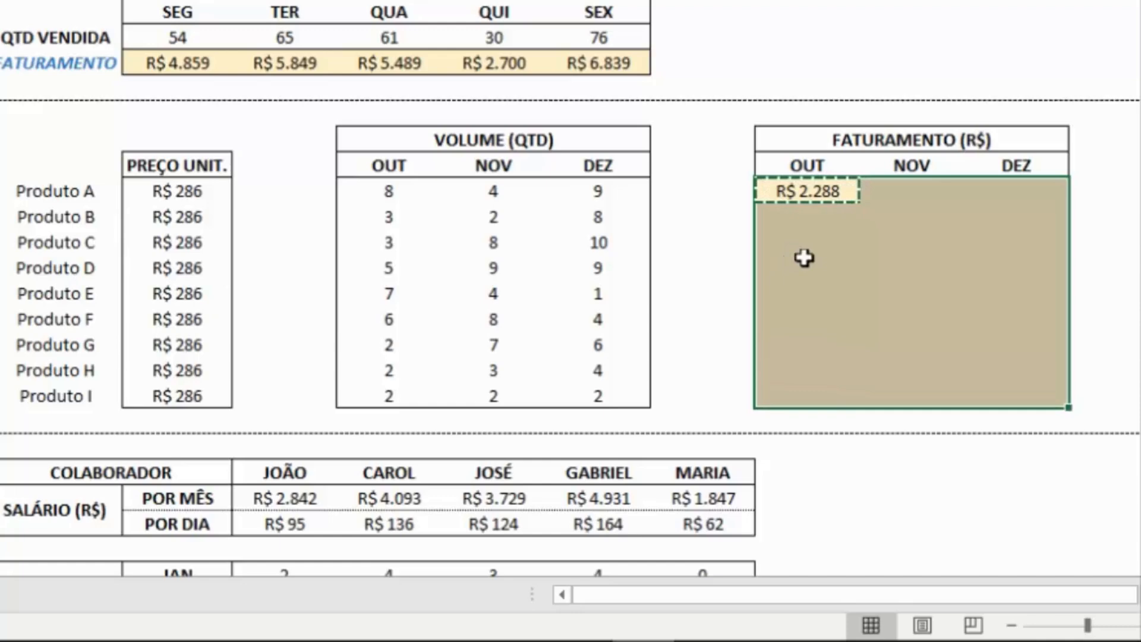
right_click(869, 253)
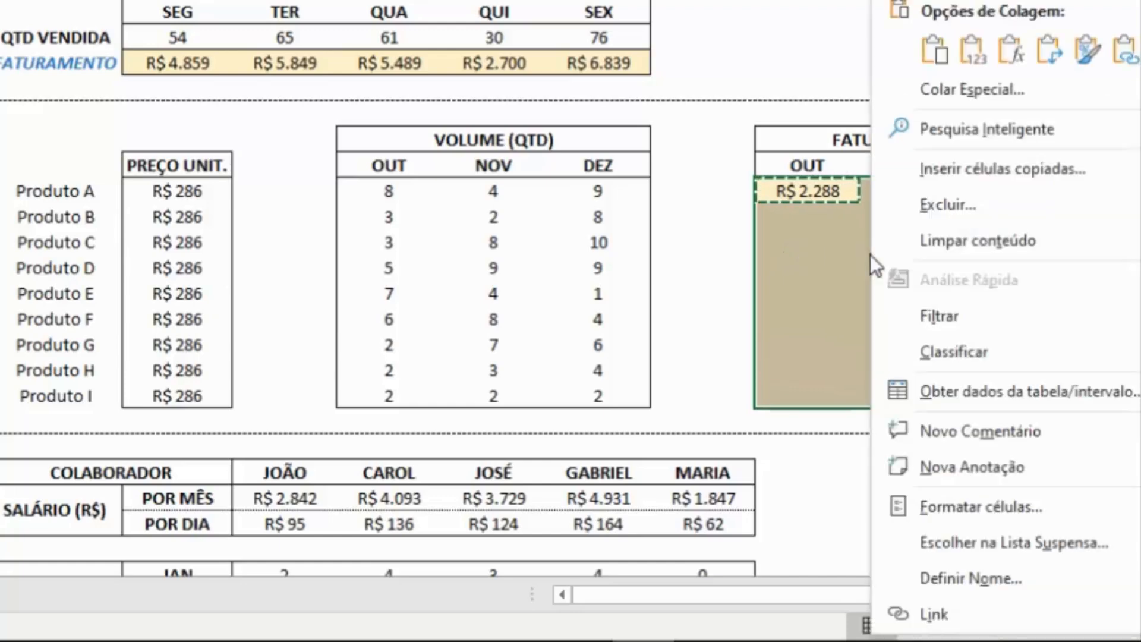
click(974, 95)
click(1063, 254)
Step: Inspect the cell references of the pasted NOV revenue formulas from L23 down to L27
click(889, 191)
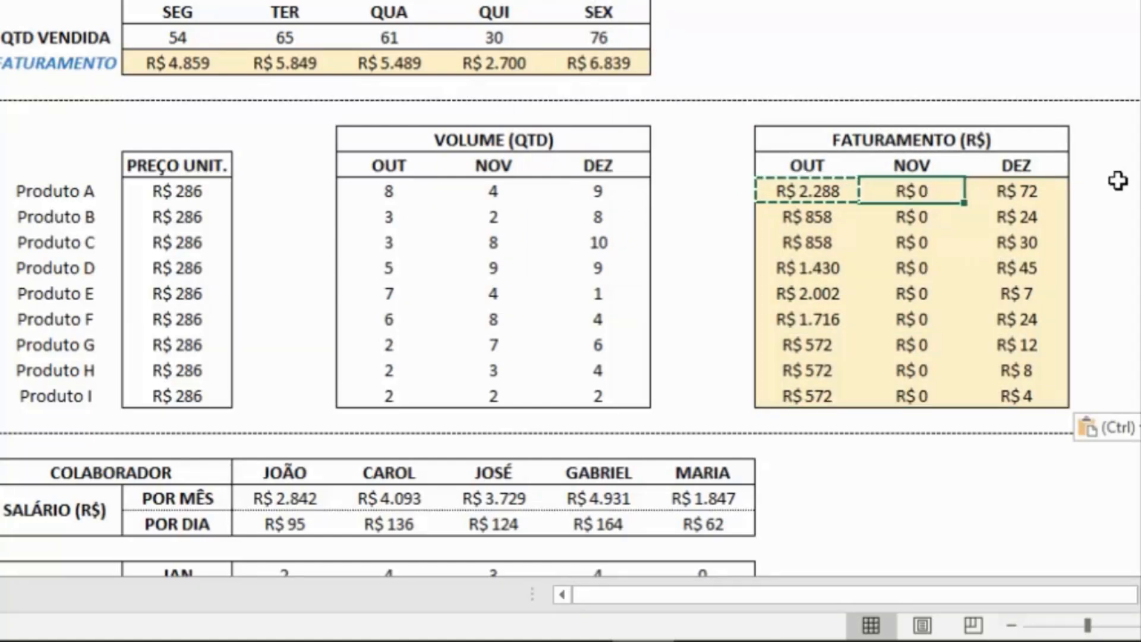
key(F2)
key(Return)
key(F2)
key(Return)
key(F2)
key(Return)
key(F2)
key(Return)
key(F2)
key(Escape)
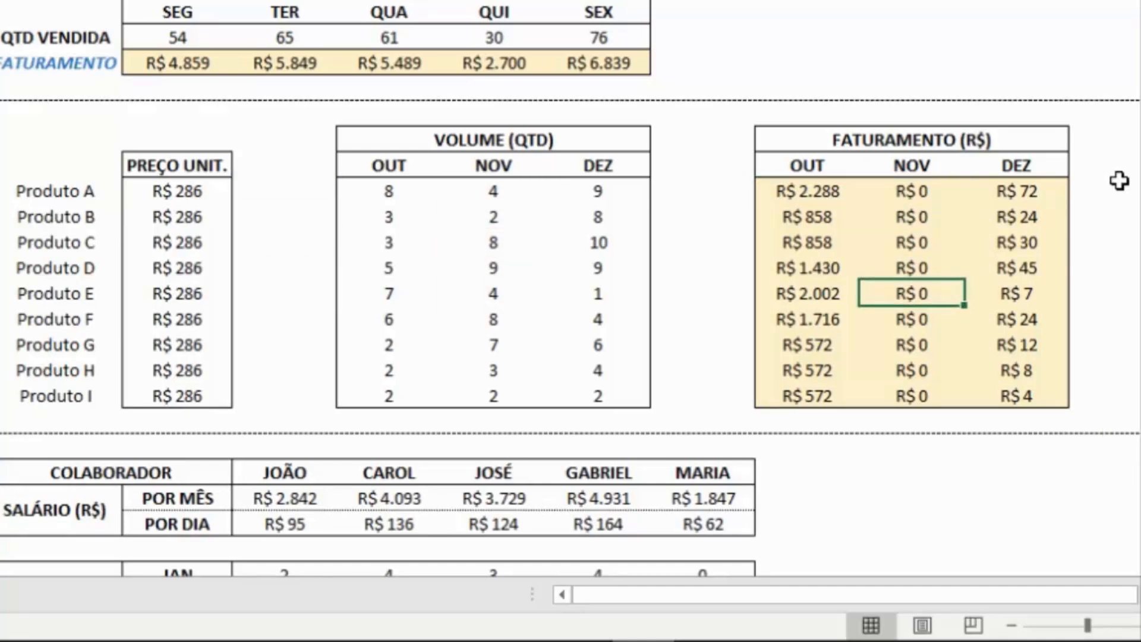
Step: Return to Produto A's NOV formula in L23 and compare its price reference with its volume reference
scroll(1120, 180, up, 1)
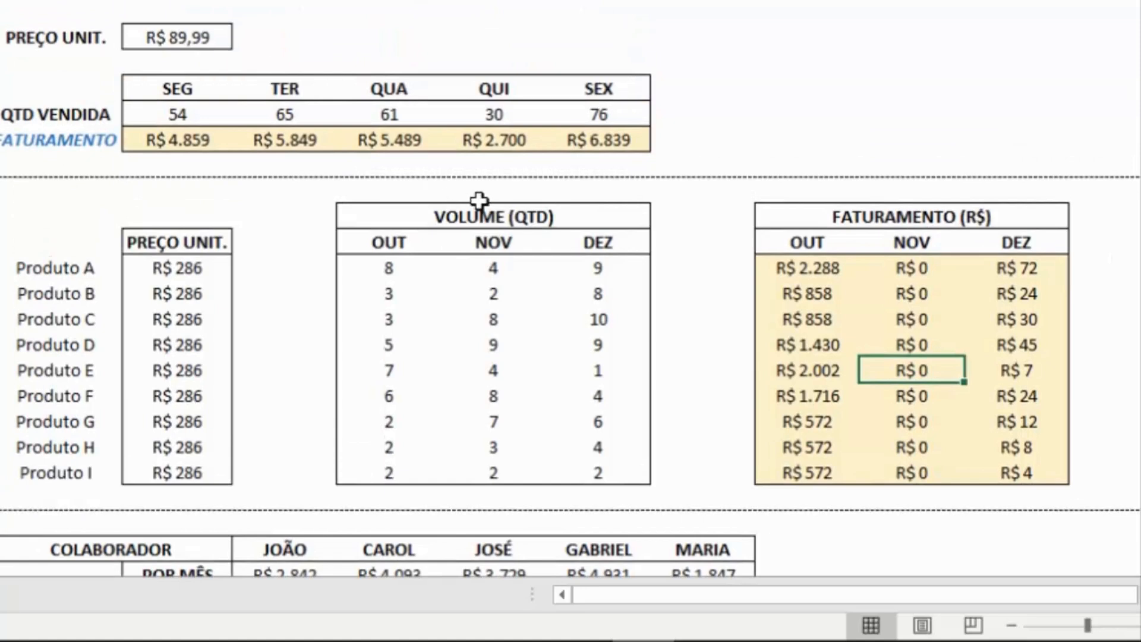
key(Up)
key(Up)
key(Up)
key(Up)
key(Left)
key(Right)
key(F2)
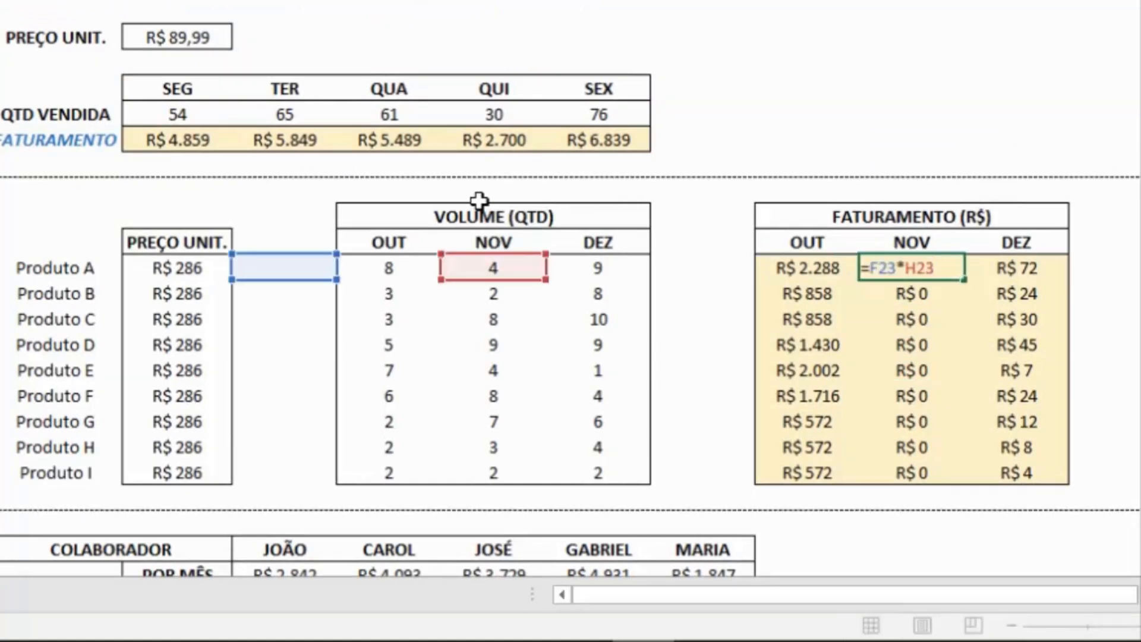
key(Escape)
Step: Go to the DEZ revenue column and check which price and volume cells its formulas reference
key(ctrl+Down)
key(Right)
key(Up)
key(Up)
key(Up)
key(Up)
key(Up)
key(Up)
key(Up)
key(Up)
key(Down)
key(Down)
key(F2)
key(F2)
key(Return)
key(F2)
key(Return)
key(F2)
key(Return)
Step: Freeze only the price column in Produto A's OUT revenue, making K23's formula =$E23*G23
click(833, 274)
key(F2)
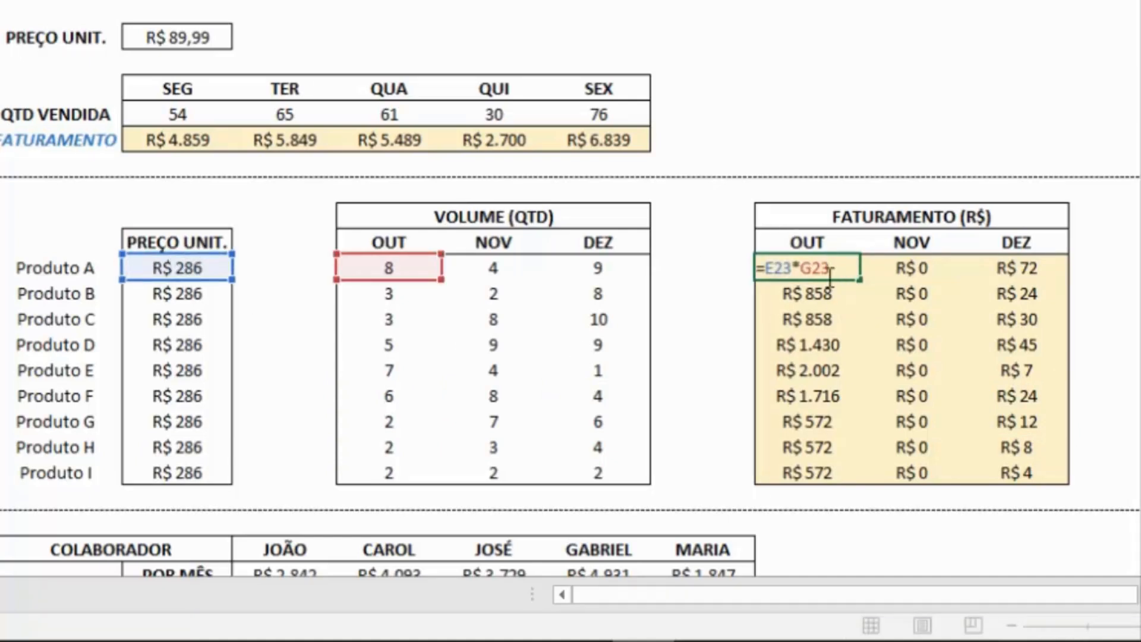
click(781, 267)
key(F4)
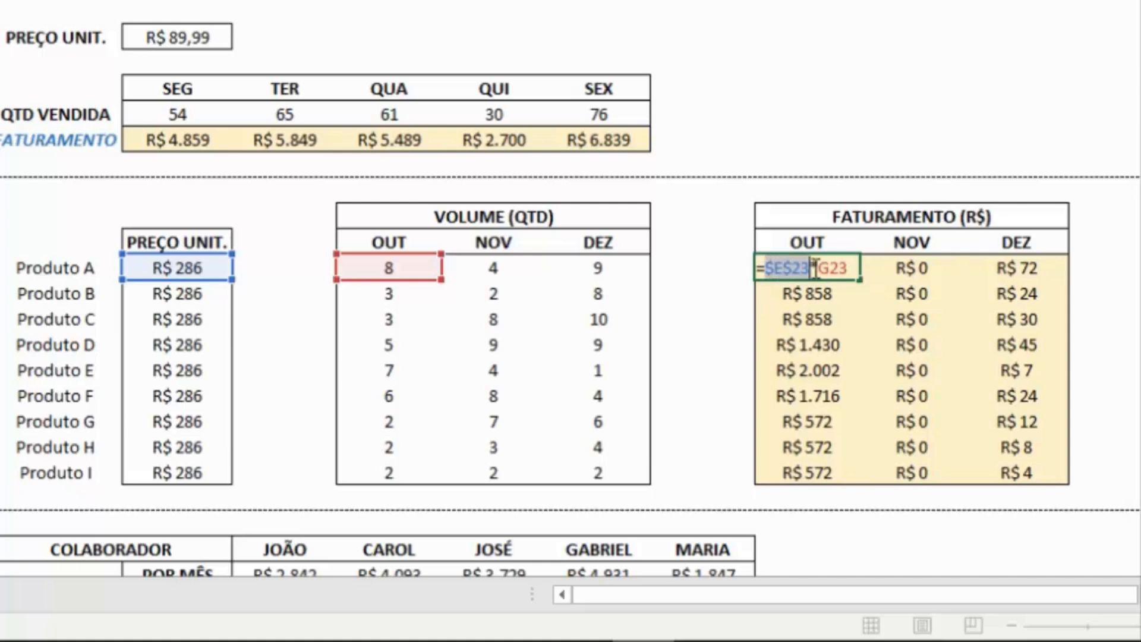
key(F4)
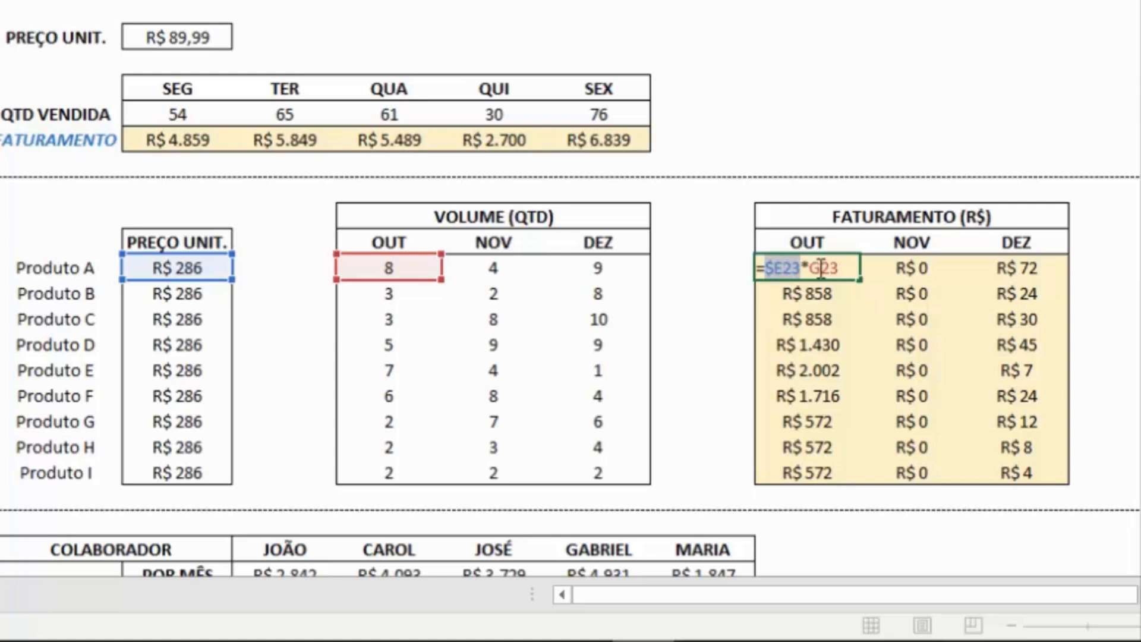
click(771, 269)
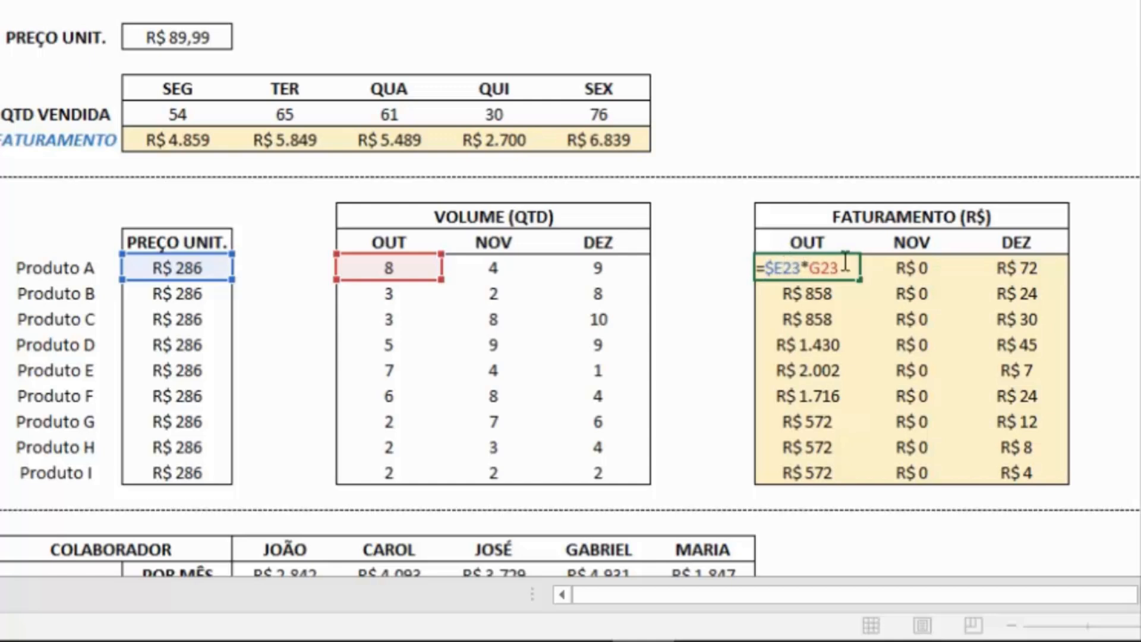
key(Return)
Step: Copy K23's frozen-column formula and paste it with Paste Special across K23:M31
key(Up)
key(ctrl+c)
drag(808, 268, 1019, 474)
right_click(902, 327)
click(999, 88)
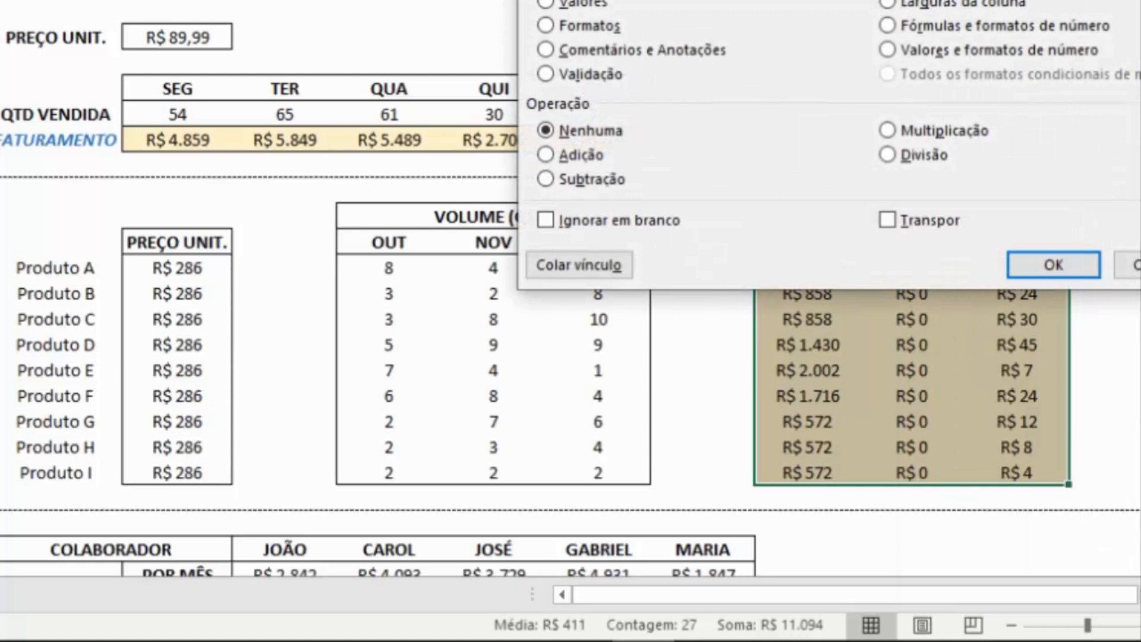
click(1067, 267)
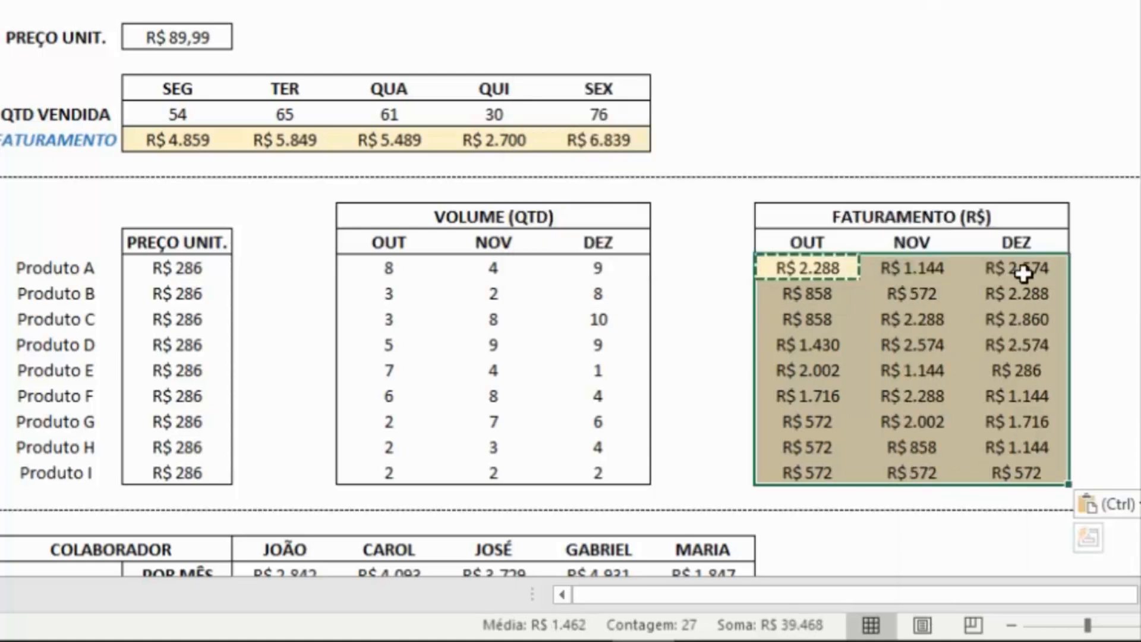
Step: Verify the price and volume references of the pasted formulas in M26 through M29 and in K28
click(916, 264)
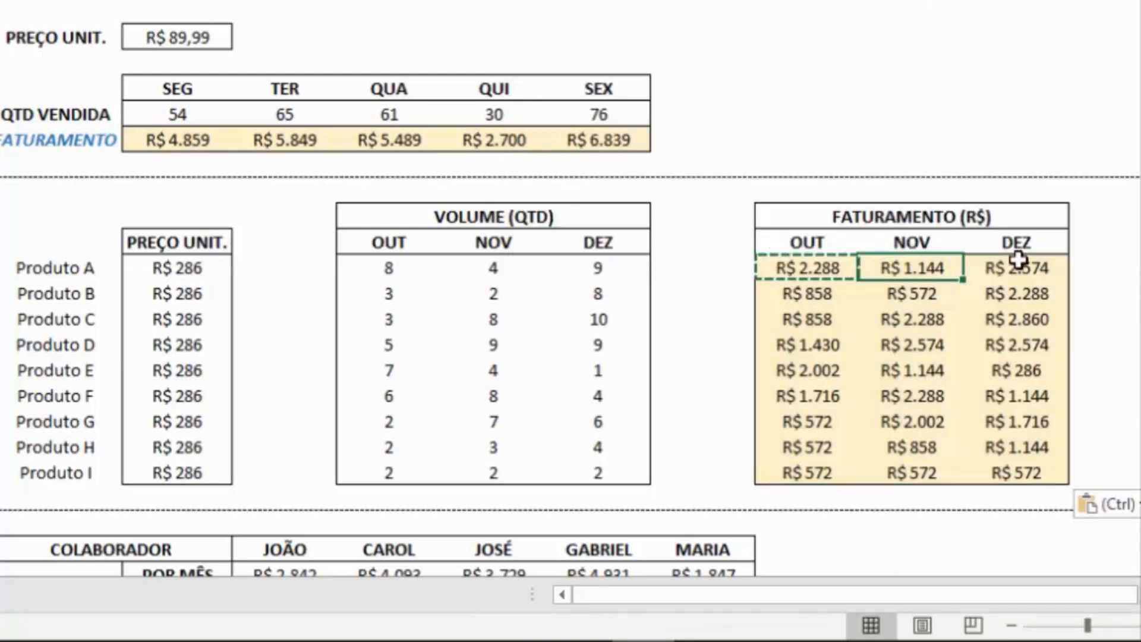
key(Down)
key(Down)
key(Down)
key(Right)
key(F2)
key(Return)
key(F2)
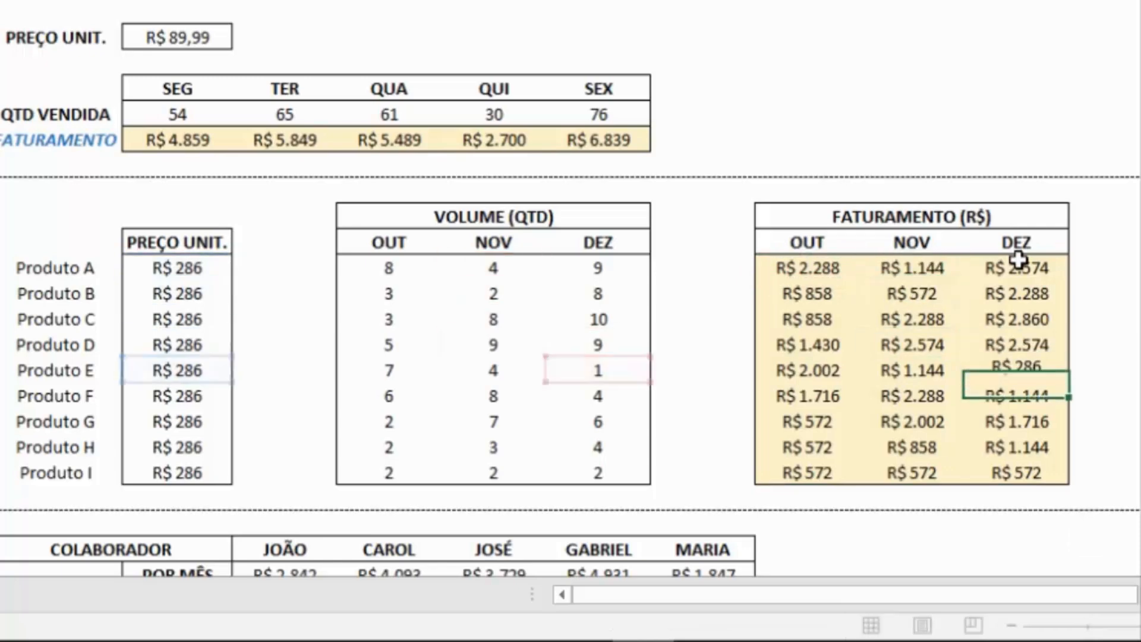
key(Return)
key(F2)
key(Return)
key(F2)
key(Escape)
key(Left)
key(Left)
key(Up)
key(F2)
key(Escape)
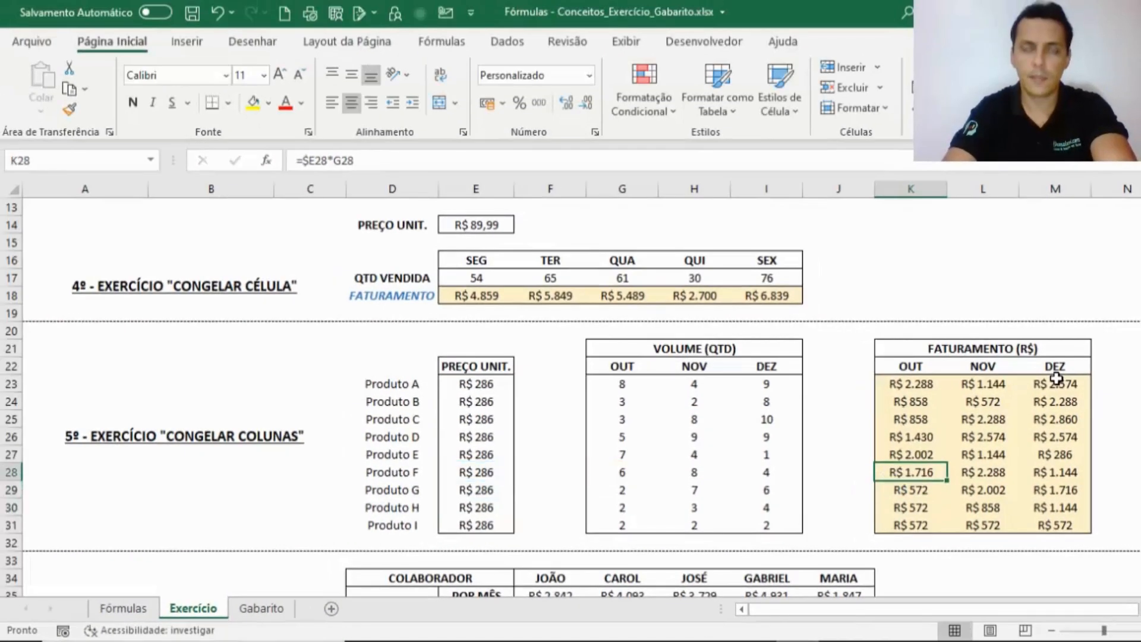
Step: Examine the sixth exercise's salary rows, the JAN to MAR absences in rows 38 to 40 and the empty DESCONTO block
scroll(1055, 378, down, 5)
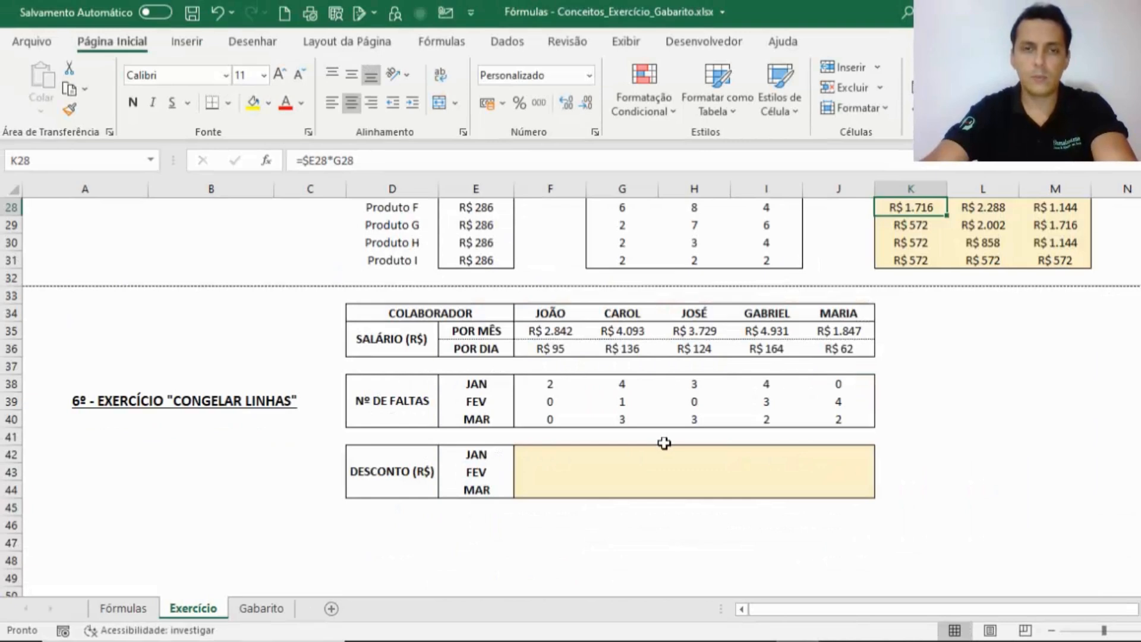
click(416, 343)
click(480, 329)
click(572, 326)
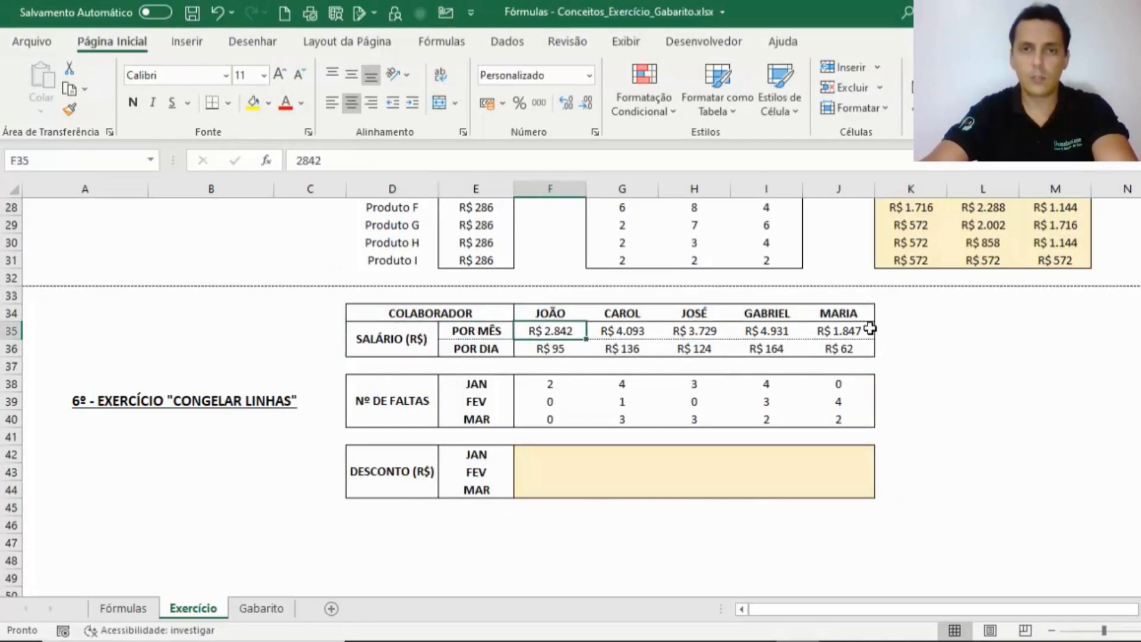
click(395, 402)
click(498, 398)
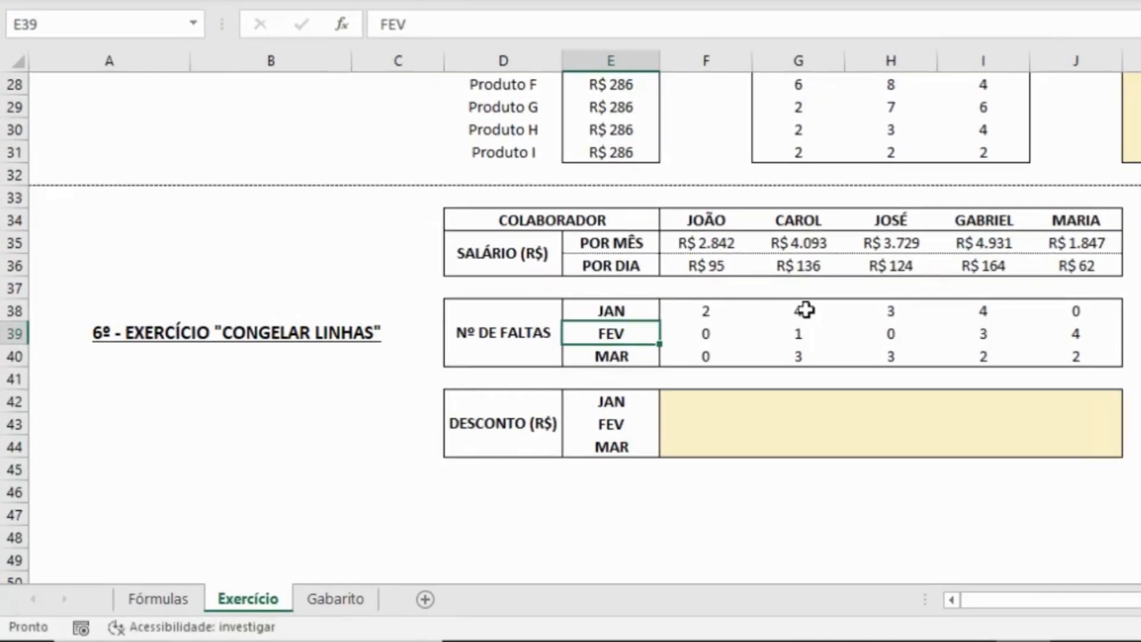
drag(805, 310, 805, 351)
drag(983, 310, 985, 356)
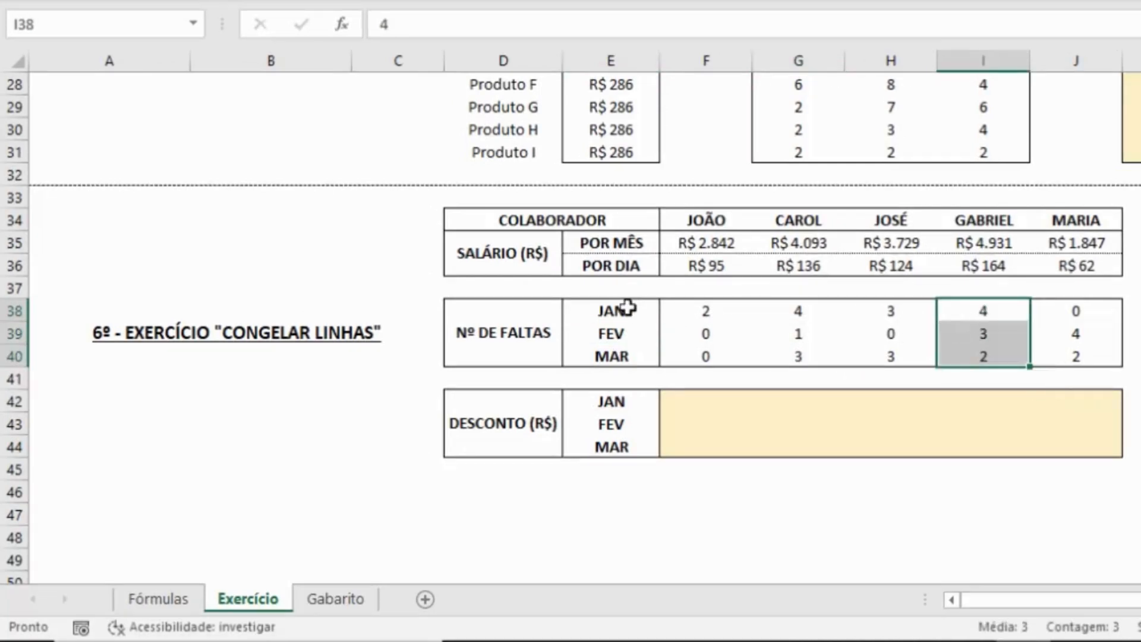
click(626, 312)
click(725, 399)
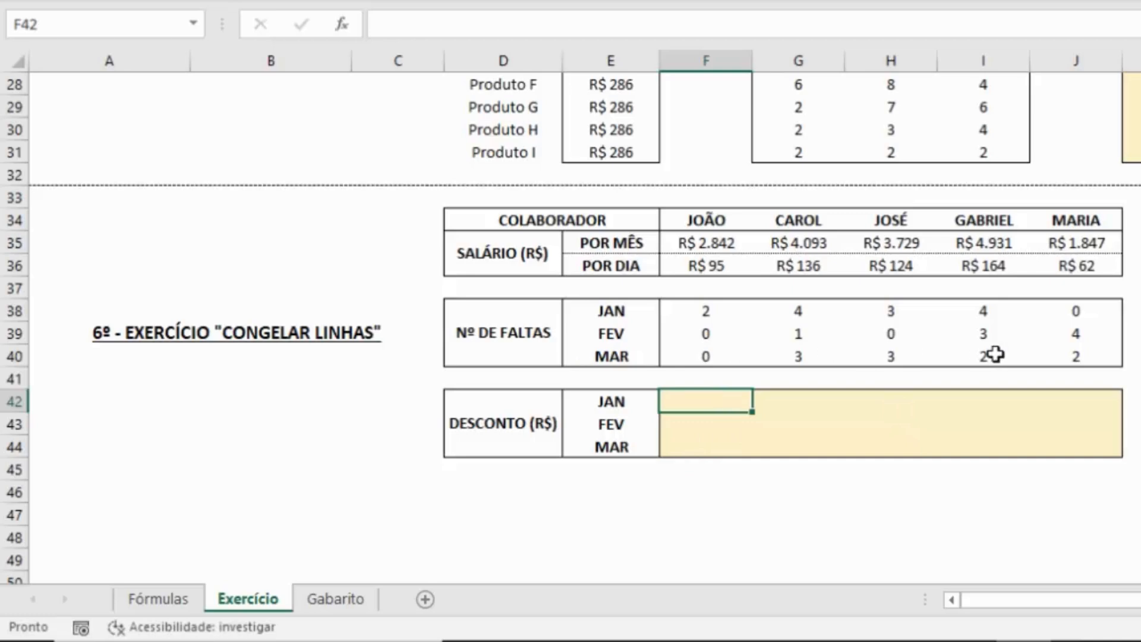
Step: Check how F36 derives the daily salary from F35, and look at the JAN absences in F38
click(716, 267)
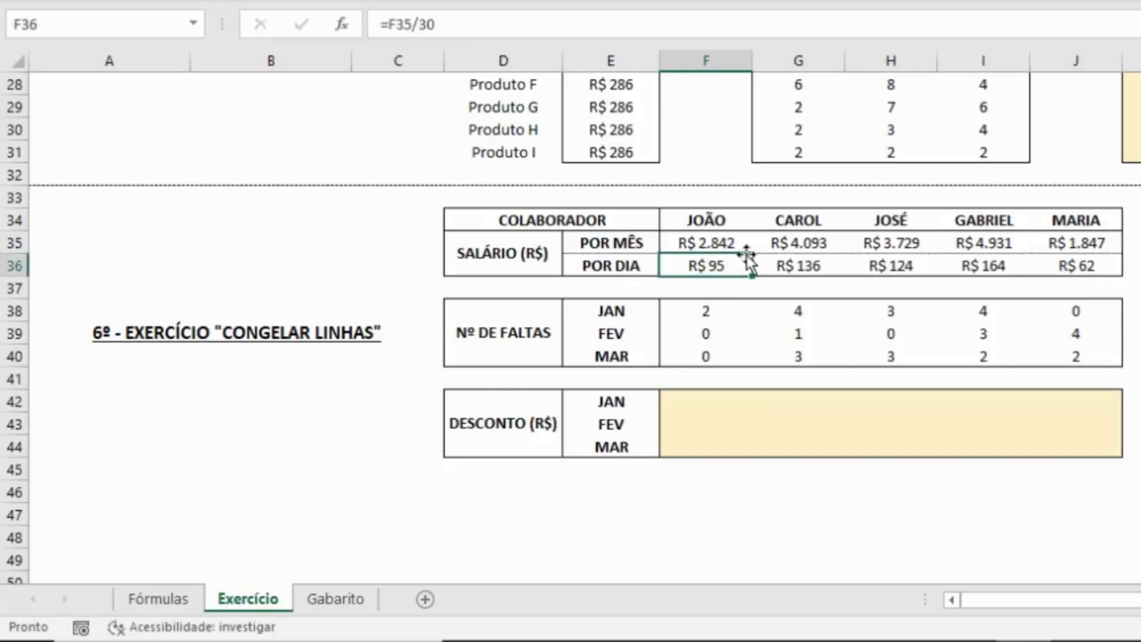
click(734, 245)
click(726, 263)
double_click(731, 262)
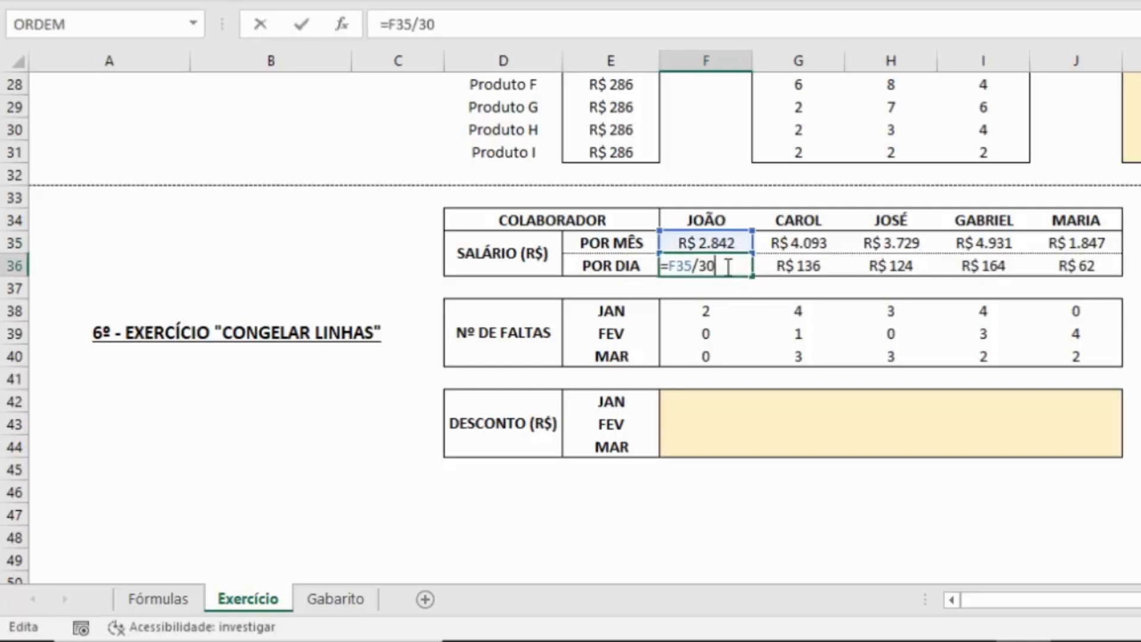
click(698, 403)
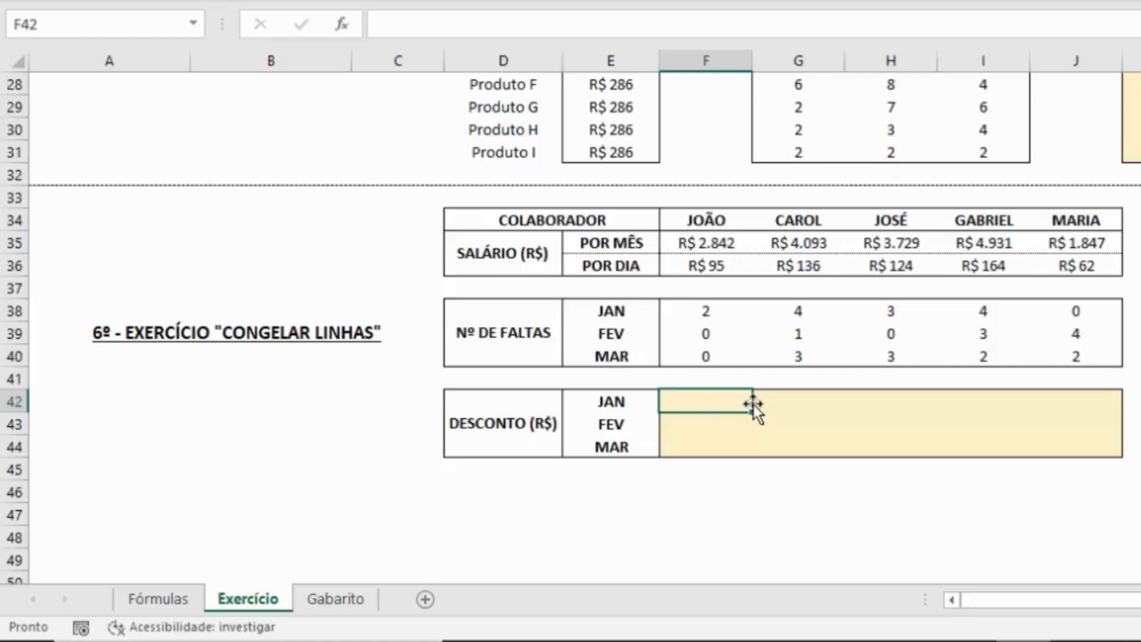
key(Up)
key(Up)
key(Up)
key(Up)
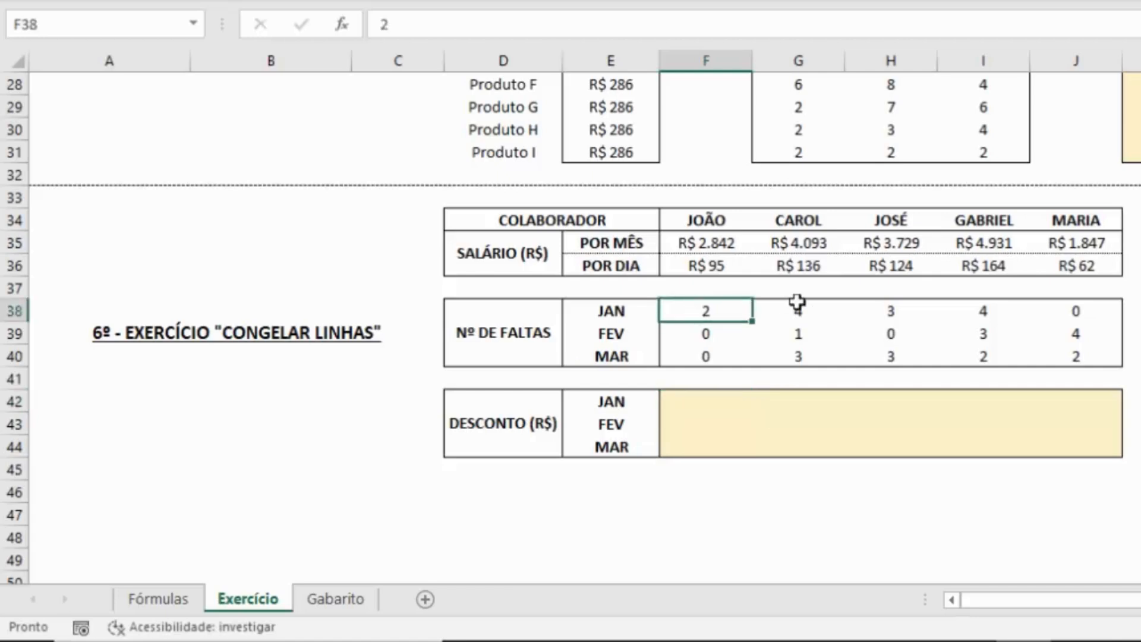
key(Down)
key(Down)
key(Down)
key(Down)
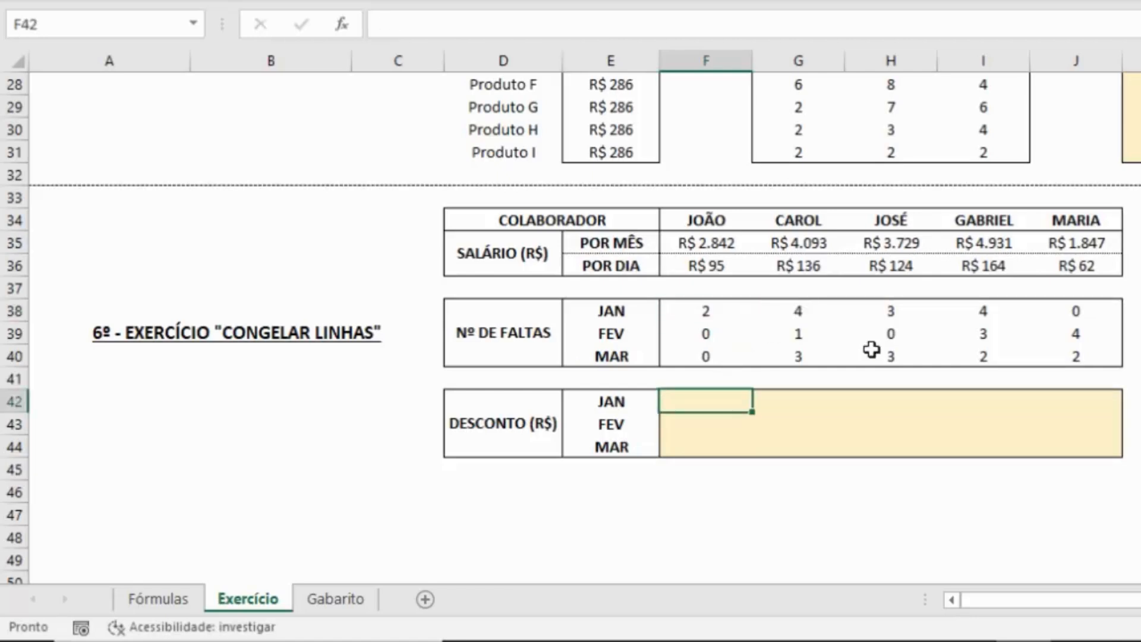
Step: Calculate the first collaborator's JAN discount in F42 from daily salary and absences with the formula =F36*F38
text(=)
click(729, 267)
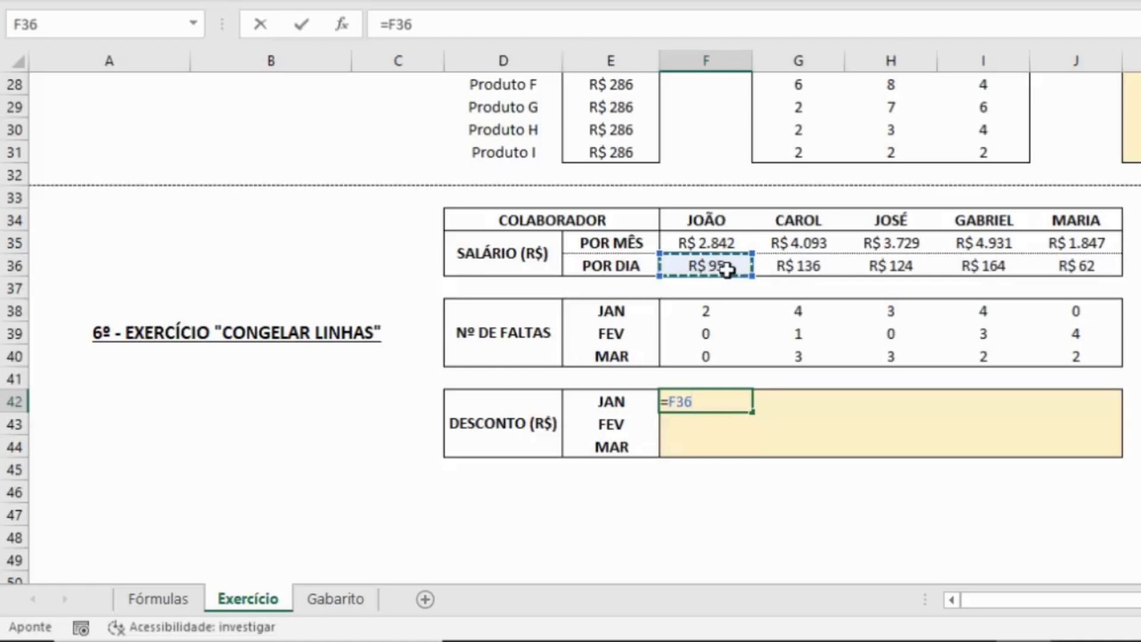
text(*)
click(708, 311)
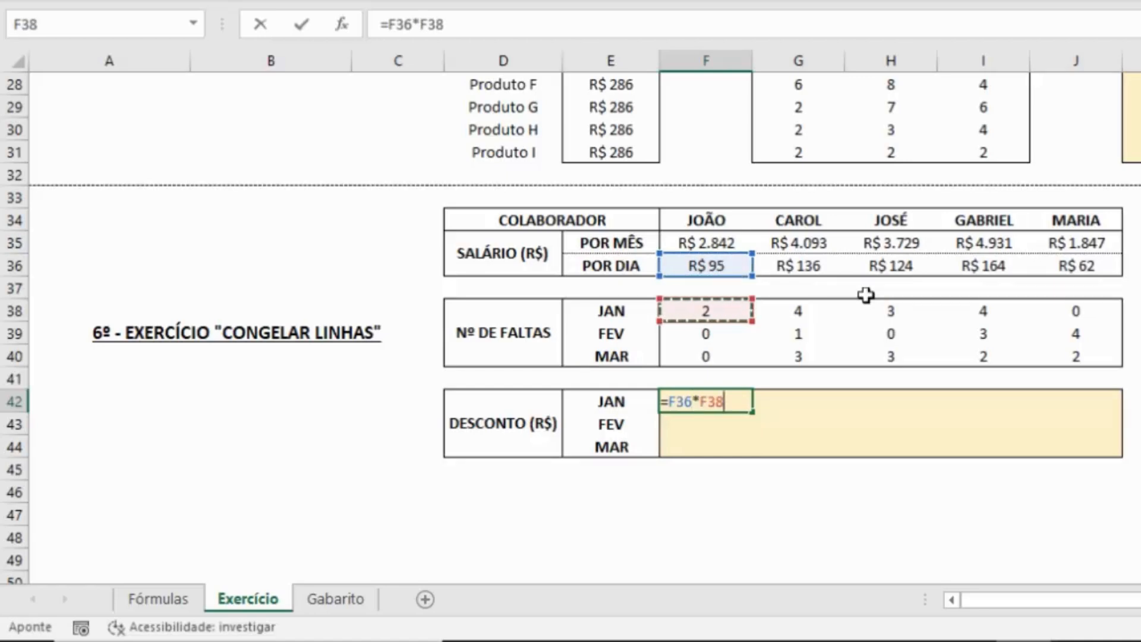
key(ctrl+Return)
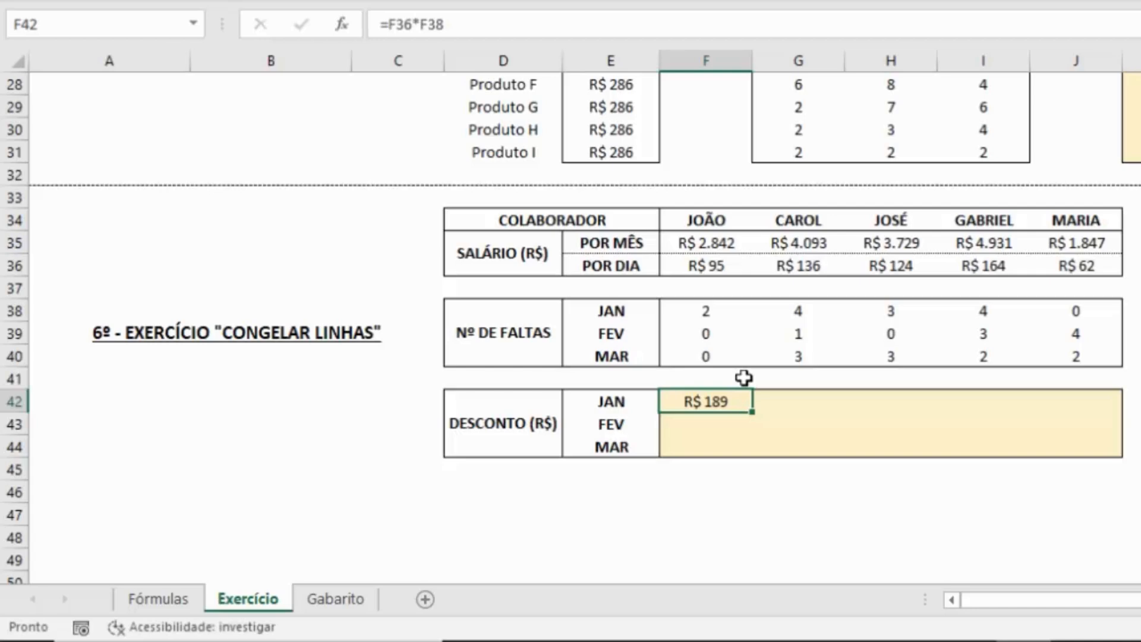
Step: Copy F42's discount formula and paste only formulas (Fórmulas) across the DESCONTO block F42:J44
key(ctrl+c)
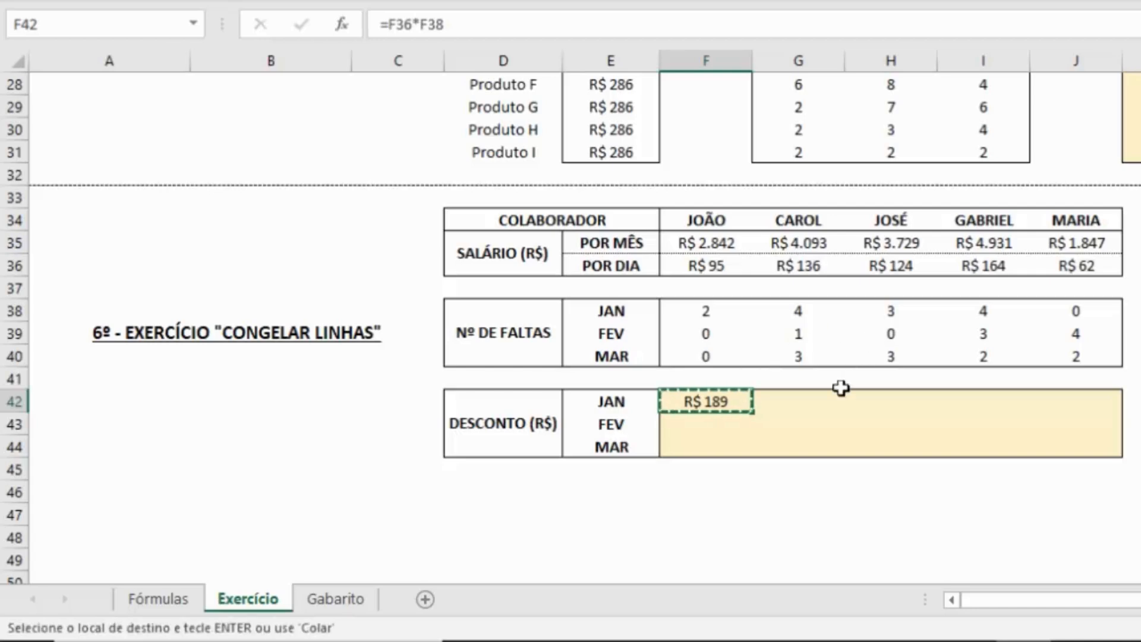
key(shift+Right)
key(shift+Right)
key(shift+Right)
key(shift+Right)
key(shift+Down)
key(shift+Down)
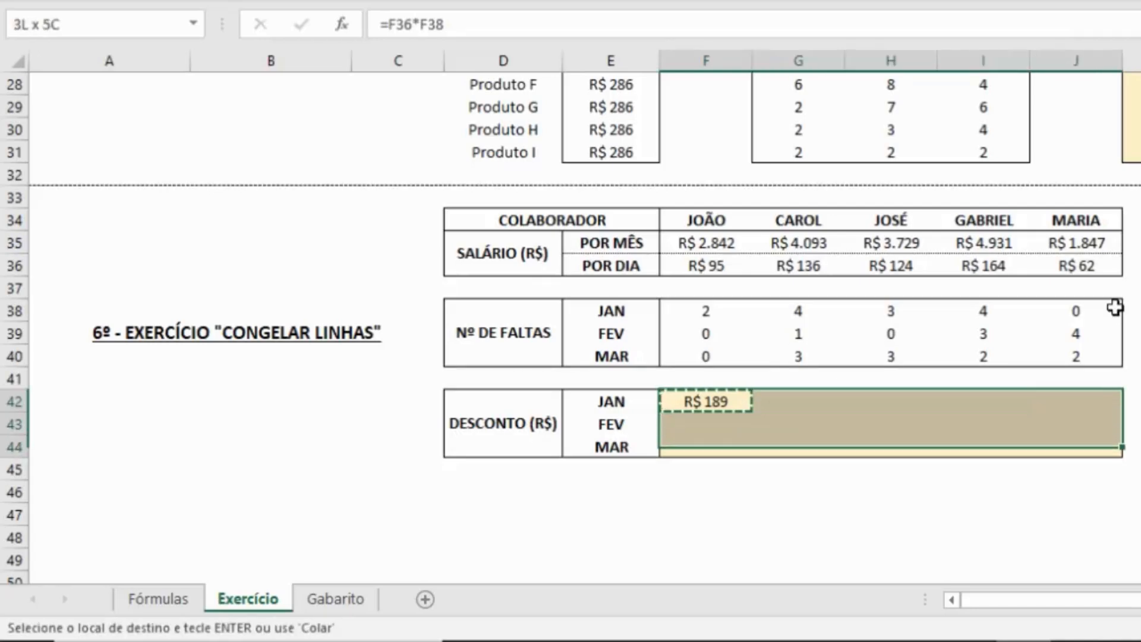
right_click(900, 410)
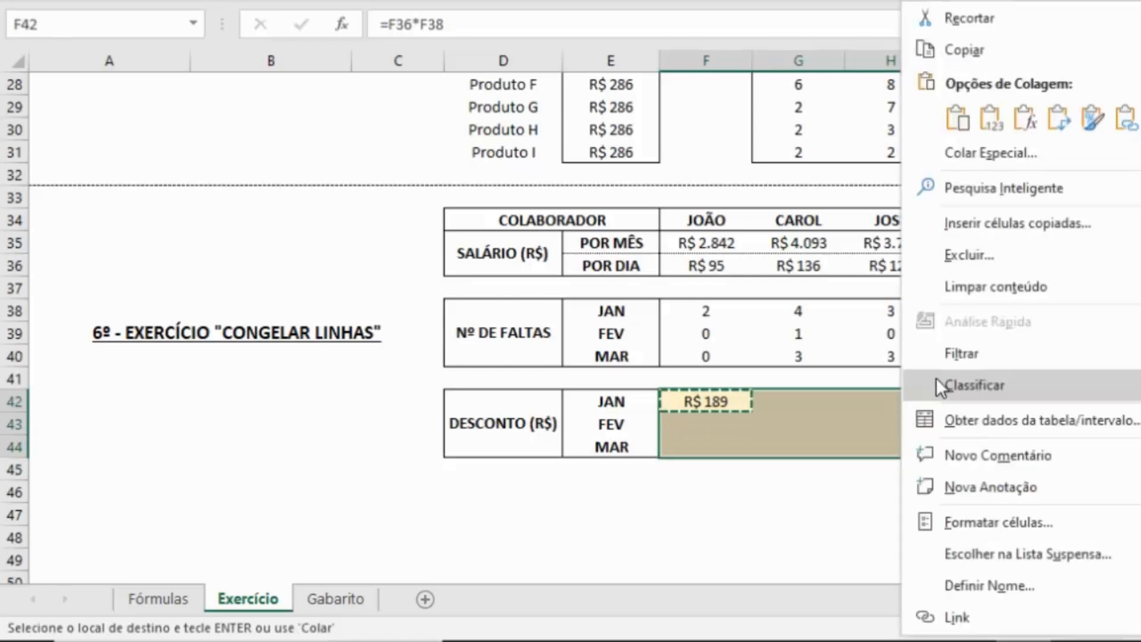
click(991, 153)
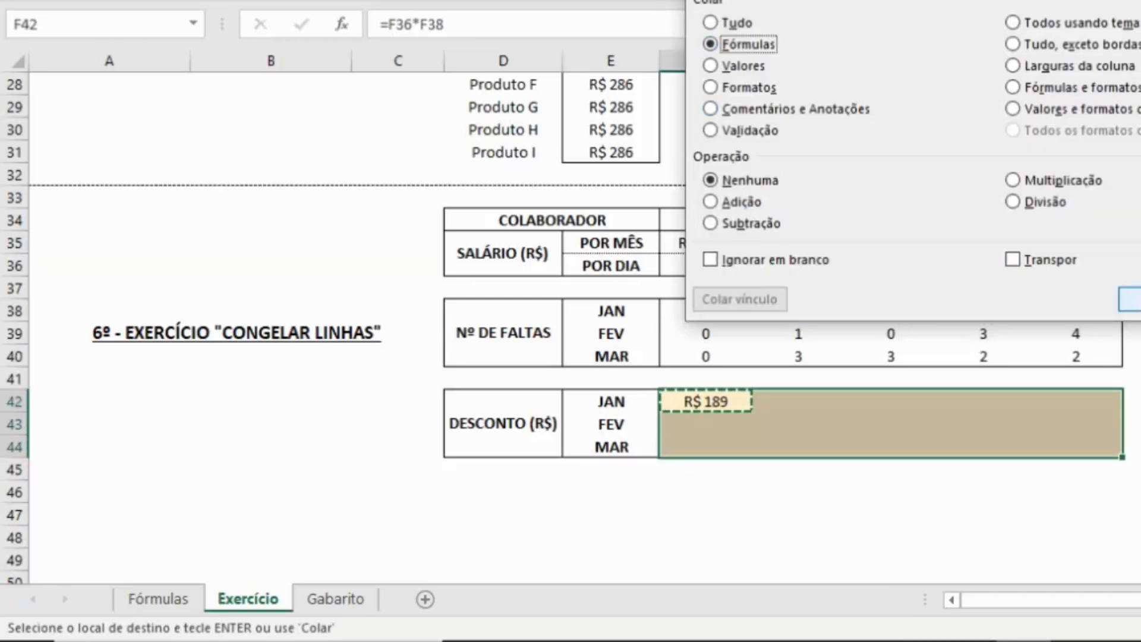
key(Return)
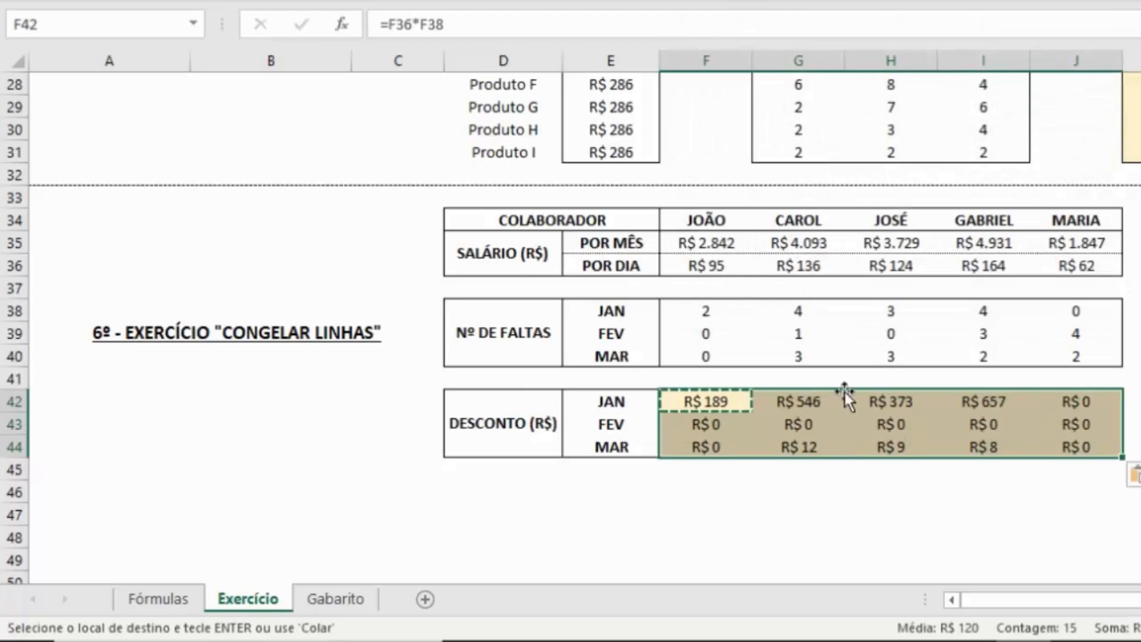
Step: Check which salary and absence cells the copied JAN discount formulas in row 42 refer to, including H42 and J42
double_click(839, 400)
key(Escape)
key(Right)
key(Right)
key(F2)
key(Escape)
key(Right)
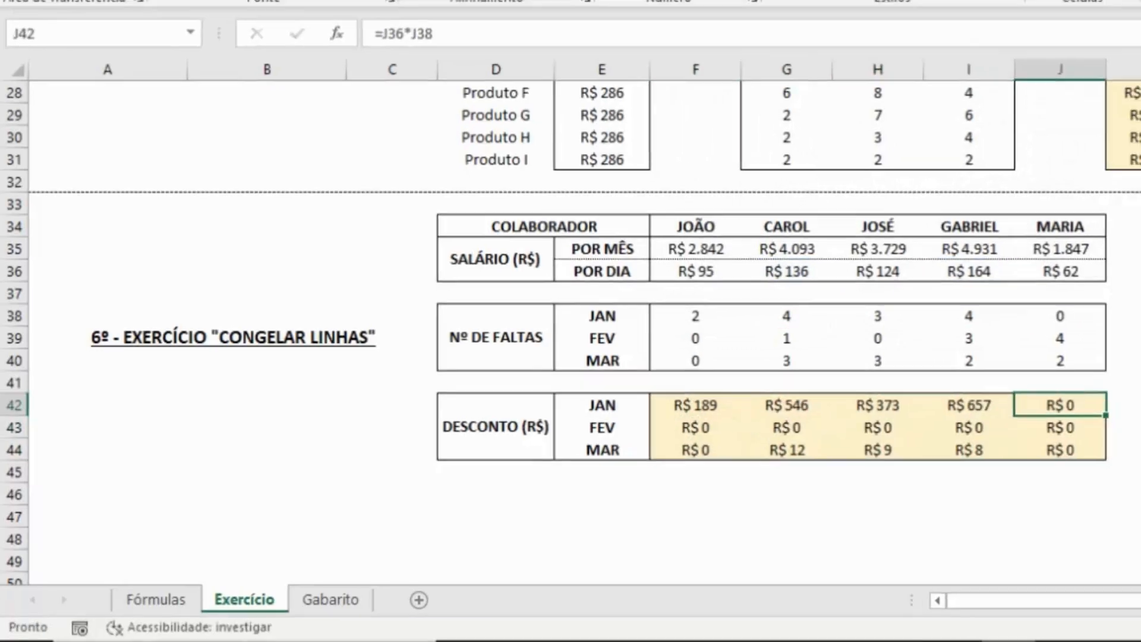
key(F2)
key(Escape)
key(Left)
key(Left)
key(F2)
key(Escape)
Step: Inspect the cell references of the FEV discount formulas in F43, G43, H43 and J43
key(Down)
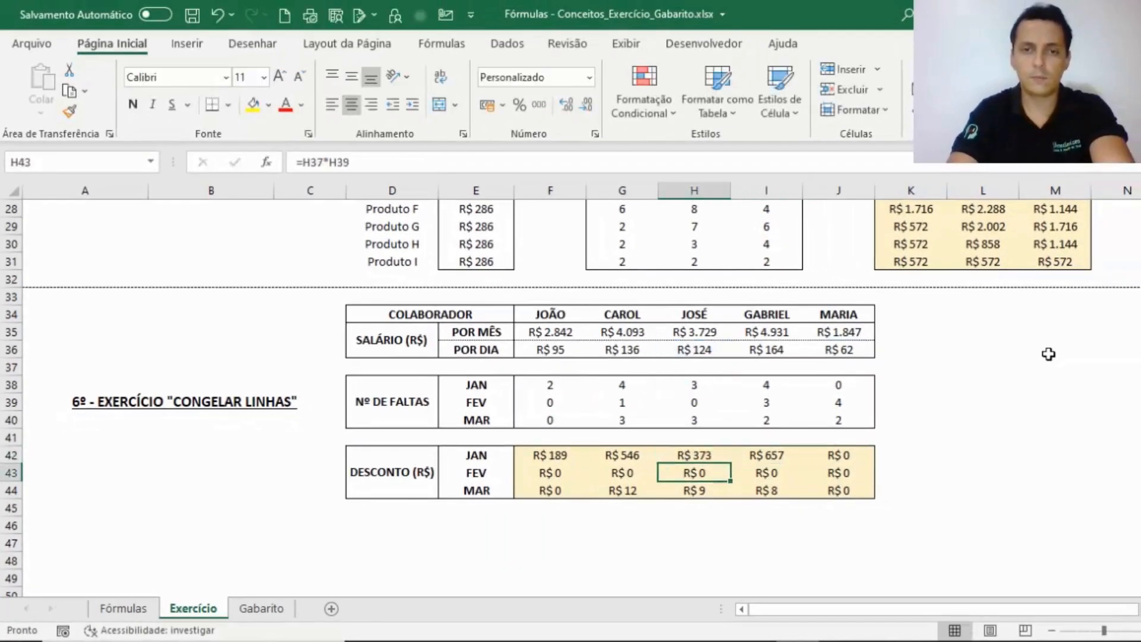
key(Left)
key(Left)
key(F2)
key(Escape)
key(Right)
key(F2)
key(Escape)
key(Right)
key(F2)
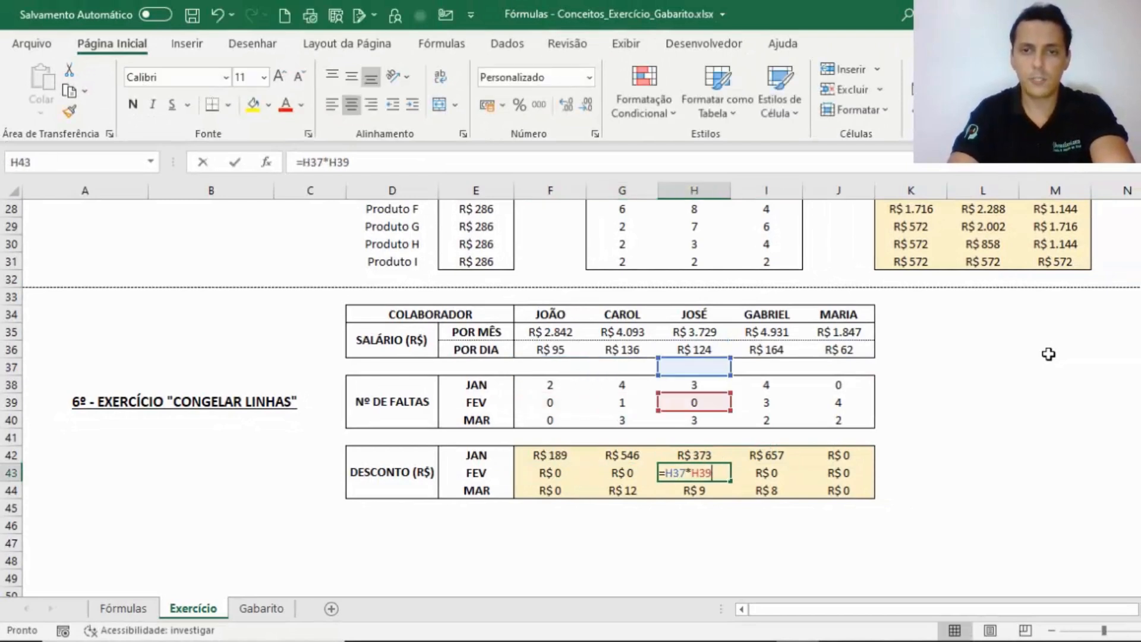
key(Escape)
key(Right)
key(Right)
key(F2)
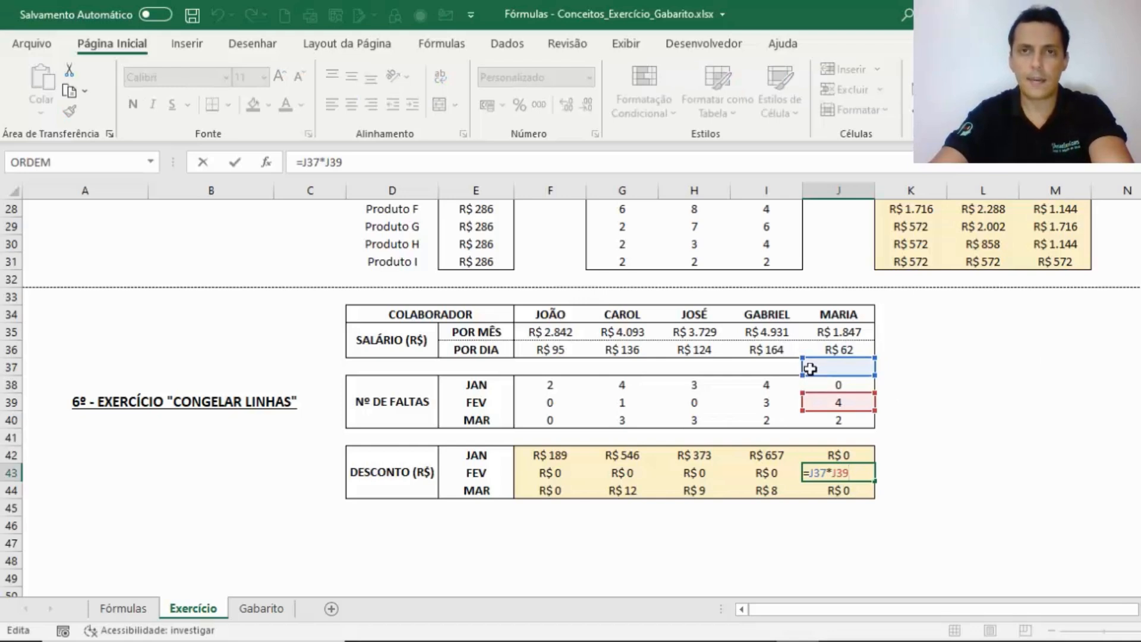
Step: Inspect the cell references of the MAR discount formulas in J44 and I44
key(Escape)
key(Down)
key(F2)
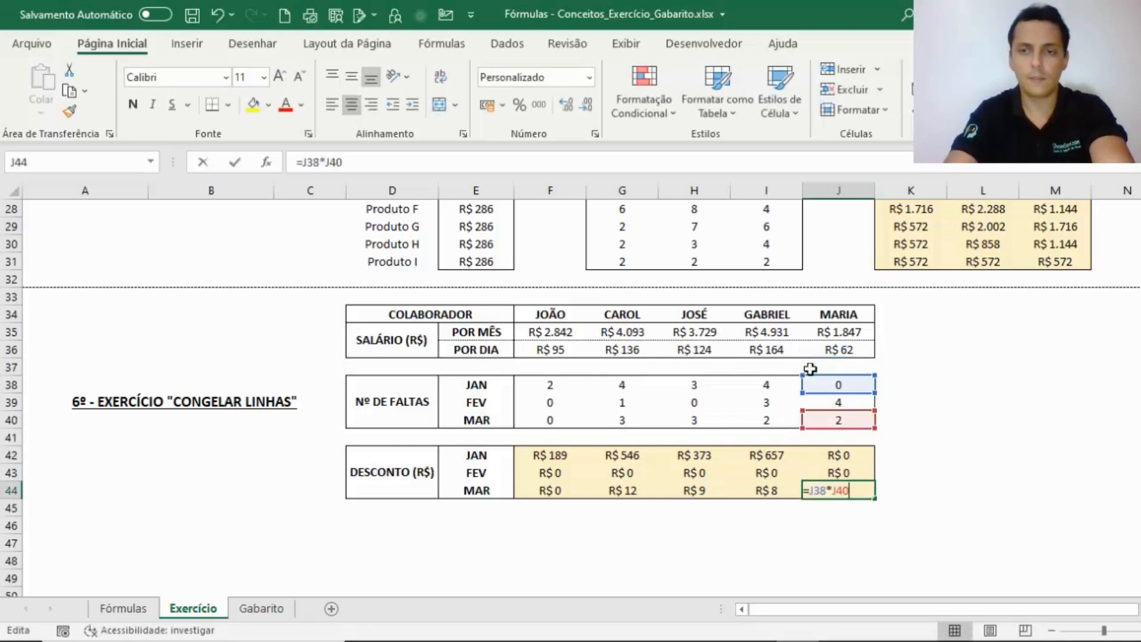
key(Escape)
key(Left)
key(F2)
key(Escape)
Step: Freeze only the row of the daily salary reference in F42, making the formula =F$36*F38
key(Up)
key(Up)
key(Left)
key(Left)
key(Left)
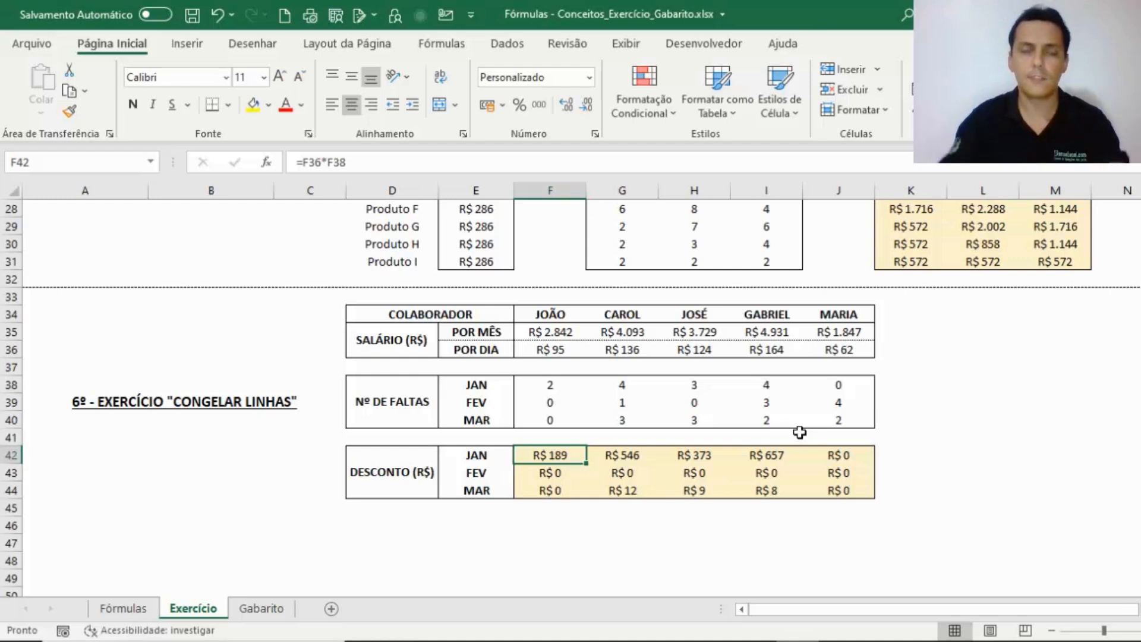
key(F2)
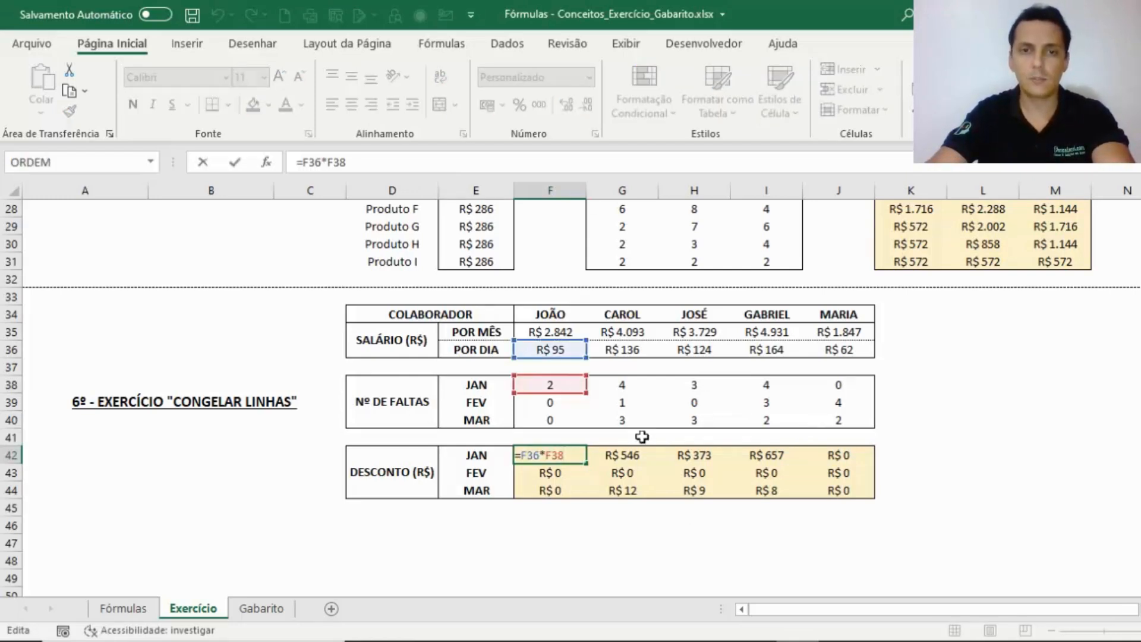
click(530, 456)
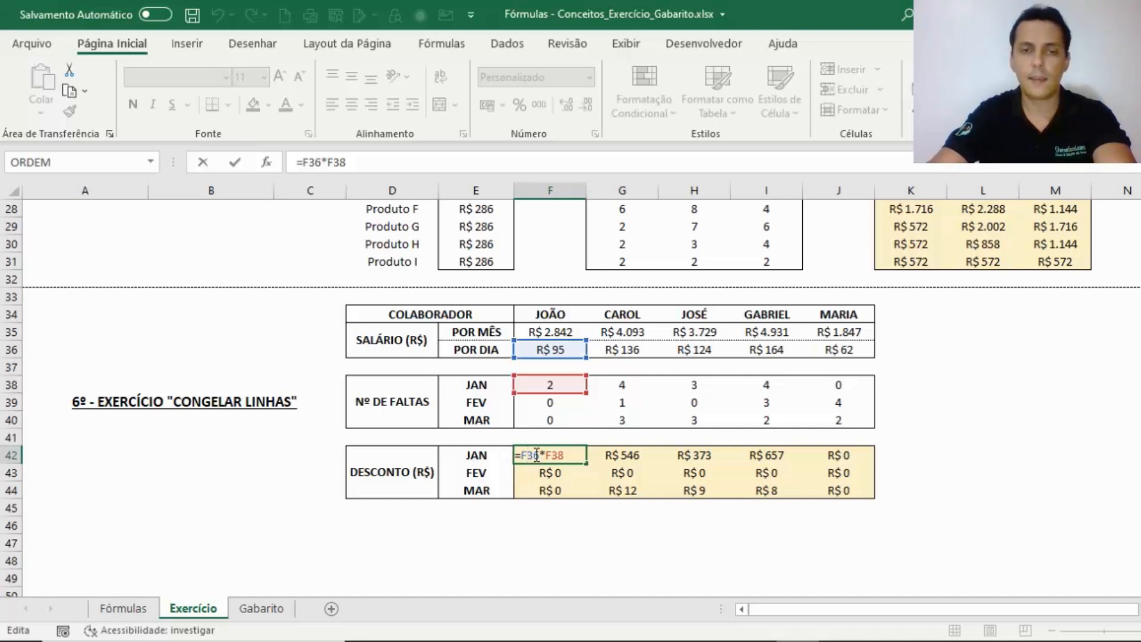
key(F4)
key(F4)
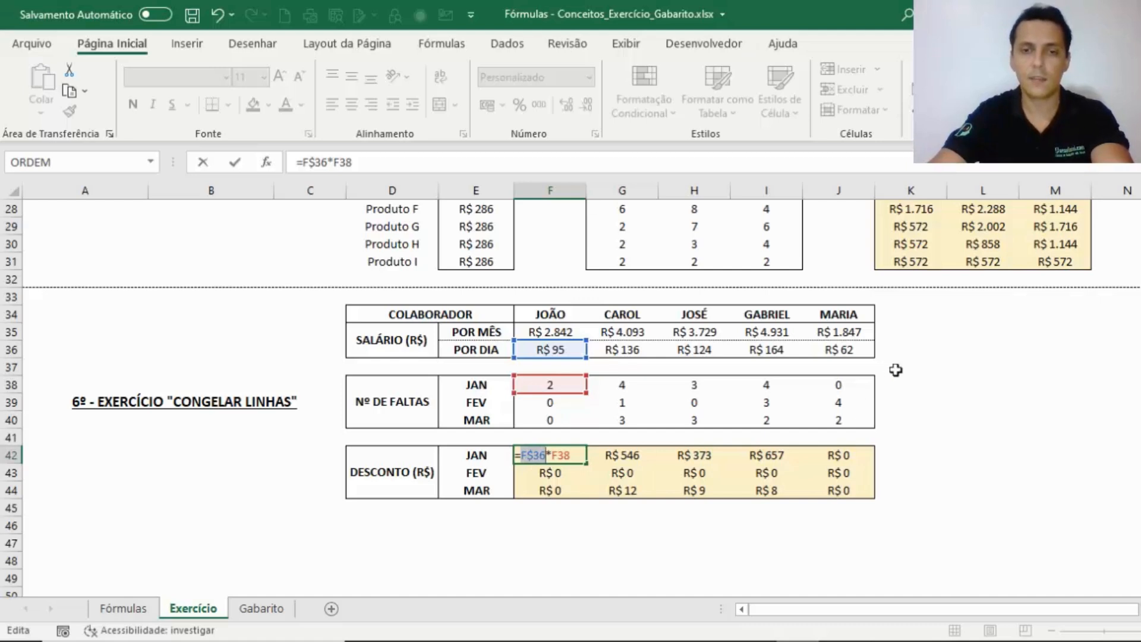
key(Return)
Step: Copy F42's row-frozen formula and paste only formulas (Fórmulas) over the DESCONTO block F42:J44
key(Up)
key(ctrl+c)
key(shift+Right)
key(shift+Right)
key(shift+Right)
key(shift+Right)
key(shift+Down)
key(shift+Down)
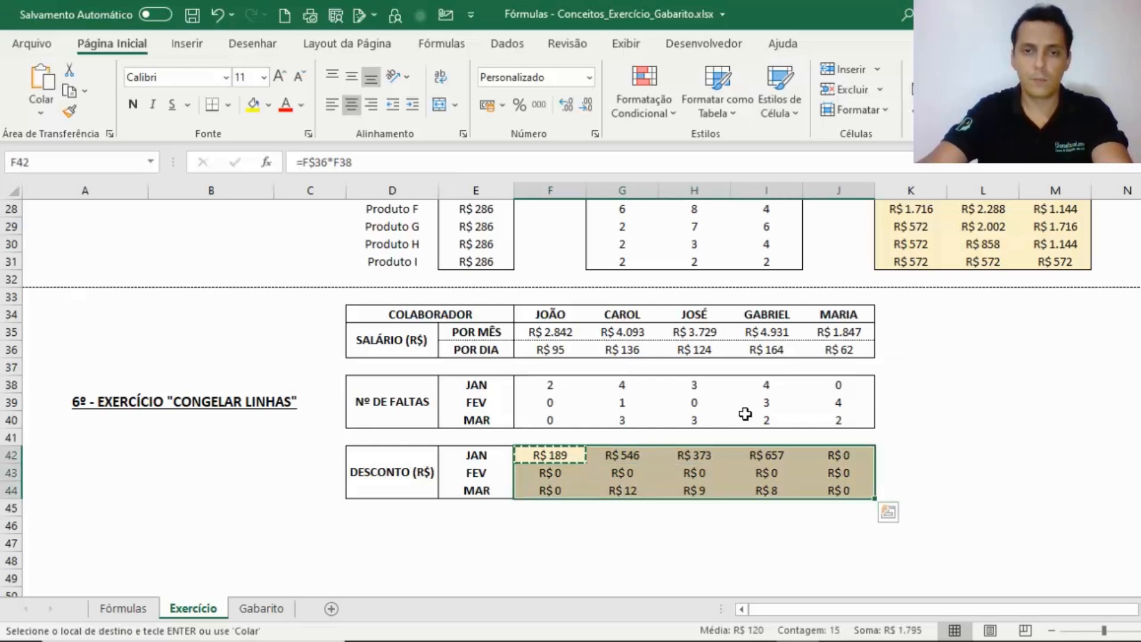
right_click(649, 455)
click(712, 271)
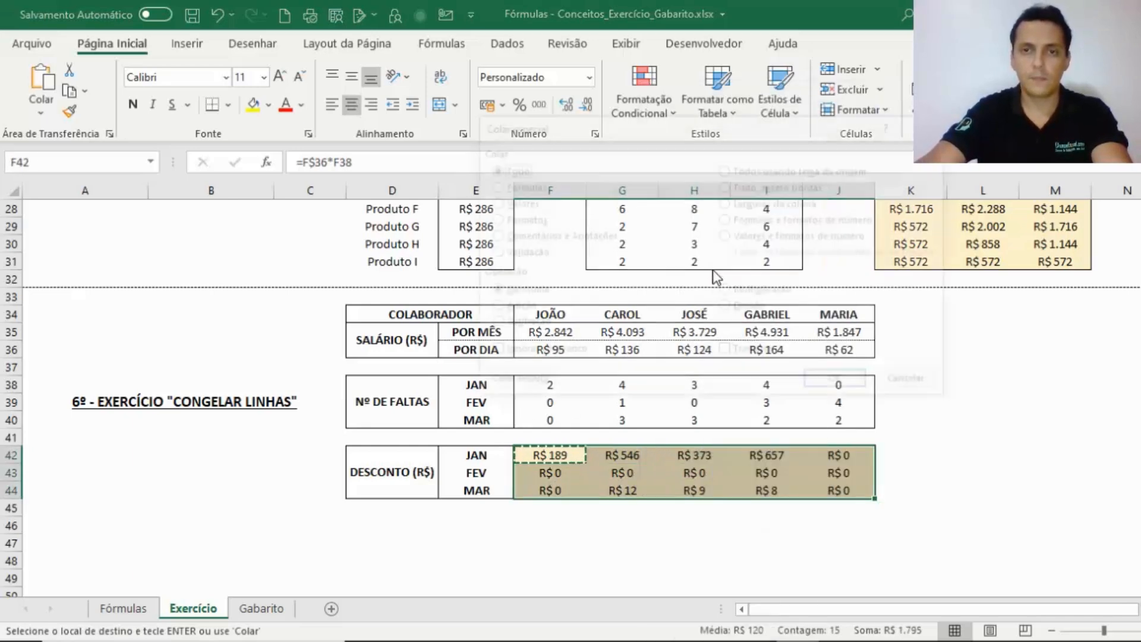
click(503, 187)
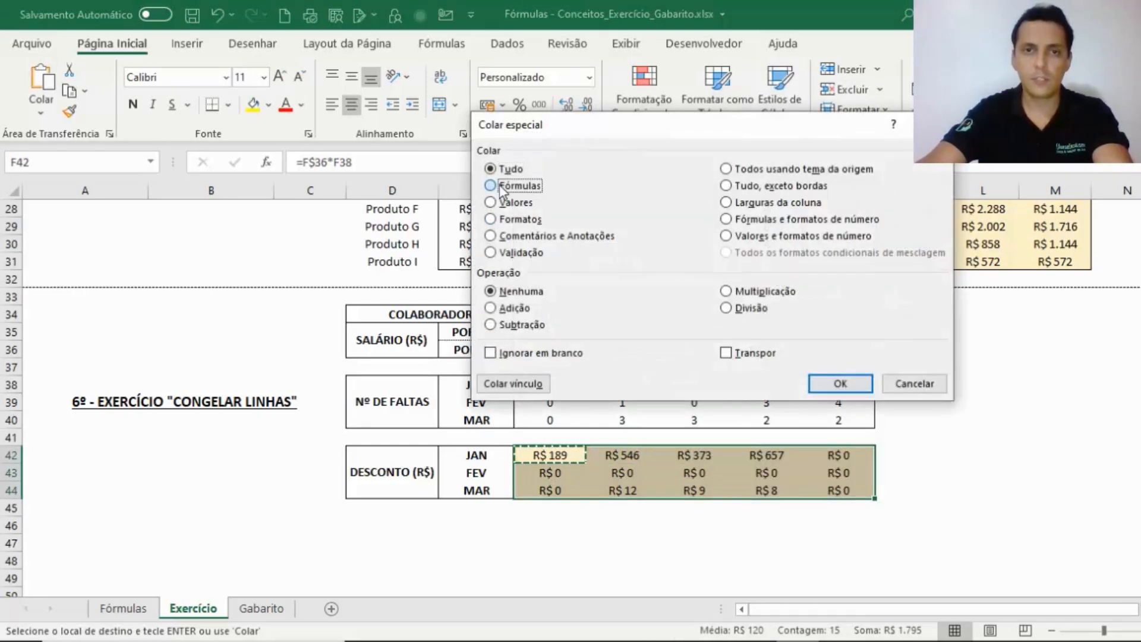
click(854, 387)
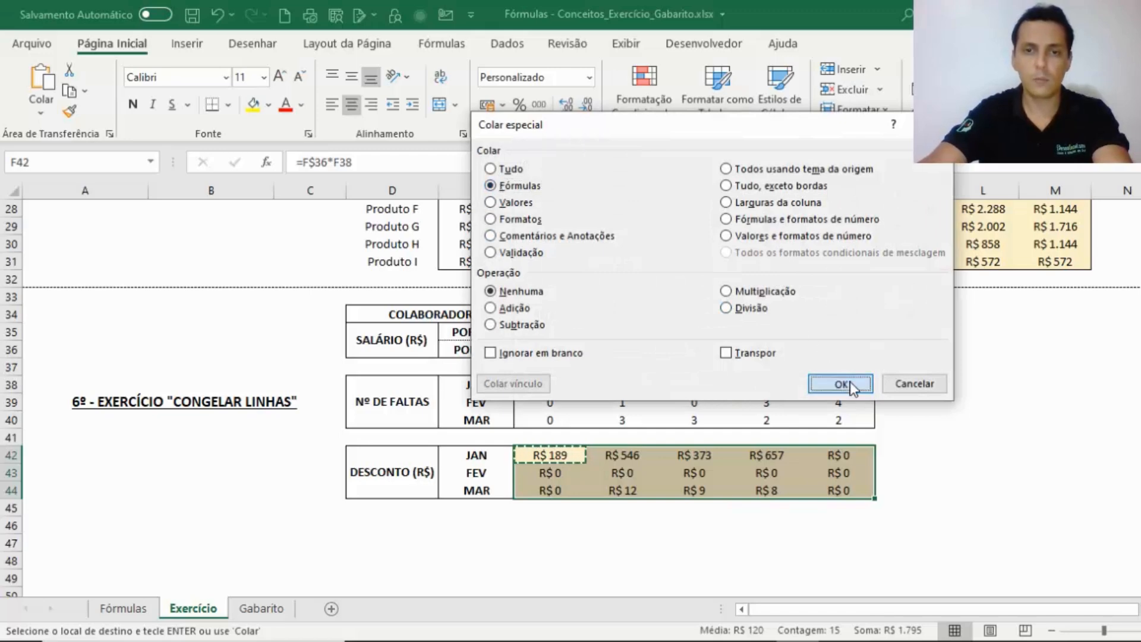
Step: Check that the pasted formulas in G43, G44 and H44 keep row 36 frozen
key(Down)
key(Right)
key(F2)
key(Return)
key(F2)
key(Tab)
key(F2)
key(Escape)
Step: Check the row-frozen references of the discount formulas in I43, I42, J43 and J44
key(Up)
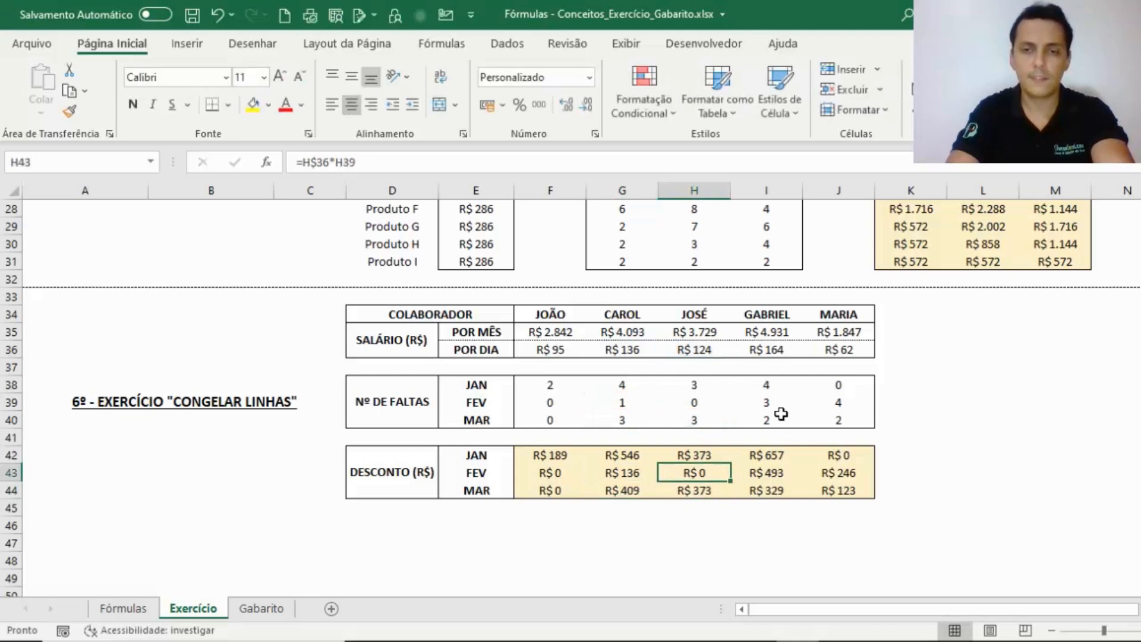
key(Right)
key(F2)
key(Escape)
key(Up)
key(F2)
key(Escape)
key(Right)
key(Down)
key(F2)
key(Escape)
key(Down)
key(F2)
key(Escape)
Step: Review the first collaborator's discount formulas for all three months in F42, F43 and F44
key(Left)
key(Left)
key(Left)
key(Left)
key(Up)
key(Up)
key(F2)
key(Escape)
key(Down)
key(F2)
key(Escape)
key(Down)
key(F2)
key(Escape)
Step: Review the MAR and FEV discount formulas of the second collaborator in G44 and G43
key(Right)
key(F2)
key(Escape)
key(Up)
key(F2)
key(Escape)
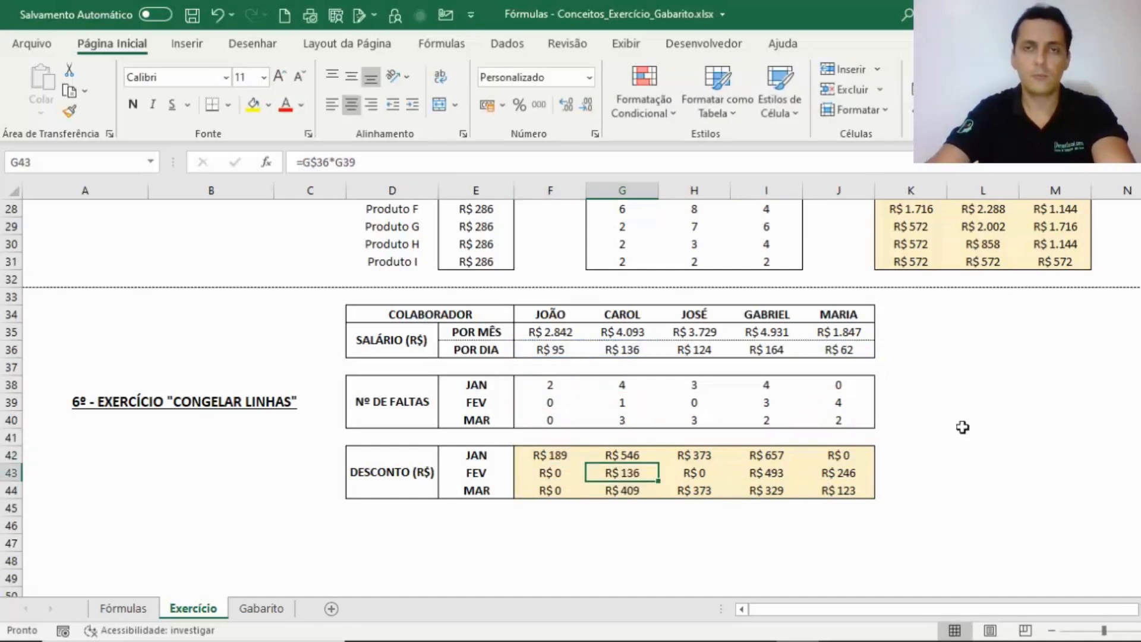